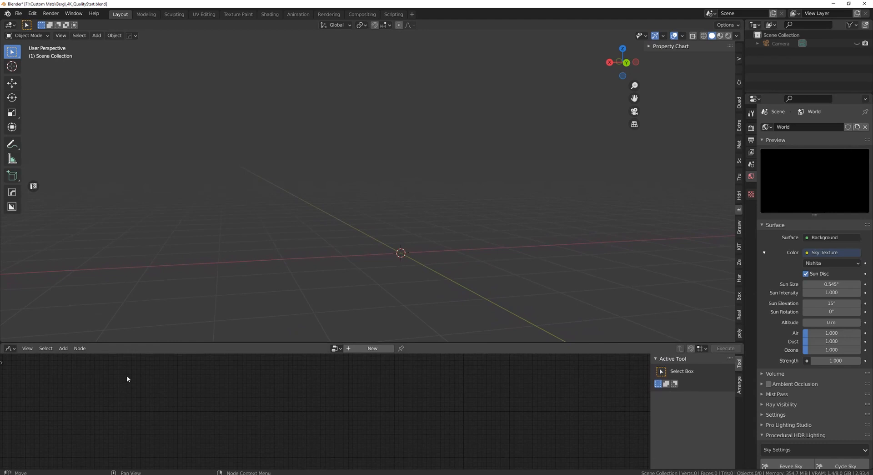
Step: Create a new NodeScapes node tree and generate the terrain from the Valley preset
{"action": "left_click", "coordinate": [370, 349]}
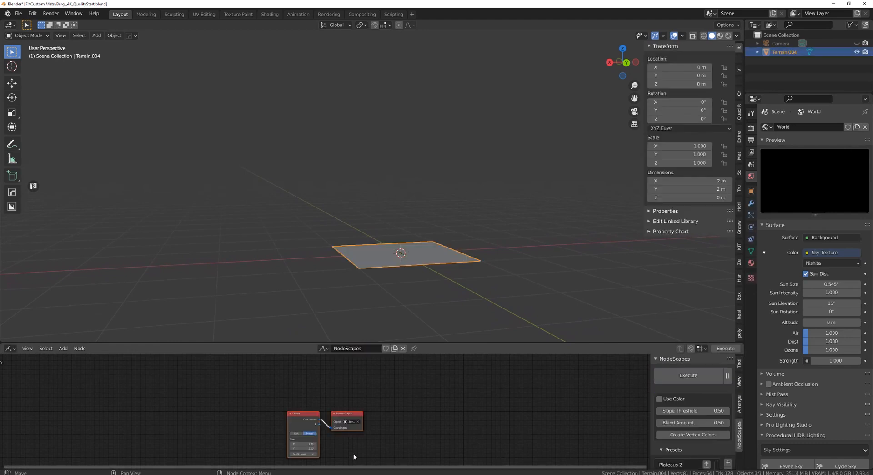
{"action": "scroll", "coordinate": [693, 438], "scroll_direction": "down", "scroll_amount": 5}
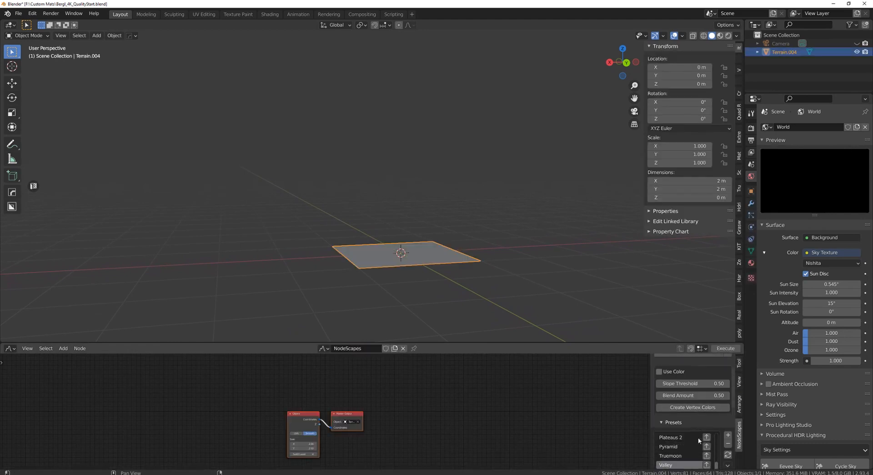
{"action": "scroll", "coordinate": [693, 450], "scroll_direction": "down", "scroll_amount": 2}
{"action": "left_click", "coordinate": [692, 464]}
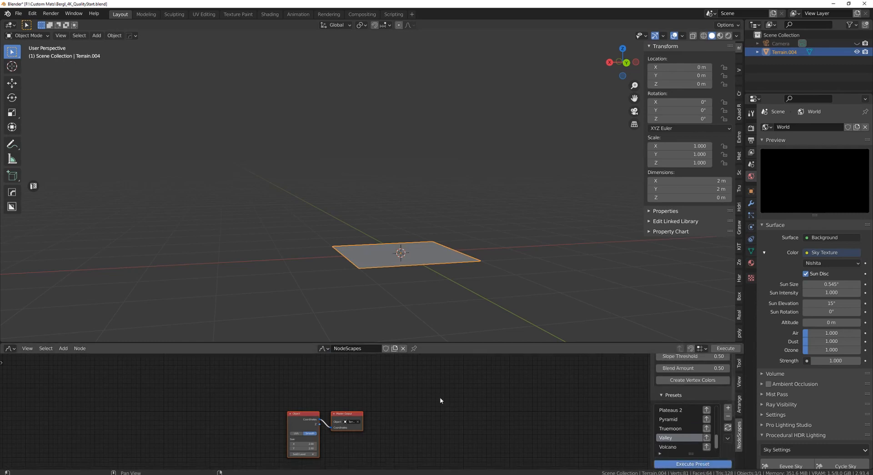
{"action": "middle_click_drag", "start_coordinate": [460, 274], "coordinate": [469, 291]}
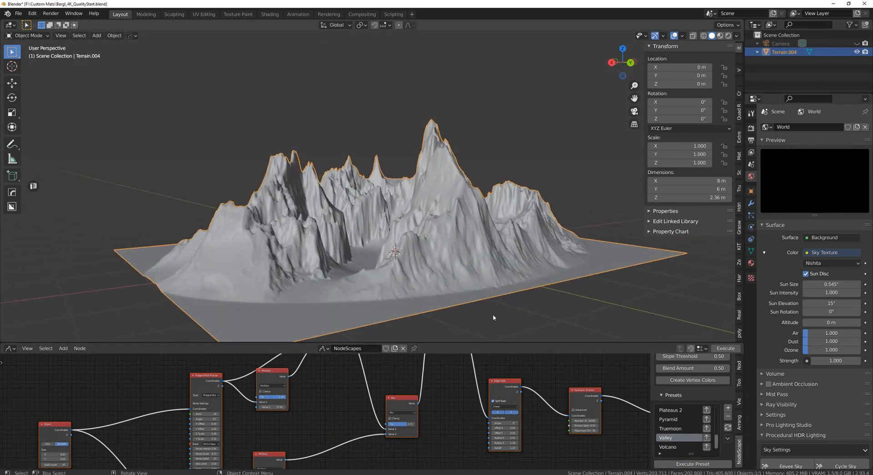
Step: Enlarge the 3D viewport over the node editor and scale the terrain uniformly by a factor of 50
{"action": "left_click_drag", "start_coordinate": [488, 343], "coordinate": [487, 455]}
{"action": "middle_click_drag", "start_coordinate": [478, 386], "coordinate": [515, 340]}
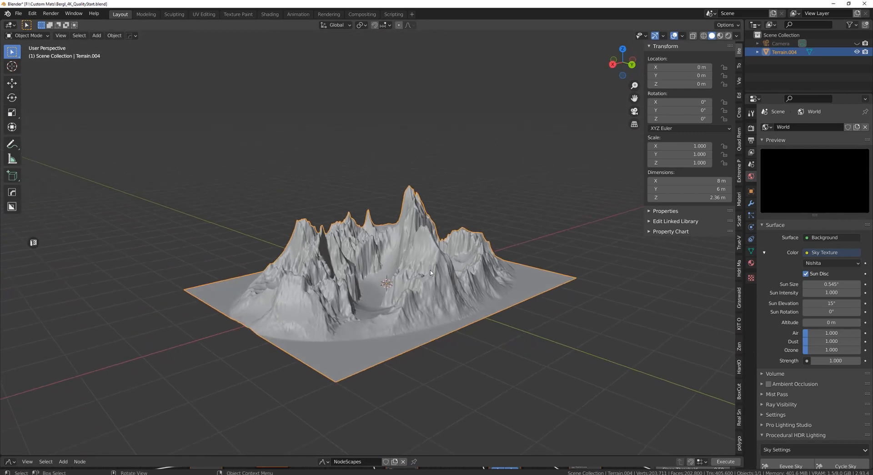
{"action": "type", "text": "s"}
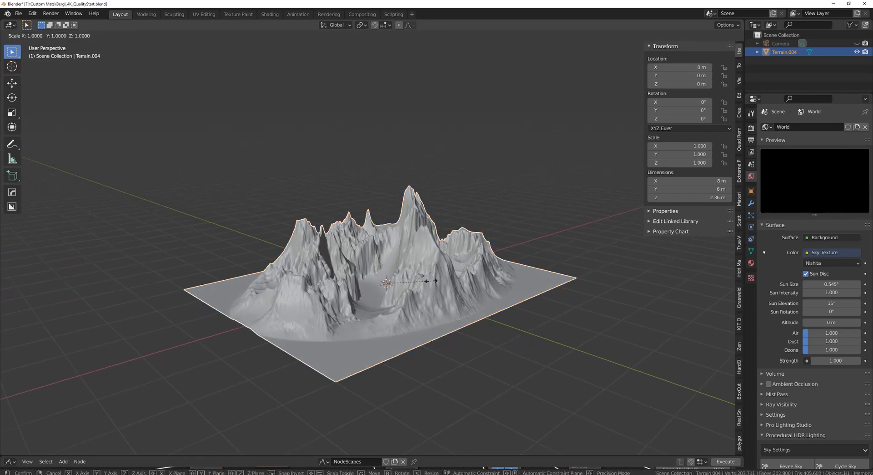
{"action": "type", "text": "50"}
{"action": "key", "text": "Return"}
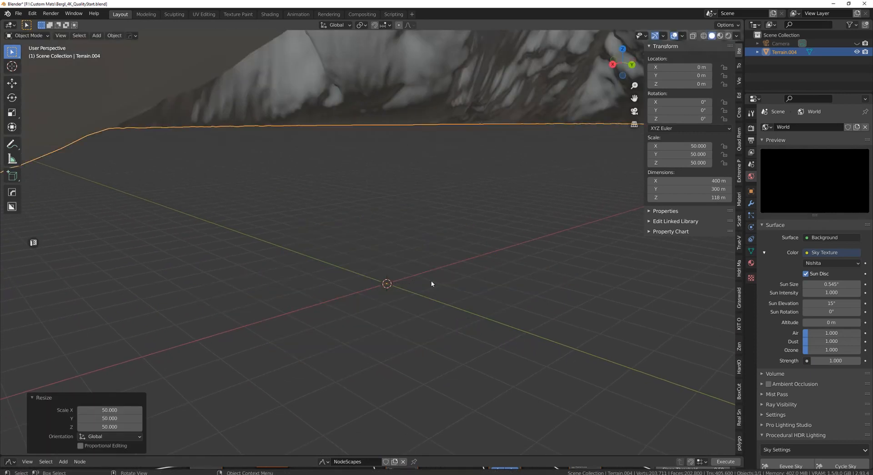
{"action": "scroll", "coordinate": [418, 278], "scroll_direction": "down", "scroll_amount": 16}
{"action": "scroll", "coordinate": [411, 278], "scroll_direction": "down", "scroll_amount": 3}
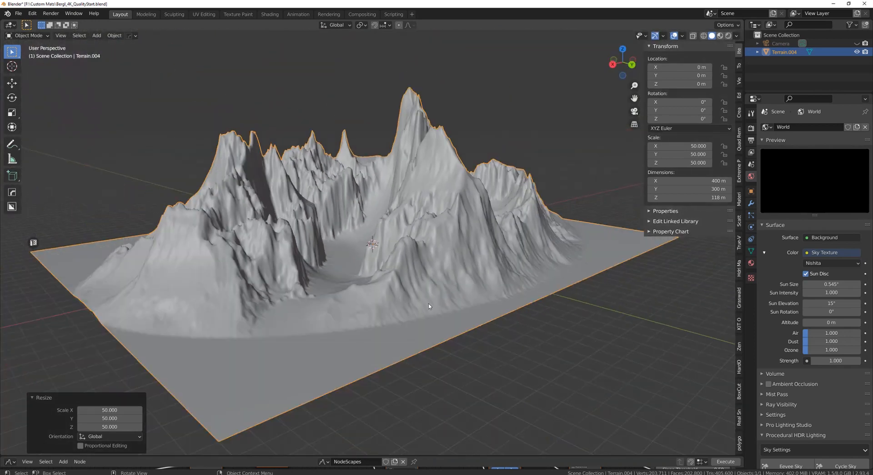
{"action": "scroll", "coordinate": [427, 303], "scroll_direction": "up", "scroll_amount": 1}
{"action": "middle_click_drag", "start_coordinate": [428, 304], "coordinate": [429, 315]}
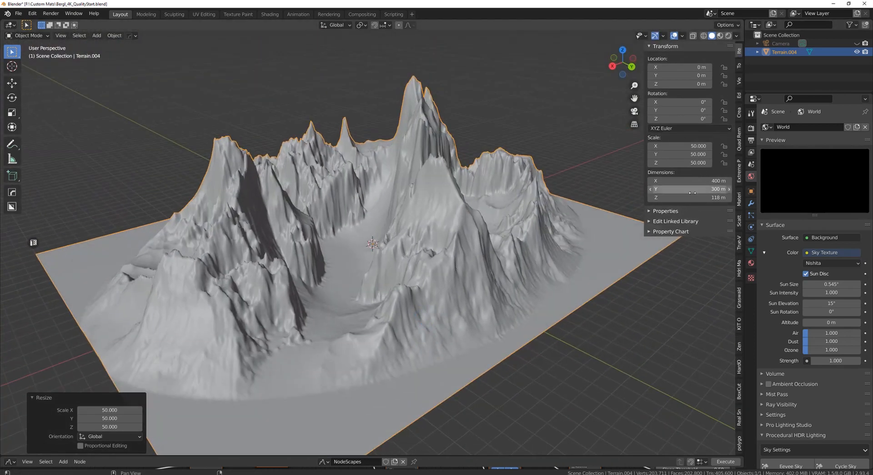
{"action": "mouse_move", "coordinate": [410, 255]}
{"action": "middle_mouse_down"}
{"action": "mouse_move", "coordinate": [425, 230]}
{"action": "mouse_move", "coordinate": [407, 258]}
{"action": "middle_mouse_up"}
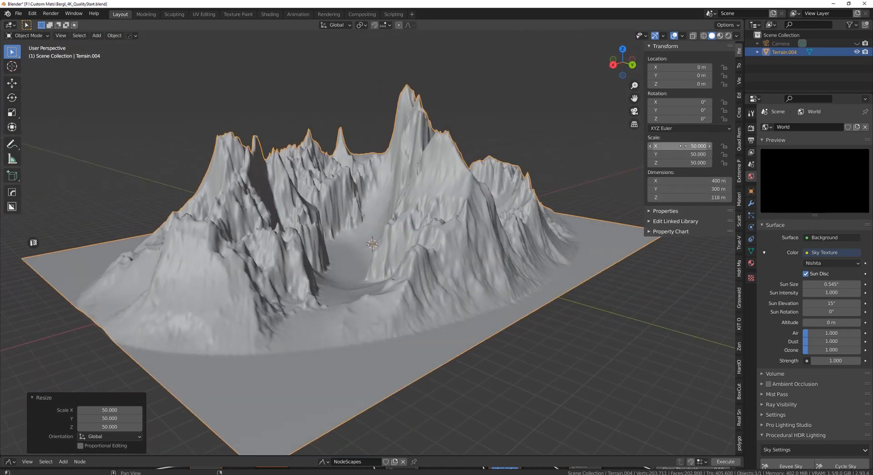
Step: Apply the terrain object's scale
{"action": "left_click", "coordinate": [435, 224]}
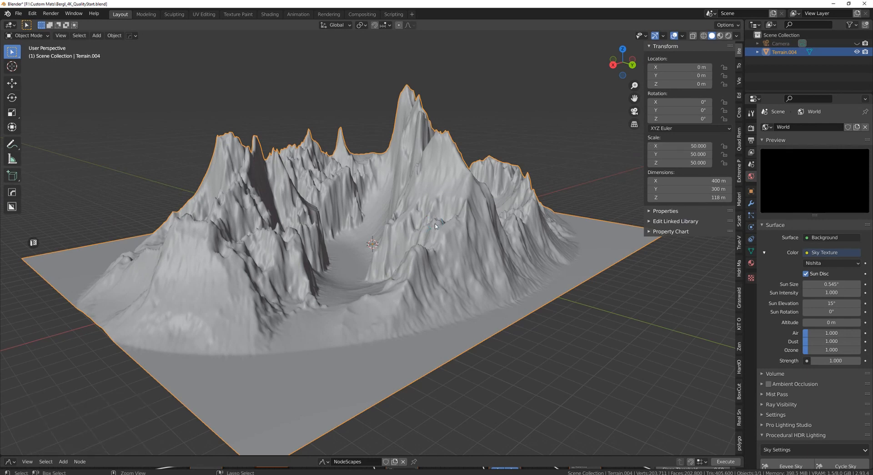
{"action": "key", "text": "ctrl+a"}
{"action": "left_click", "coordinate": [433, 226]}
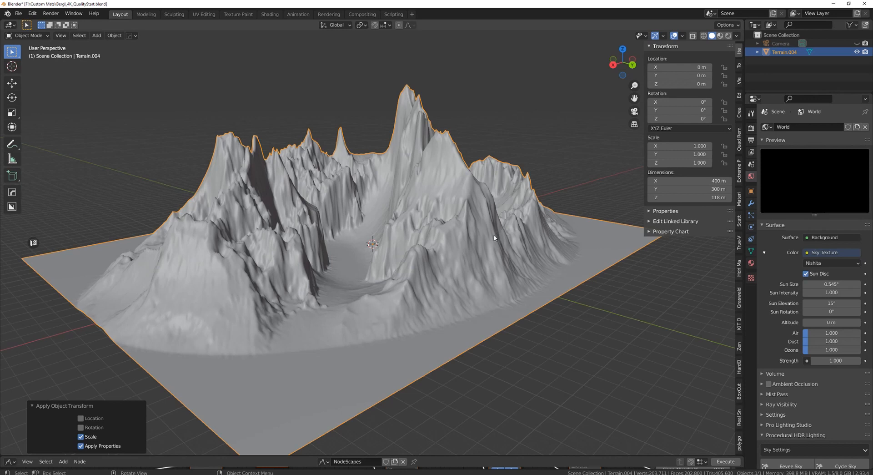
Step: Hide the sidebar and examine the terrain's cliffs and valley floor from several angles
{"action": "key", "text": "n"}
{"action": "scroll", "coordinate": [492, 241], "scroll_direction": "up", "scroll_amount": 4}
{"action": "middle_click_drag", "start_coordinate": [492, 241], "coordinate": [38, 265]}
{"action": "scroll", "coordinate": [37, 265], "scroll_direction": "down", "scroll_amount": 4}
{"action": "middle_click_drag", "start_coordinate": [287, 275], "coordinate": [417, 219]}
{"action": "middle_click_drag", "start_coordinate": [445, 288], "coordinate": [521, 314]}
{"action": "middle_click_drag", "start_coordinate": [604, 279], "coordinate": [430, 285]}
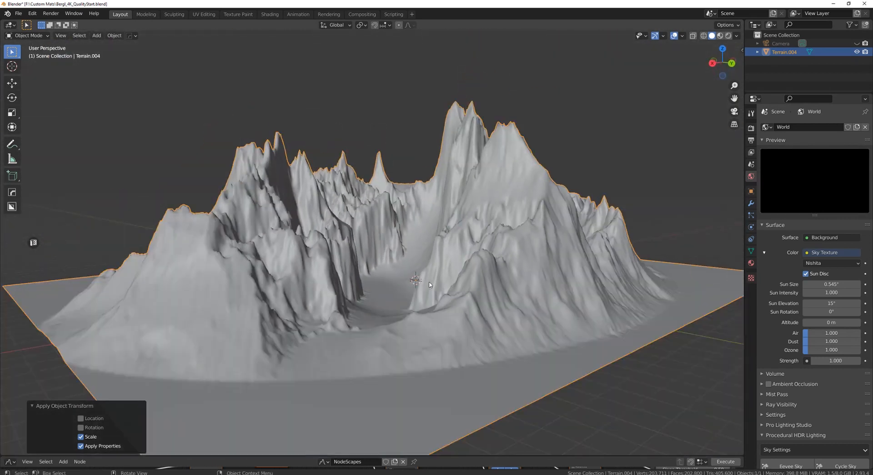
Step: Show the sidebar's view settings, look through the camera and move it to frame the valley opening, then disable Camera to View
{"action": "key", "text": "n"}
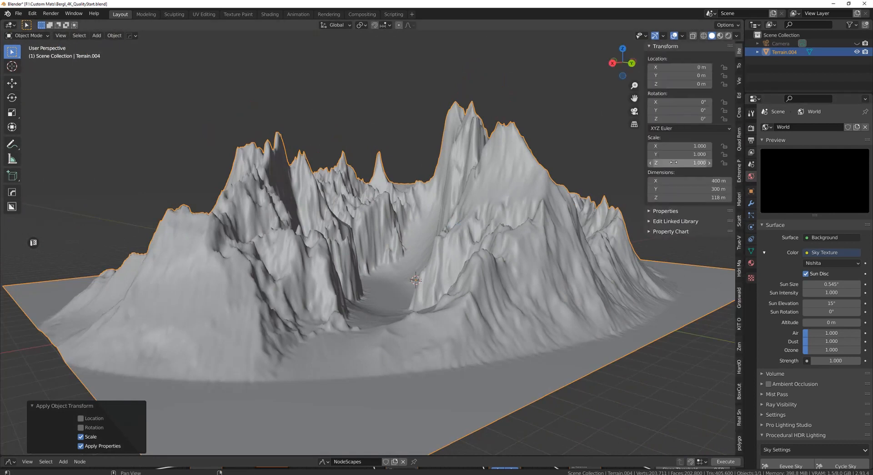
{"action": "left_click", "coordinate": [739, 80]}
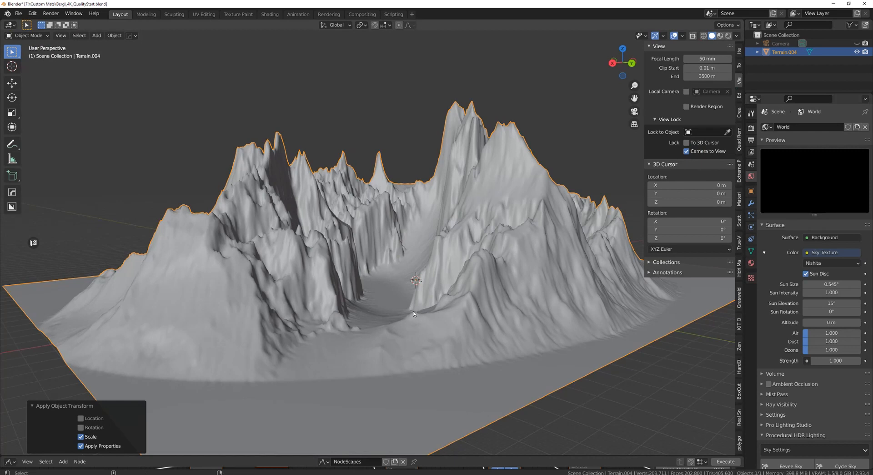
{"action": "key", "text": "KP_0"}
{"action": "scroll", "coordinate": [403, 305], "scroll_direction": "up", "scroll_amount": 2}
{"action": "scroll", "coordinate": [402, 307], "scroll_direction": "up", "scroll_amount": 3}
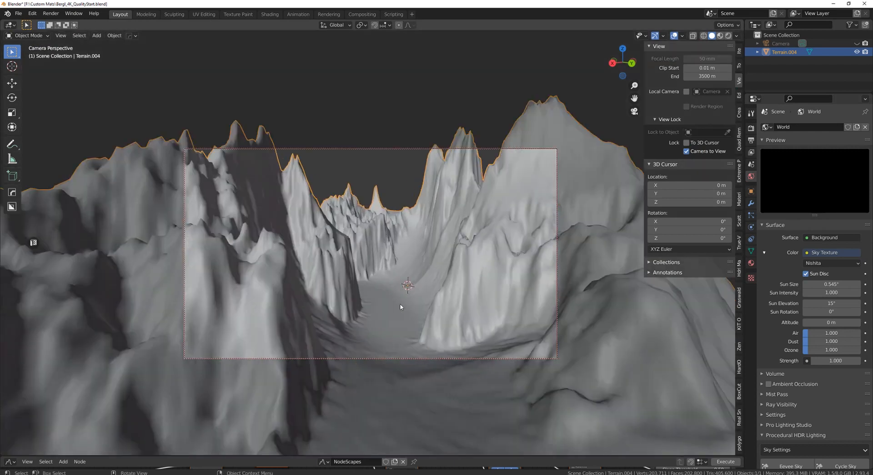
{"action": "middle_click_drag", "start_coordinate": [416, 308], "coordinate": [418, 288]}
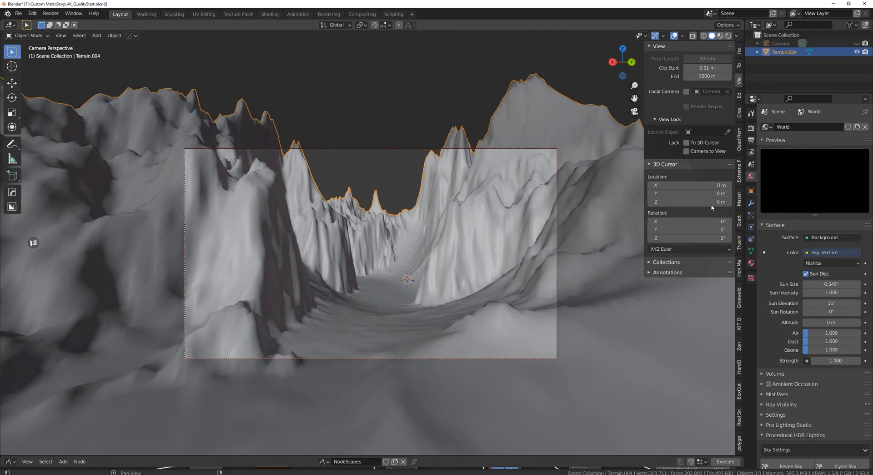
Step: Set the camera's focal length to 25 mm and its sensor size to 76 mm
{"action": "left_click", "coordinate": [781, 43]}
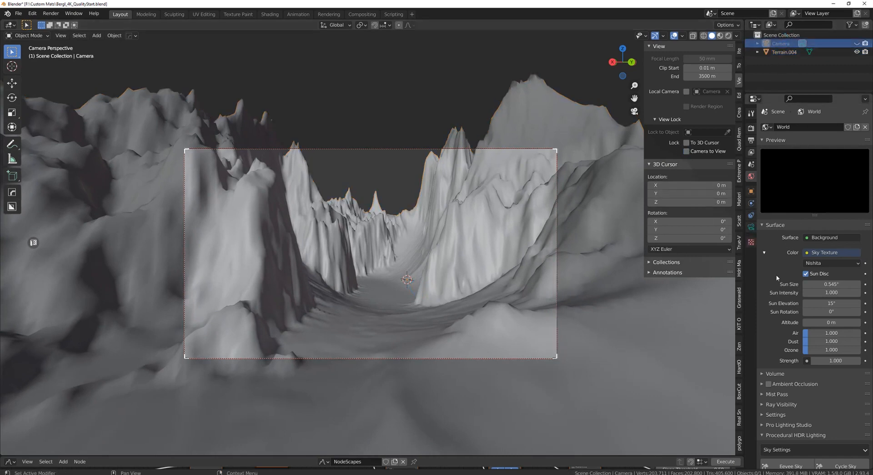
{"action": "left_click", "coordinate": [751, 227]}
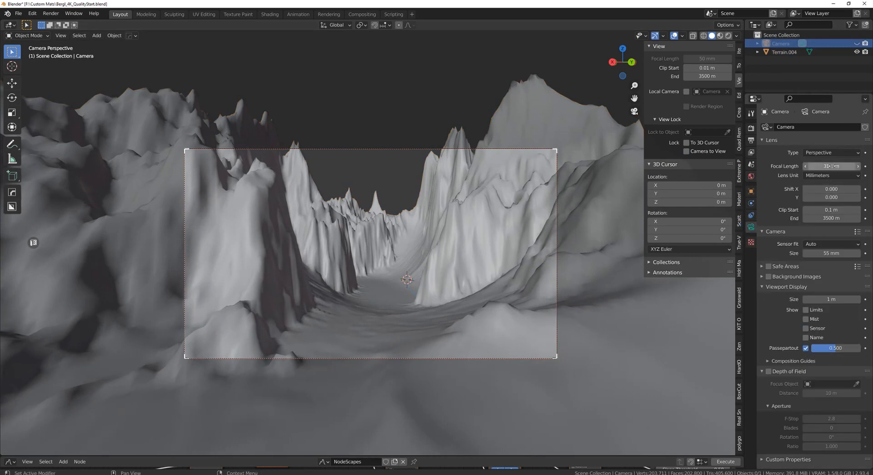
{"action": "left_click_drag", "start_coordinate": [832, 166], "coordinate": [819, 166]}
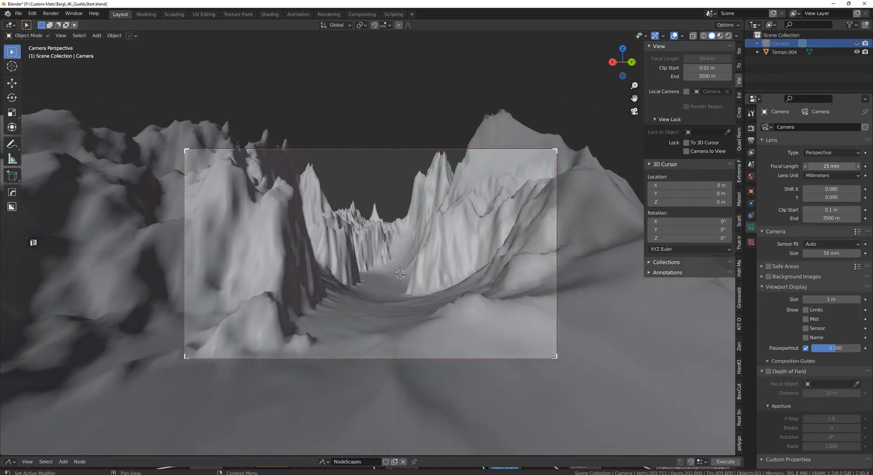
{"action": "left_click", "coordinate": [766, 287]}
{"action": "left_click_drag", "start_coordinate": [832, 253], "coordinate": [861, 253]}
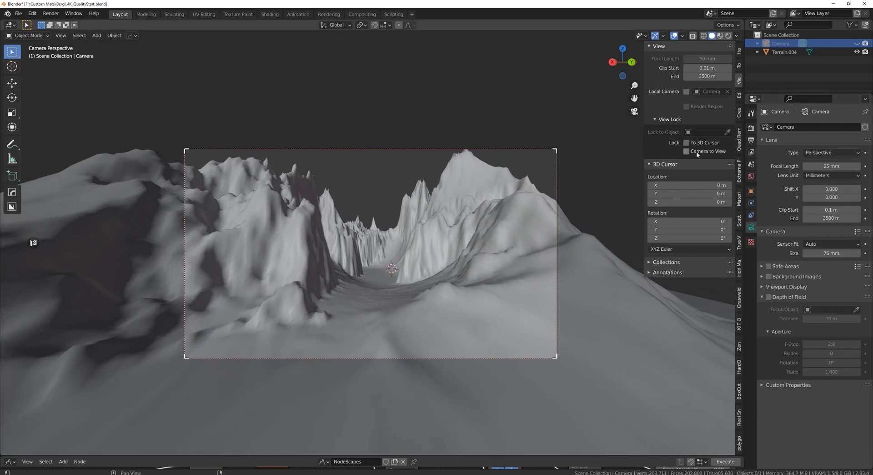
Step: Lock the camera to the view, move it deeper between the valley's cliffs, unlock it, and check that orbiting leaves the framing intact
{"action": "scroll", "coordinate": [490, 245], "scroll_direction": "up", "scroll_amount": 3}
{"action": "scroll", "coordinate": [497, 248], "scroll_direction": "up", "scroll_amount": 4}
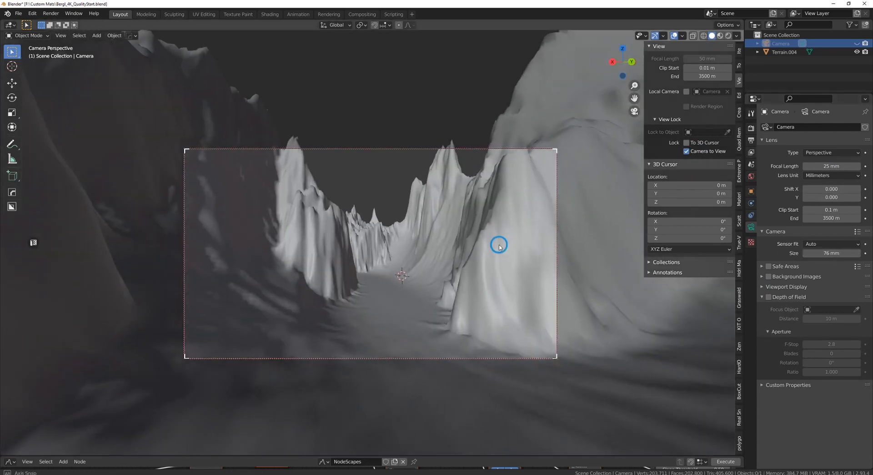
{"action": "scroll", "coordinate": [497, 245], "scroll_direction": "down", "scroll_amount": 1}
{"action": "scroll", "coordinate": [496, 244], "scroll_direction": "up", "scroll_amount": 1}
{"action": "mouse_move", "coordinate": [496, 245]}
{"action": "middle_mouse_down"}
{"action": "mouse_move", "coordinate": [490, 261]}
{"action": "mouse_move", "coordinate": [500, 247]}
{"action": "middle_mouse_up"}
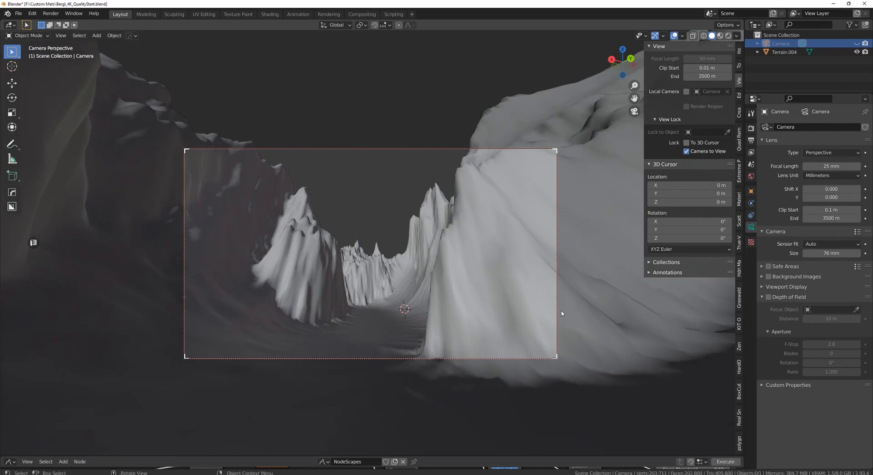
{"action": "left_click", "coordinate": [687, 151]}
{"action": "middle_click_drag", "start_coordinate": [491, 213], "coordinate": [559, 275]}
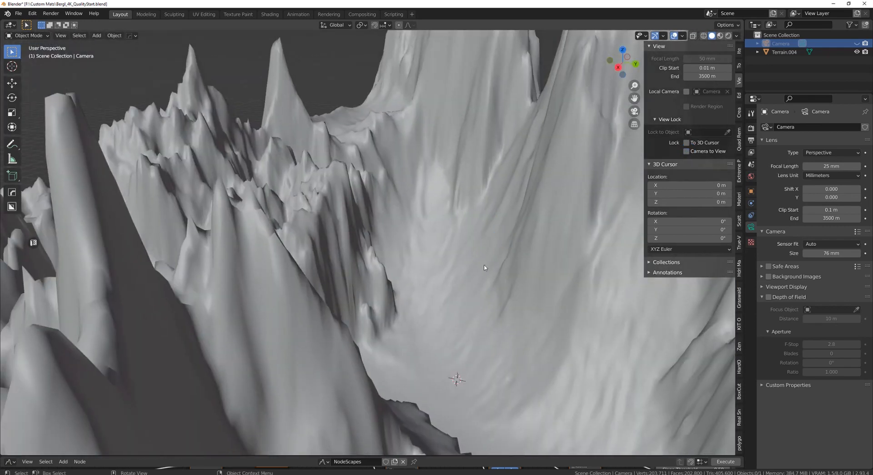
{"action": "key", "text": "KP_0"}
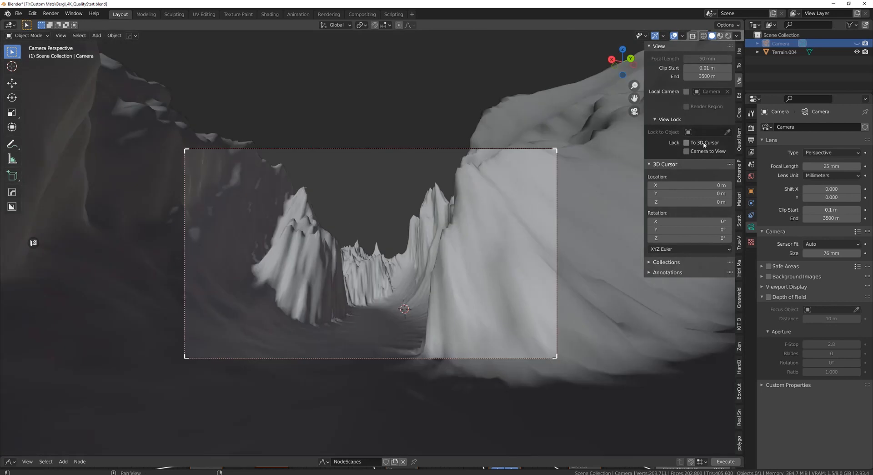
Step: Switch the viewport to rendered shading and set the world sky texture's Air to 0.651
{"action": "left_click", "coordinate": [730, 35]}
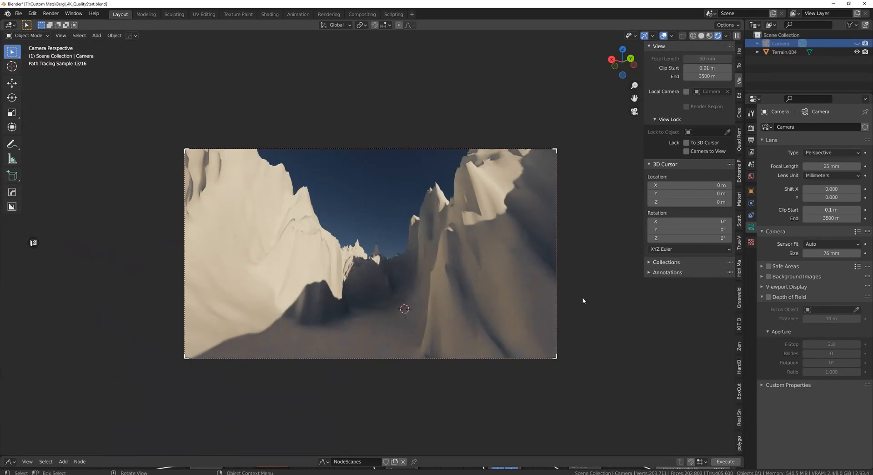
{"action": "left_click", "coordinate": [751, 177]}
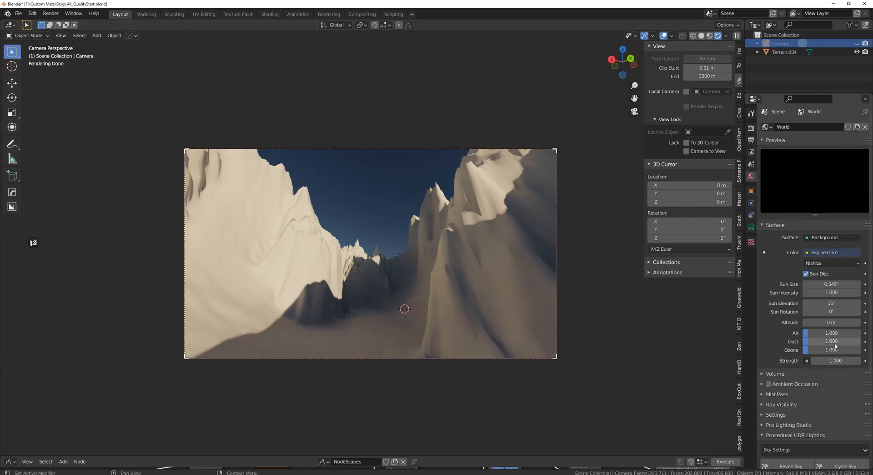
{"action": "left_click_drag", "start_coordinate": [834, 333], "coordinate": [825, 333]}
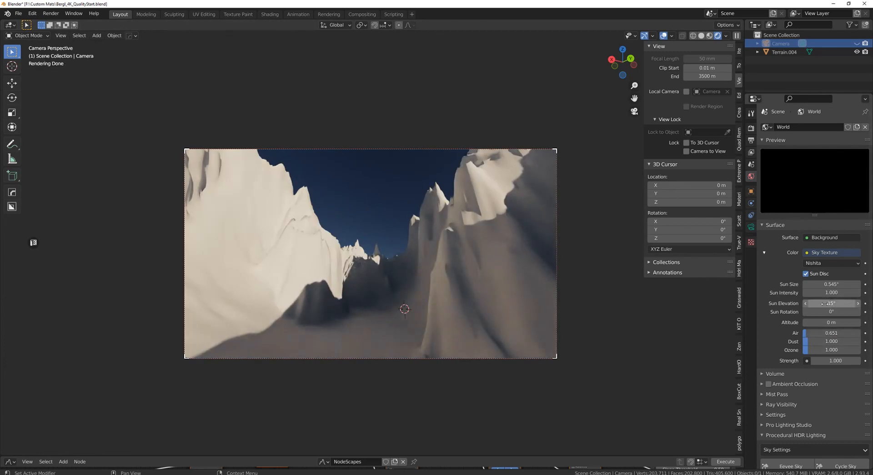
Step: Set the sky texture's sun elevation to 13.7° and sun rotation to -150° so the sun sits behind the far peaks
{"action": "mouse_move", "coordinate": [832, 312]}
{"action": "left_mouse_down"}
{"action": "mouse_move", "coordinate": [871, 312]}
{"action": "mouse_move", "coordinate": [796, 311]}
{"action": "left_mouse_up"}
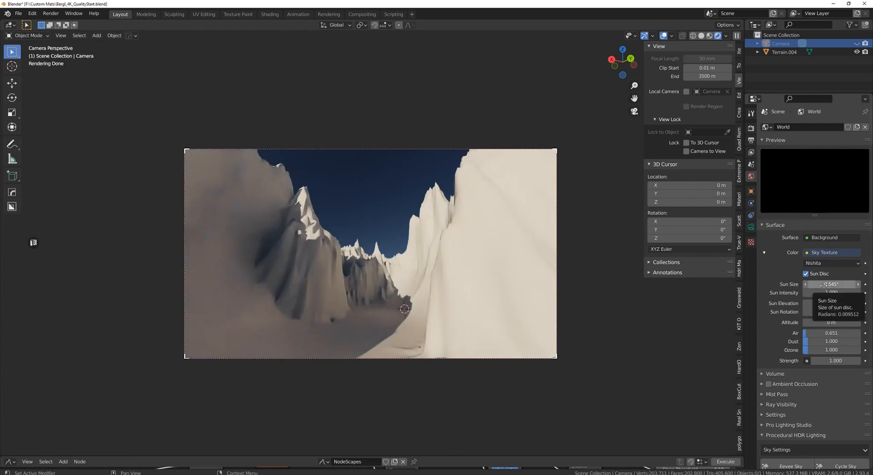
{"action": "mouse_move", "coordinate": [832, 303]}
{"action": "left_mouse_down"}
{"action": "mouse_move", "coordinate": [853, 303]}
{"action": "mouse_move", "coordinate": [814, 303]}
{"action": "left_mouse_up"}
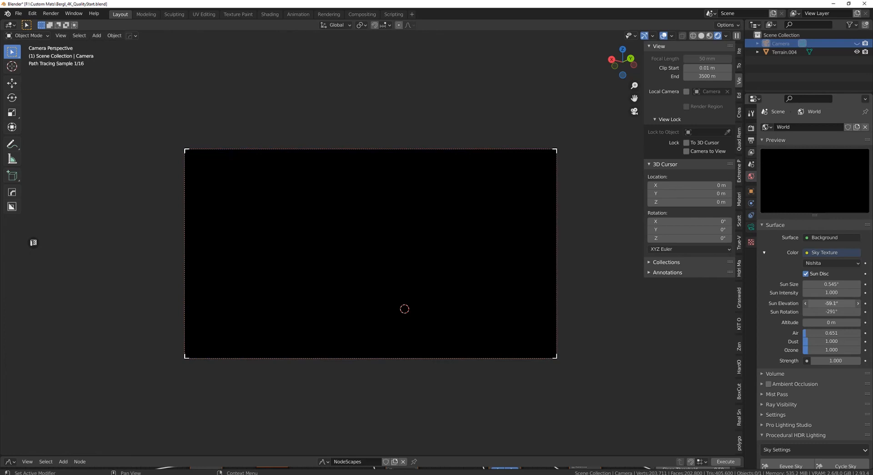
{"action": "mouse_move", "coordinate": [832, 303]}
{"action": "left_mouse_down"}
{"action": "mouse_move", "coordinate": [847, 303]}
{"action": "mouse_move", "coordinate": [832, 312]}
{"action": "mouse_move", "coordinate": [842, 312]}
{"action": "left_mouse_up"}
{"action": "mouse_move", "coordinate": [831, 311]}
{"action": "left_mouse_down"}
{"action": "mouse_move", "coordinate": [861, 312]}
{"action": "mouse_move", "coordinate": [852, 312]}
{"action": "left_mouse_up"}
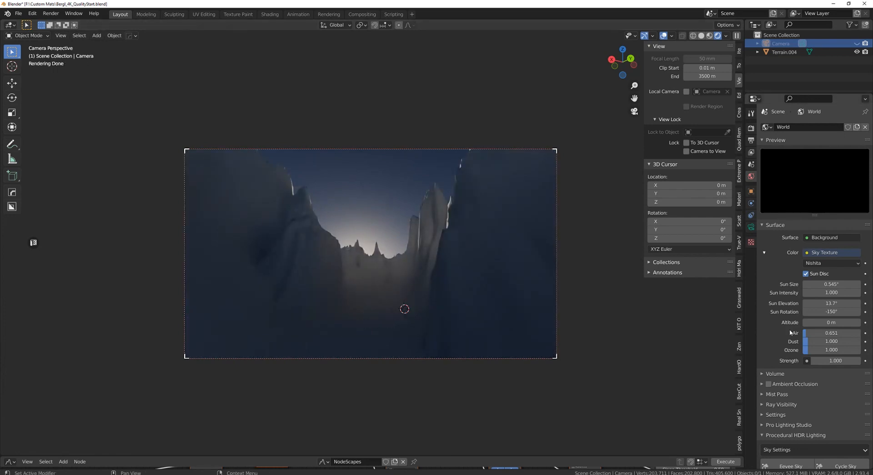
Step: Enlarge and reposition the camera frame in the viewport, and set the sky texture's altitude to 2000 m
{"action": "scroll", "coordinate": [603, 331], "scroll_direction": "up", "scroll_amount": 1}
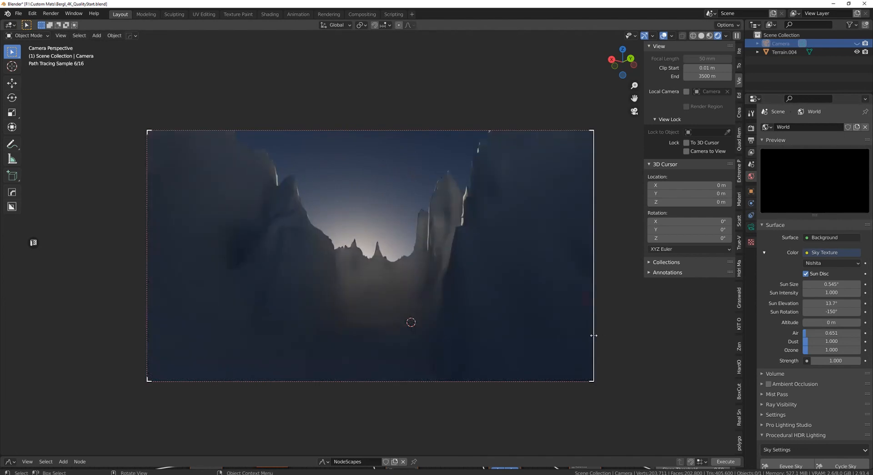
{"action": "scroll", "coordinate": [594, 329], "scroll_direction": "up", "scroll_amount": 1}
{"action": "middle_click_drag", "start_coordinate": [594, 329], "coordinate": [530, 283], "text": "shift"}
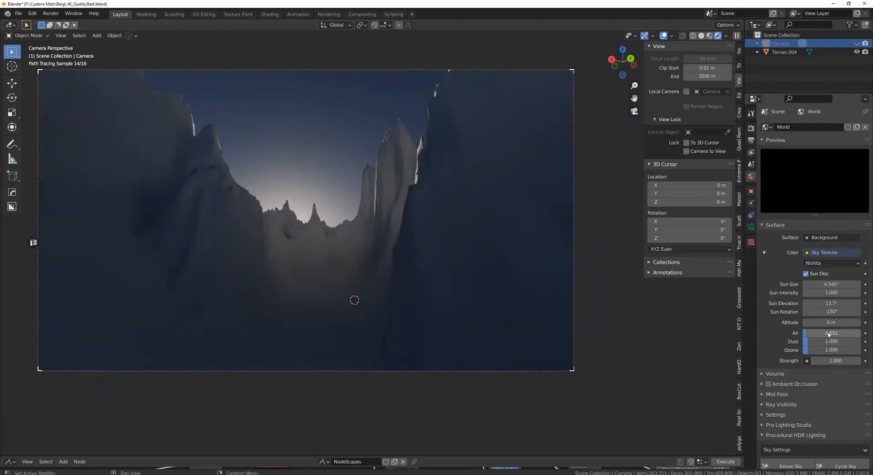
{"action": "left_click", "coordinate": [812, 322]}
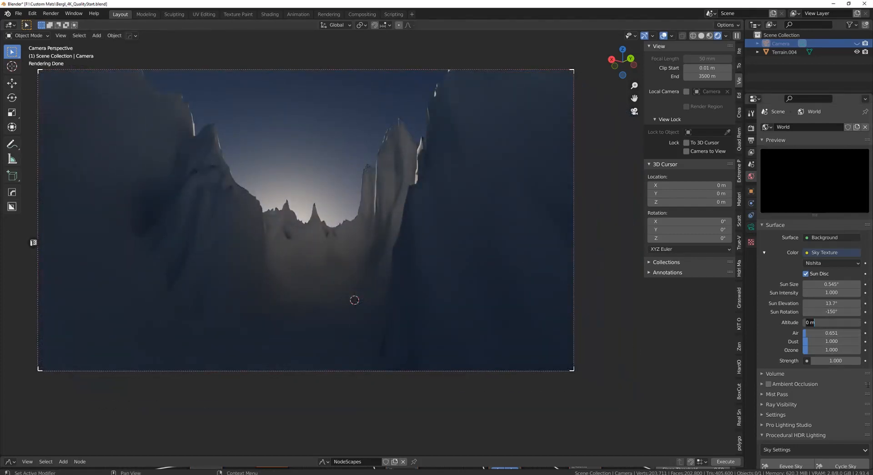
{"action": "type", "text": "2000"}
{"action": "key", "text": "Return"}
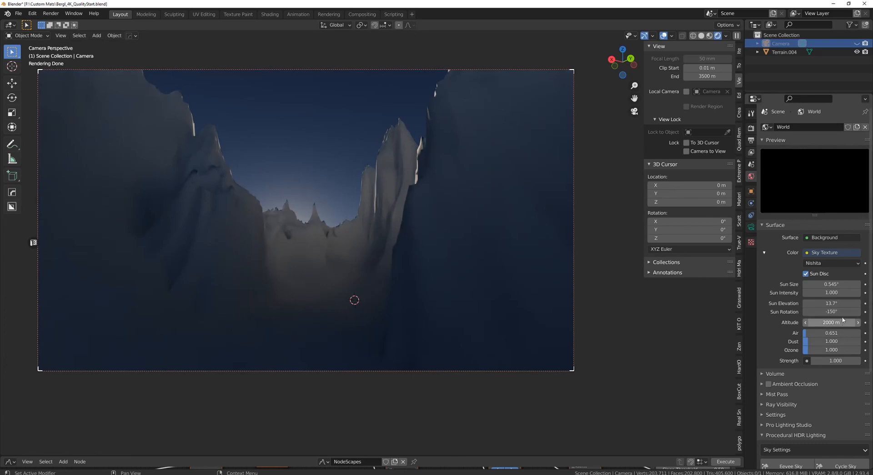
Step: Set the sky texture's sun elevation to 44.6° and its sun rotation to -92.2°
{"action": "left_click_drag", "start_coordinate": [832, 303], "coordinate": [866, 303]}
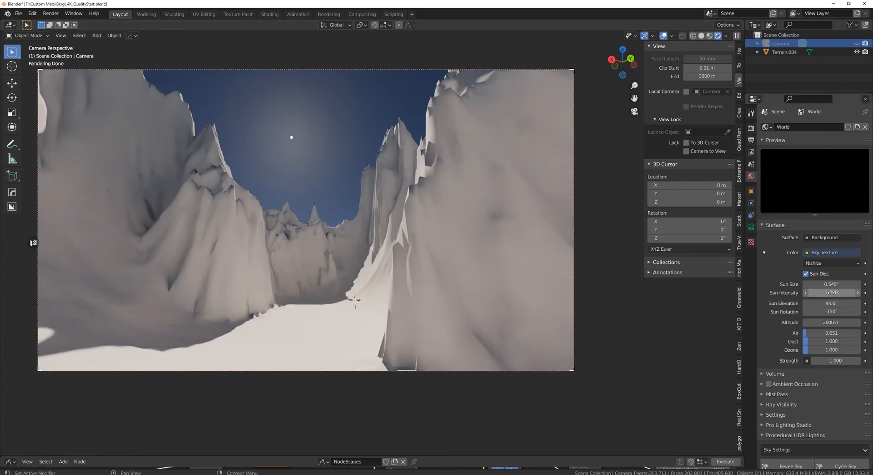
{"action": "left_click_drag", "start_coordinate": [832, 312], "coordinate": [867, 312]}
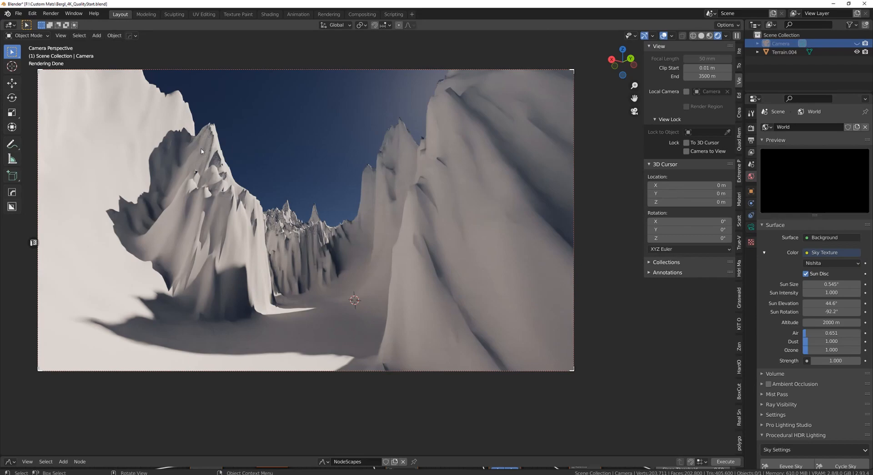
Step: Inspect the lit peaks up close and outside the camera, return to the full camera view, and select the terrain
{"action": "scroll", "coordinate": [200, 149], "scroll_direction": "up", "scroll_amount": 3}
{"action": "middle_click_drag", "start_coordinate": [176, 165], "coordinate": [407, 332], "text": "shift"}
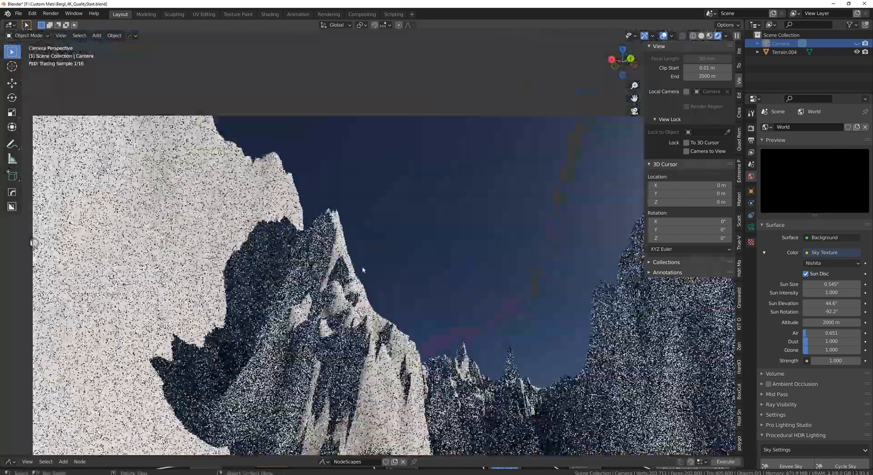
{"action": "scroll", "coordinate": [363, 269], "scroll_direction": "up", "scroll_amount": 3}
{"action": "scroll", "coordinate": [333, 331], "scroll_direction": "down", "scroll_amount": 4}
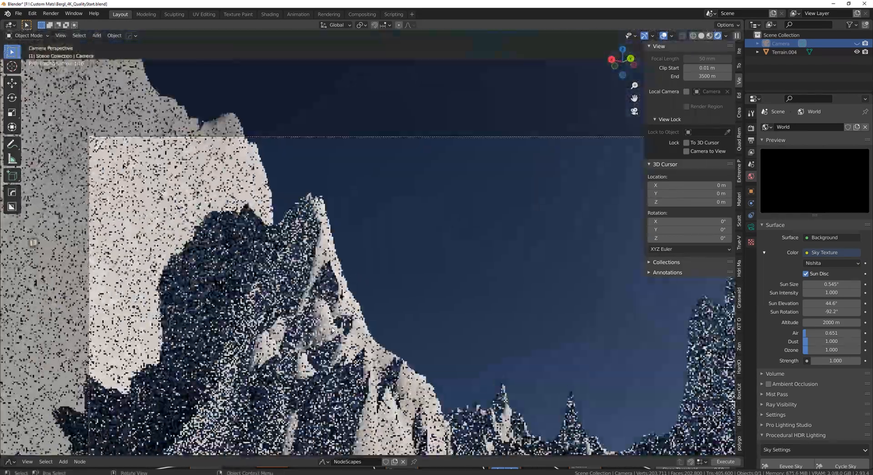
{"action": "scroll", "coordinate": [410, 319], "scroll_direction": "down", "scroll_amount": 3}
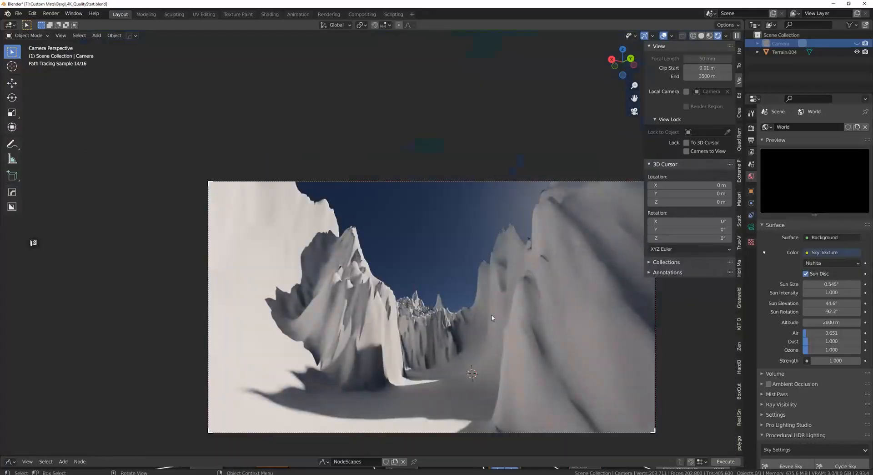
{"action": "key", "text": "KP_0"}
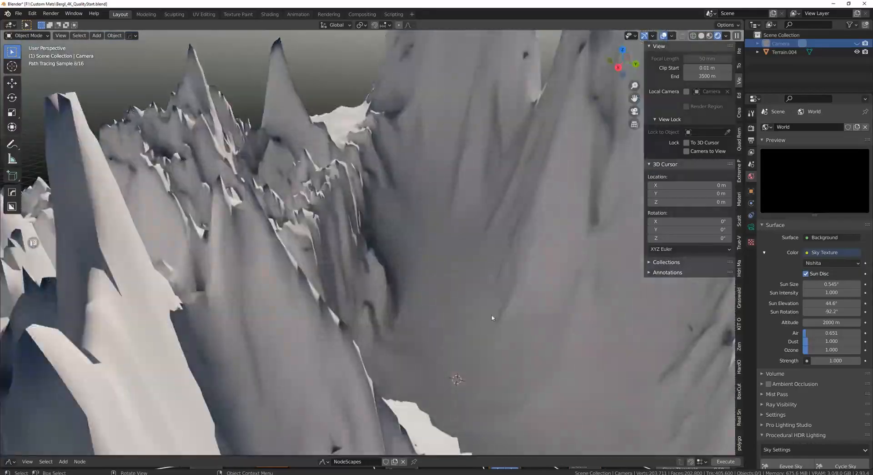
{"action": "key", "text": "KP_0"}
{"action": "middle_click_drag", "start_coordinate": [492, 316], "coordinate": [361, 195], "text": "shift"}
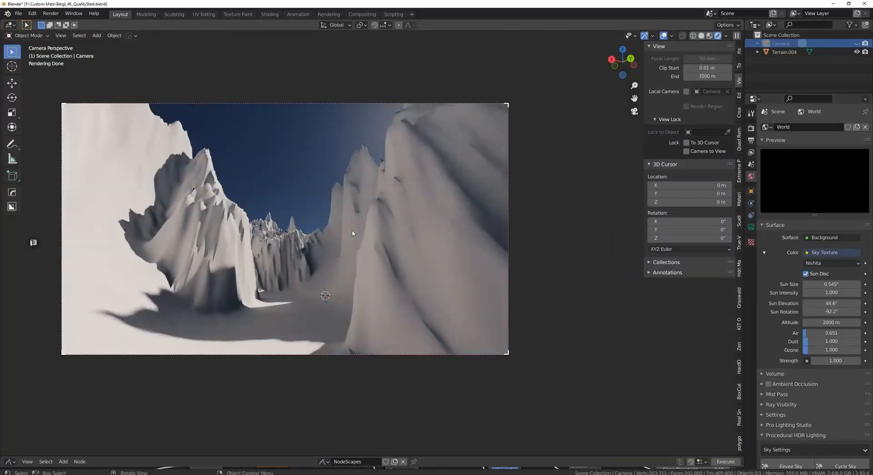
{"action": "left_click", "coordinate": [444, 246]}
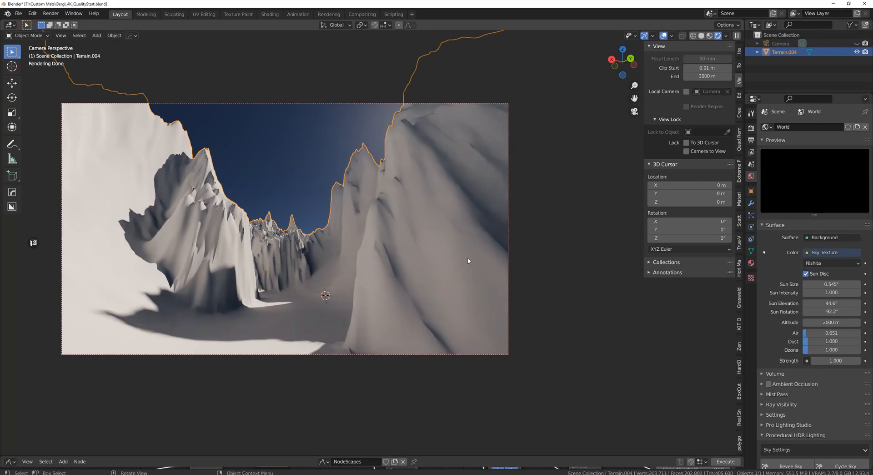
{"action": "key", "text": "ctrl+Tab"}
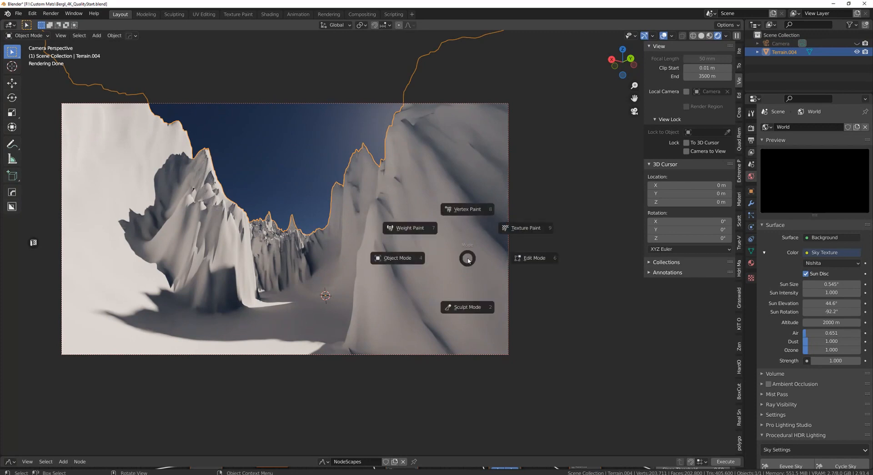
{"action": "left_click", "coordinate": [705, 40]}
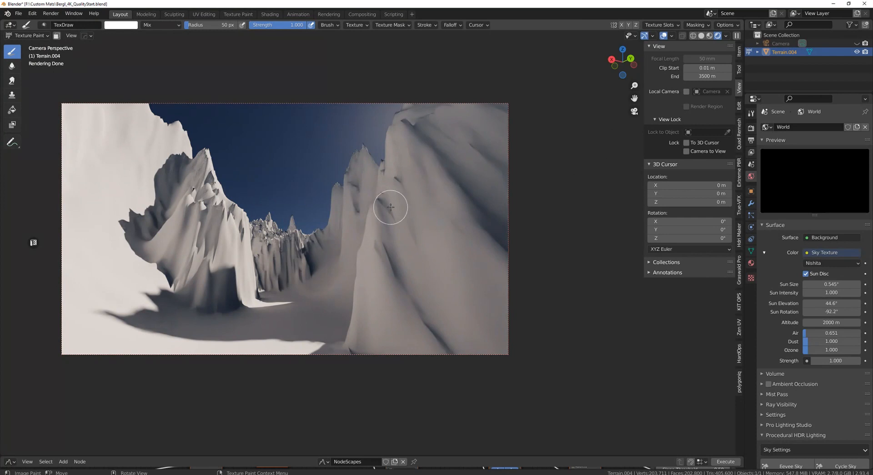
{"action": "key", "text": "ctrl+Tab"}
{"action": "left_click", "coordinate": [319, 205]}
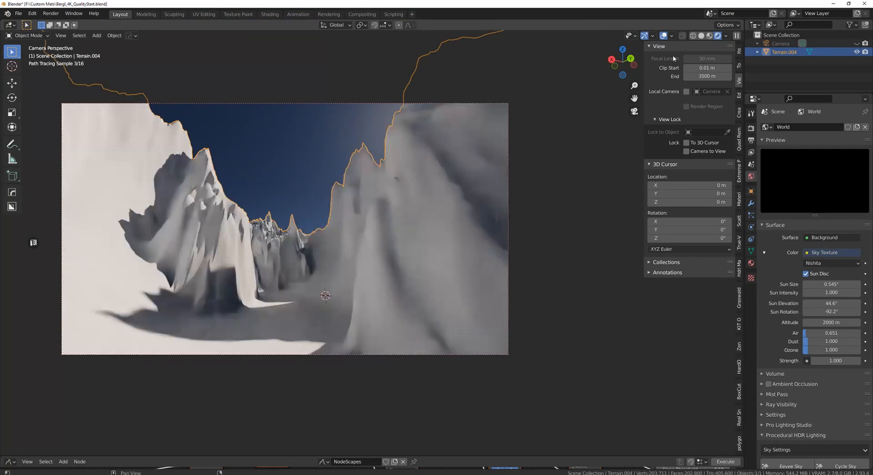
Step: In solid shading, unwrap all faces of the terrain with Smart UV Project and return to Object Mode
{"action": "left_click", "coordinate": [701, 36]}
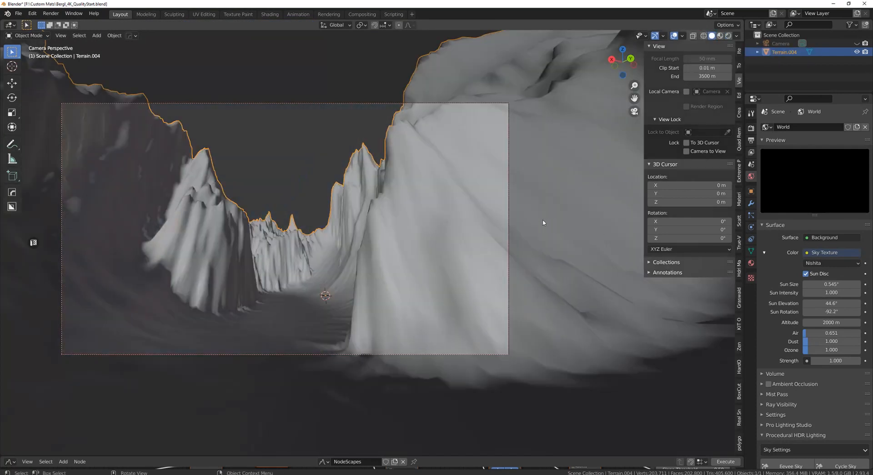
{"action": "key", "text": "ctrl+Tab"}
{"action": "left_click", "coordinate": [569, 238]}
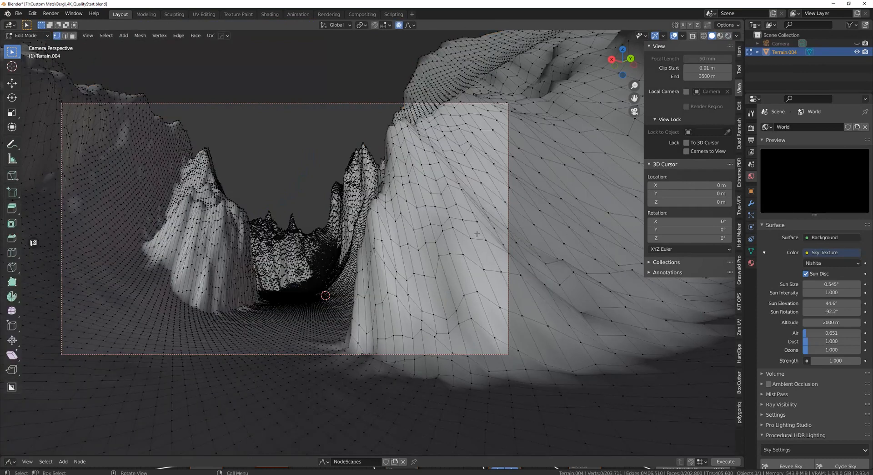
{"action": "key", "text": "3"}
{"action": "key", "text": "a"}
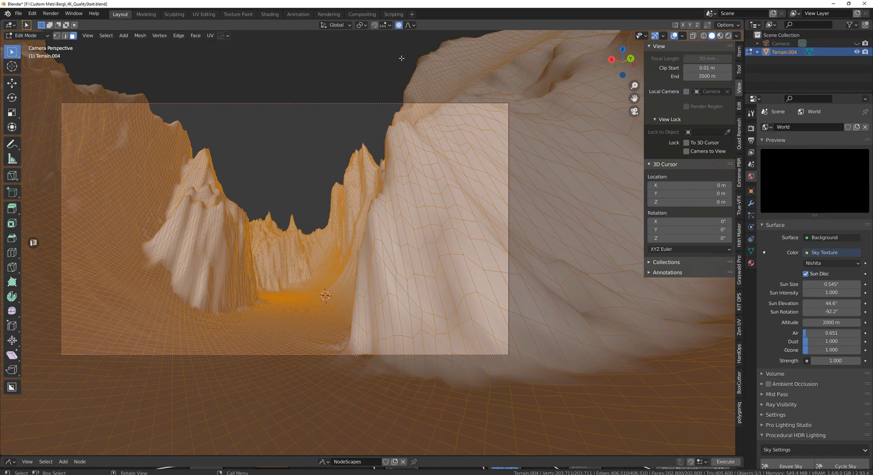
{"action": "left_click", "coordinate": [210, 36]}
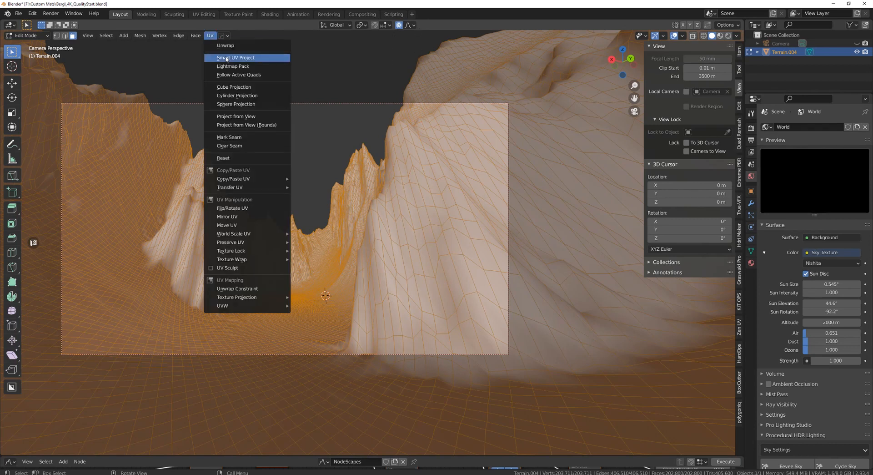
{"action": "left_click", "coordinate": [226, 57]}
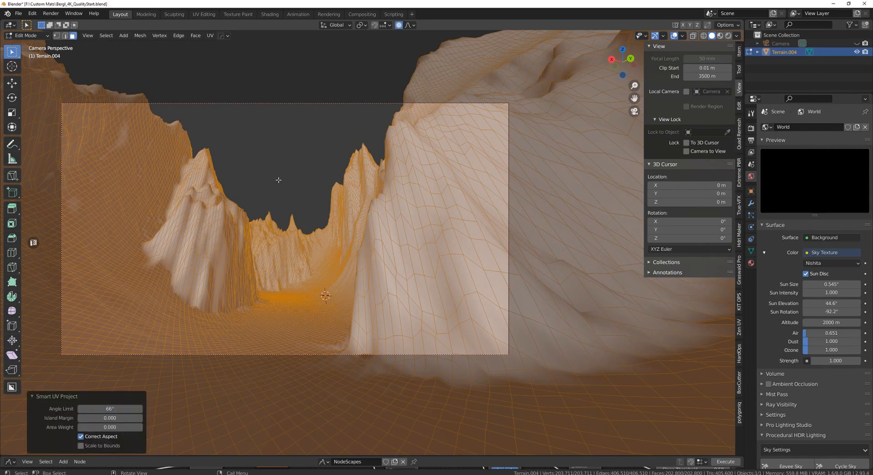
{"action": "key", "text": "ctrl+Tab"}
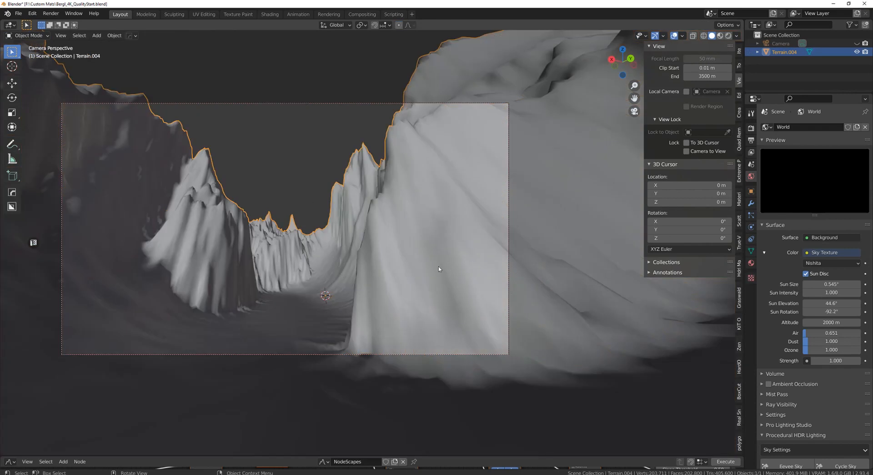
Step: Switch back to rendered shading and give the terrain a True Terrain material
{"action": "left_click", "coordinate": [728, 36]}
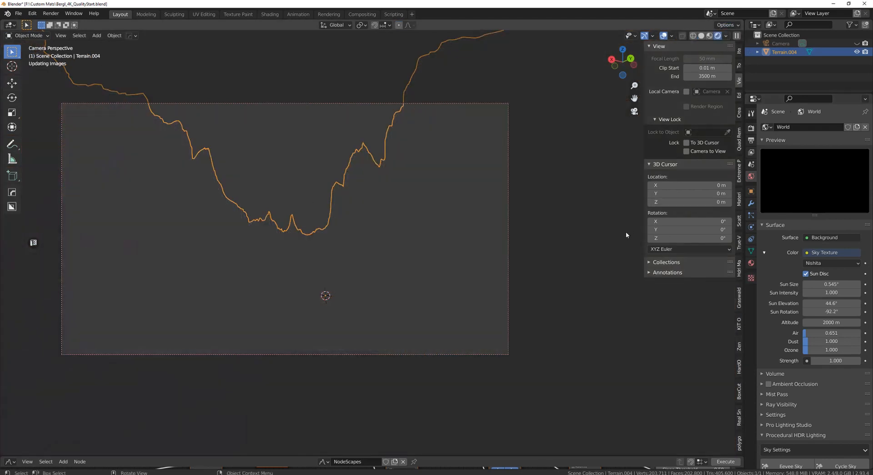
{"action": "left_click", "coordinate": [739, 242]}
{"action": "left_click", "coordinate": [691, 74]}
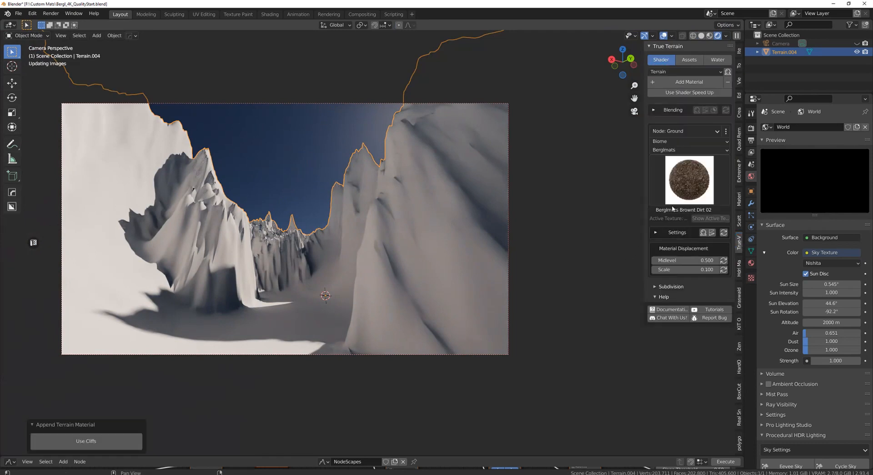
Step: Browse the Berglmats materials, switch the Ground node's biome to Desert, and assign the Desert Brown Rock 001 texture
{"action": "left_click", "coordinate": [679, 151]}
{"action": "left_click", "coordinate": [681, 151]}
{"action": "left_click", "coordinate": [682, 177]}
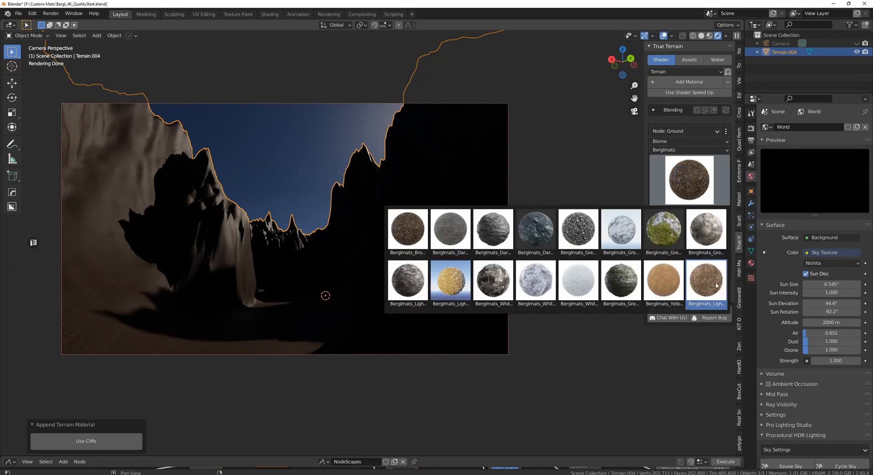
{"action": "left_click", "coordinate": [673, 151]}
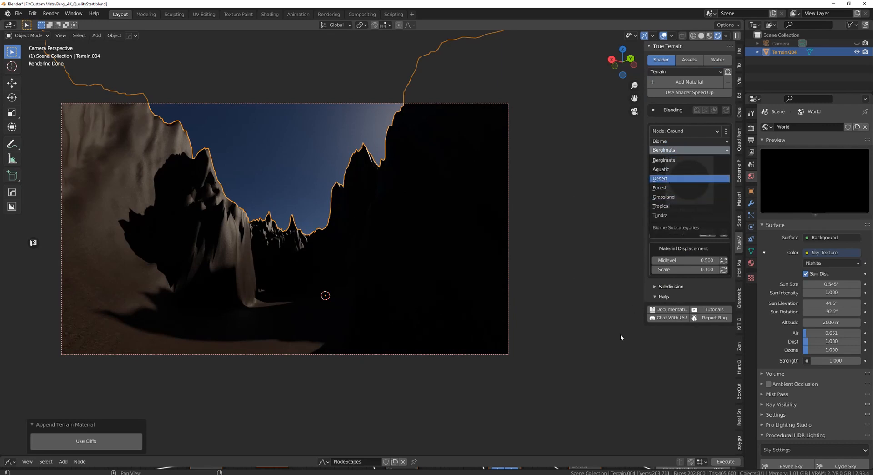
{"action": "key", "text": "Return"}
{"action": "left_click", "coordinate": [674, 181]}
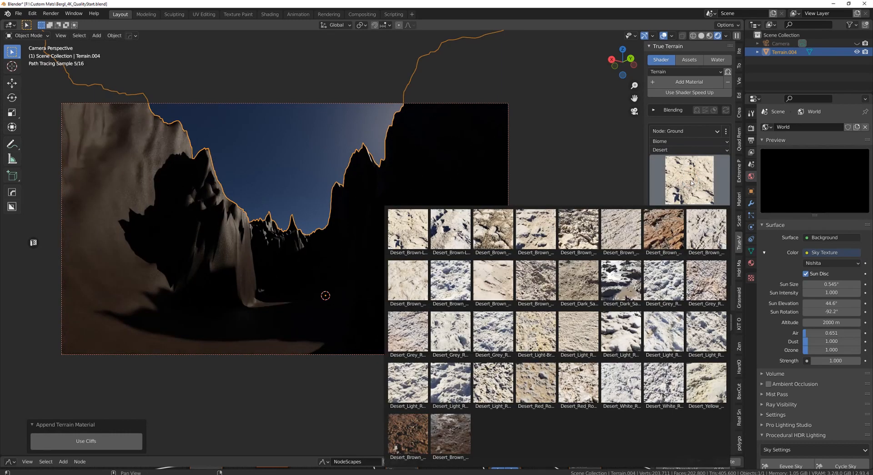
{"action": "left_click", "coordinate": [578, 239]}
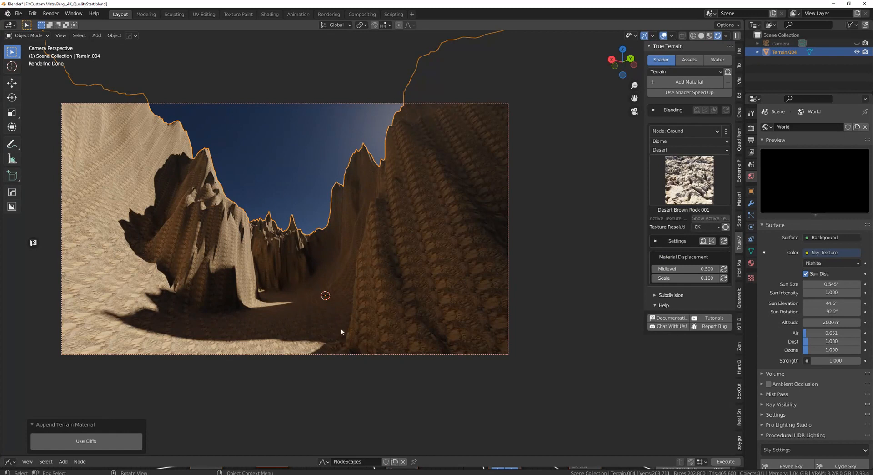
Step: Set Use UV map to 1 in the ground material's advanced mapping, widening the sidebar to read the setting names
{"action": "left_click", "coordinate": [656, 241]}
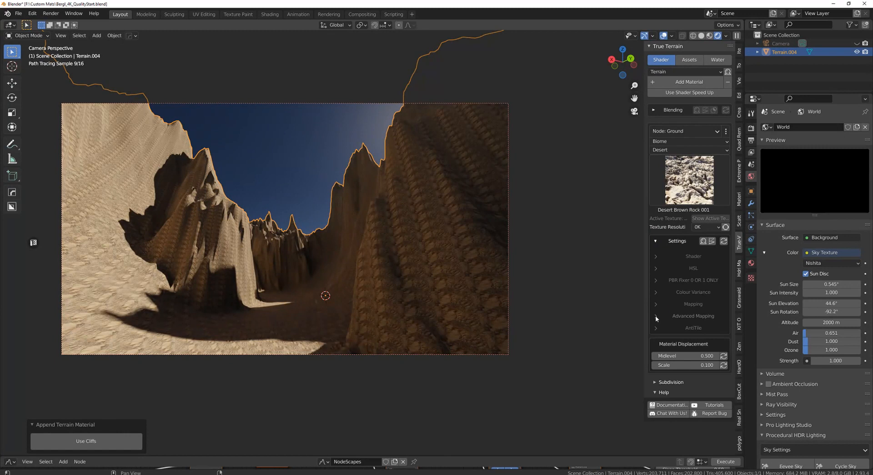
{"action": "left_click", "coordinate": [656, 315]}
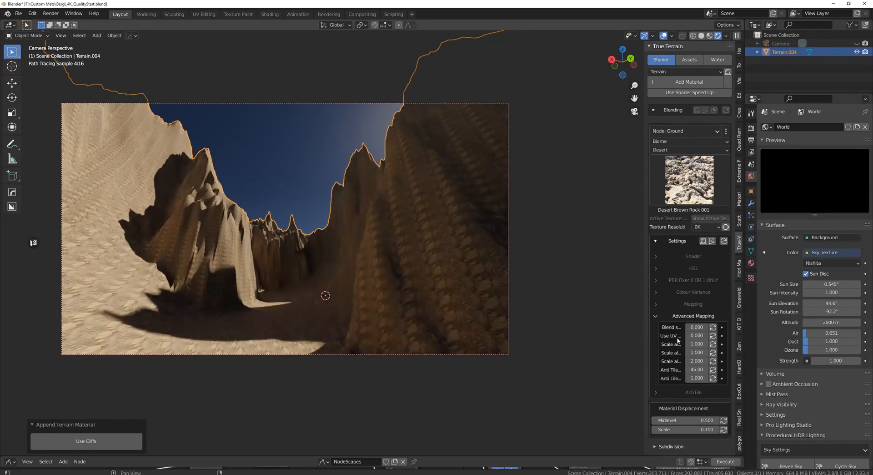
{"action": "left_click_drag", "start_coordinate": [646, 316], "coordinate": [581, 318]}
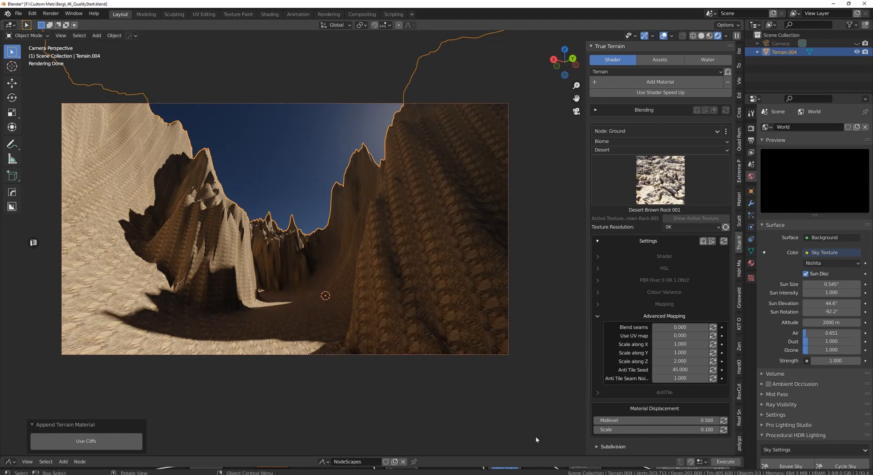
{"action": "left_click", "coordinate": [681, 337]}
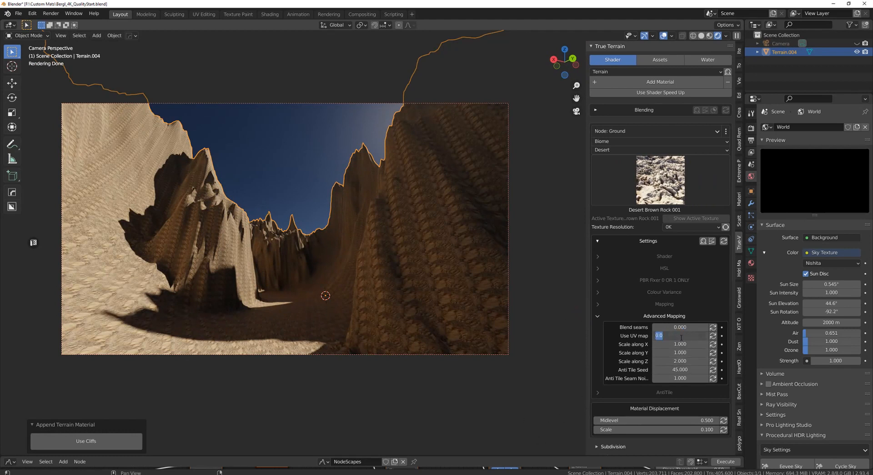
{"action": "type", "text": "1"}
{"action": "key", "text": "Return"}
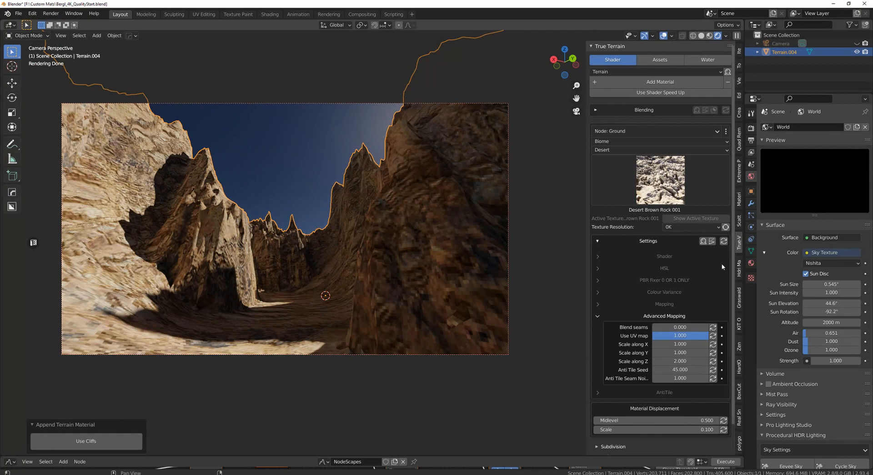
Step: Try the ground texture at 3K resolution and set it back to 0K for comparison
{"action": "left_click", "coordinate": [687, 228]}
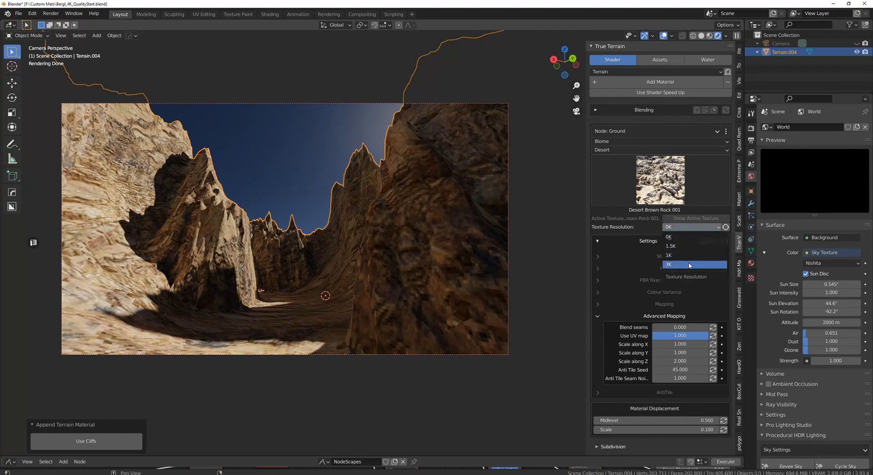
{"action": "key", "text": "Return"}
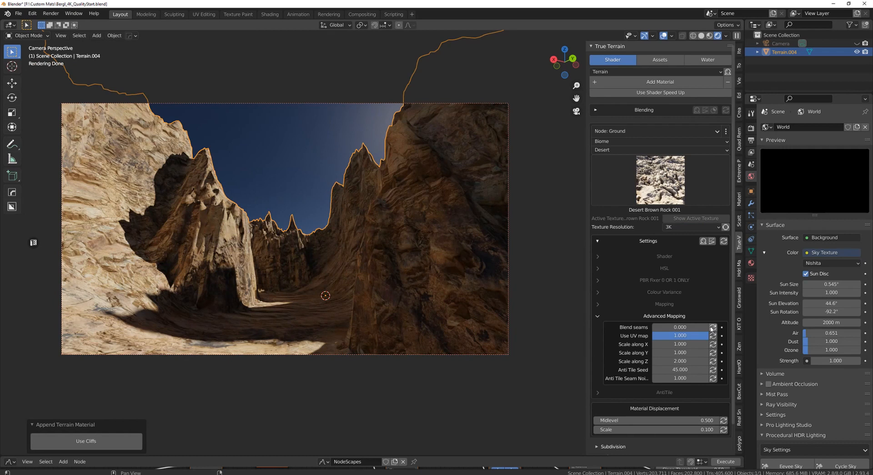
{"action": "left_click", "coordinate": [691, 226]}
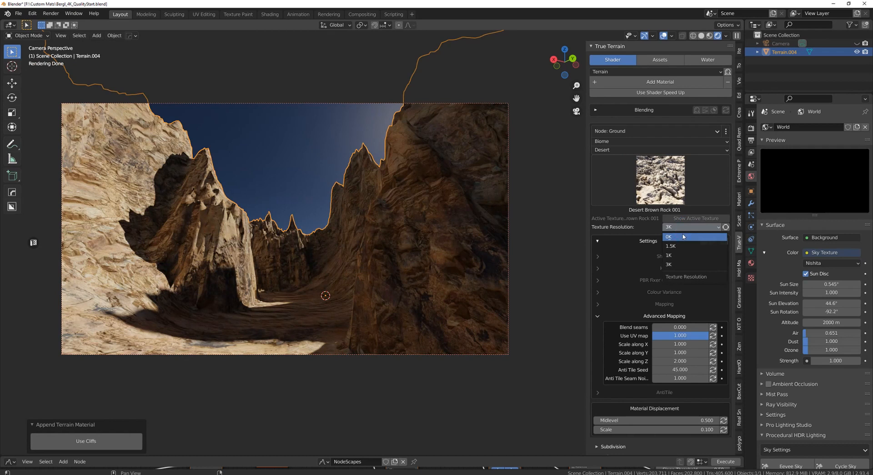
{"action": "left_click", "coordinate": [684, 237]}
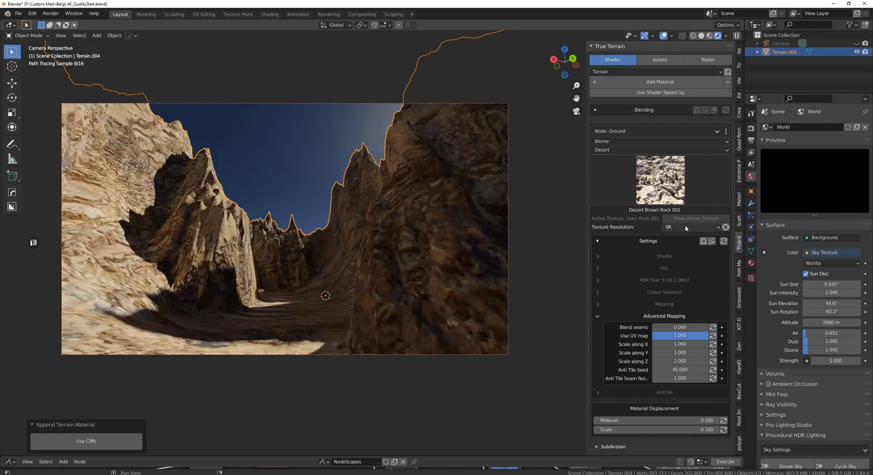
Step: Enable the texture resolution proxy so the ground texture has separate viewport and render resolutions
{"action": "left_click", "coordinate": [687, 227]}
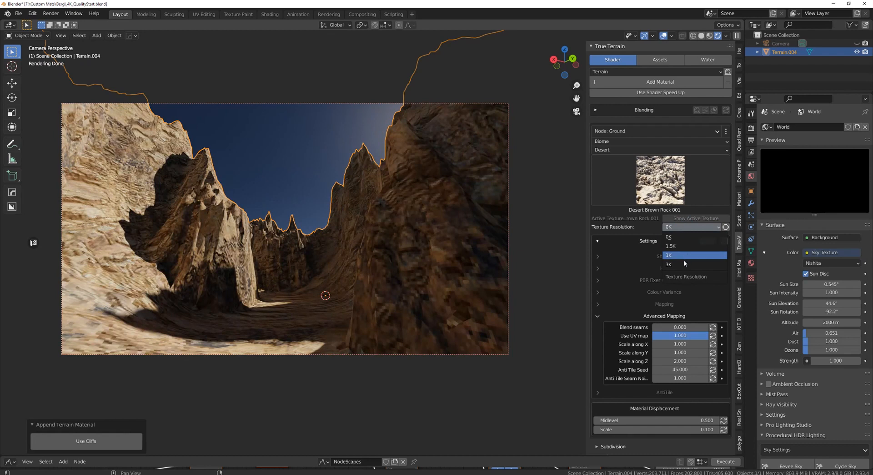
{"action": "left_click", "coordinate": [689, 229]}
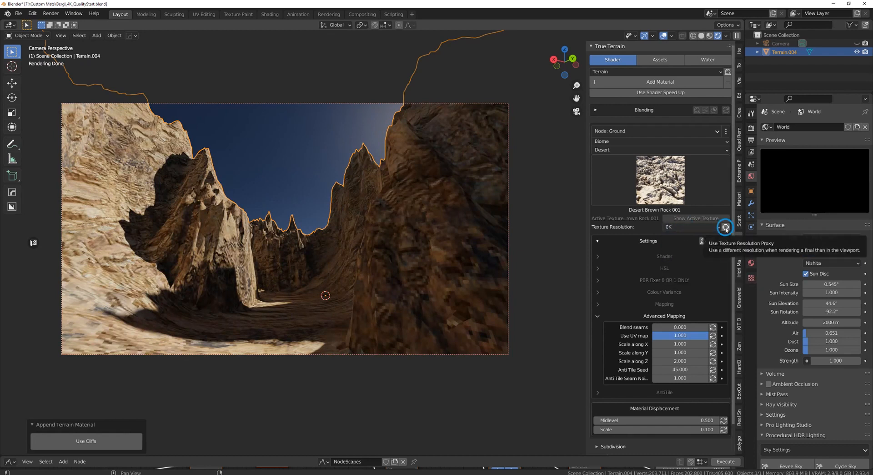
{"action": "left_click", "coordinate": [726, 228]}
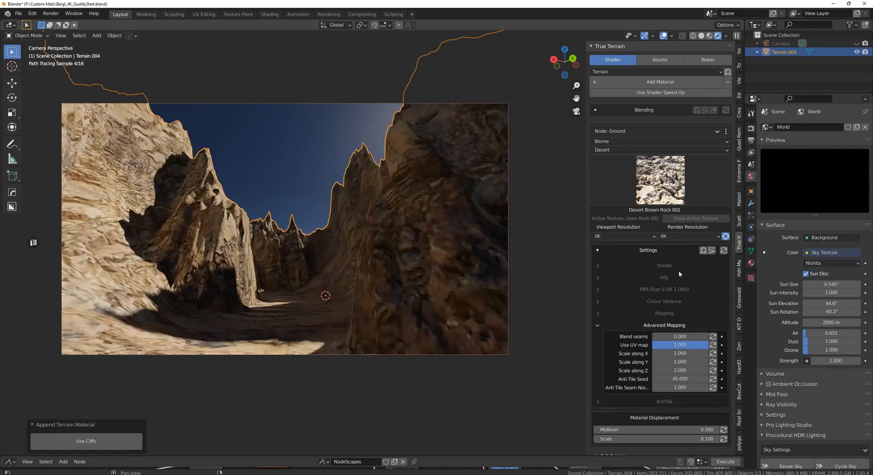
Step: Set the ground texture's viewport resolution to 1K, trying 1.5K on the way, and its render resolution to 3K
{"action": "left_click", "coordinate": [626, 237]}
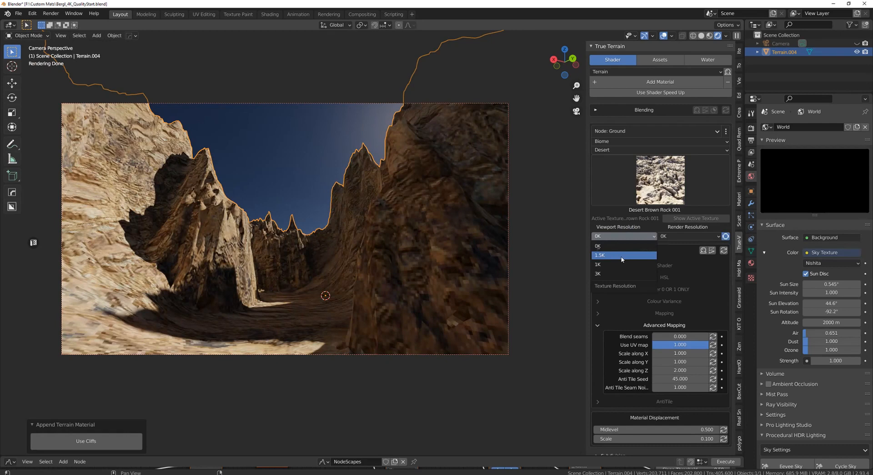
{"action": "left_click", "coordinate": [622, 259]}
{"action": "left_click", "coordinate": [622, 235]}
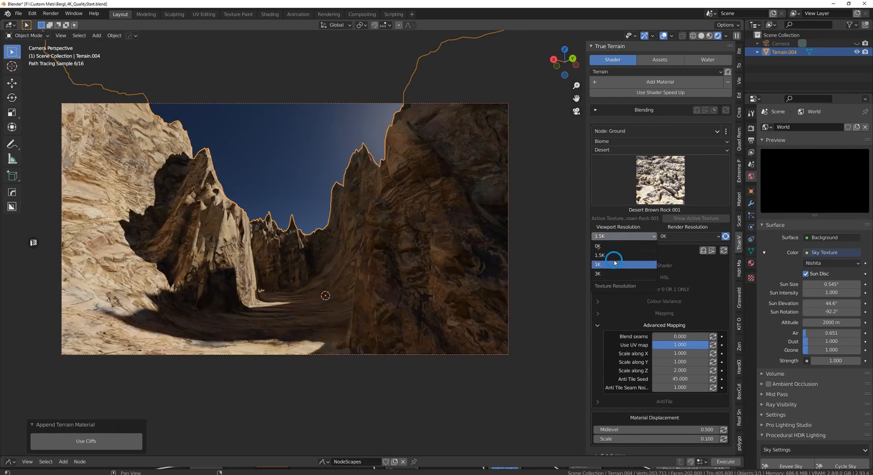
{"action": "left_click", "coordinate": [622, 265]}
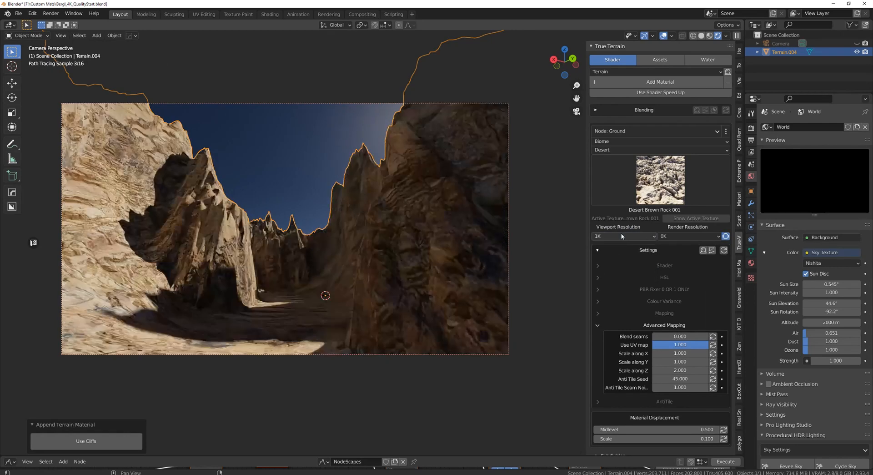
{"action": "left_click", "coordinate": [683, 236]}
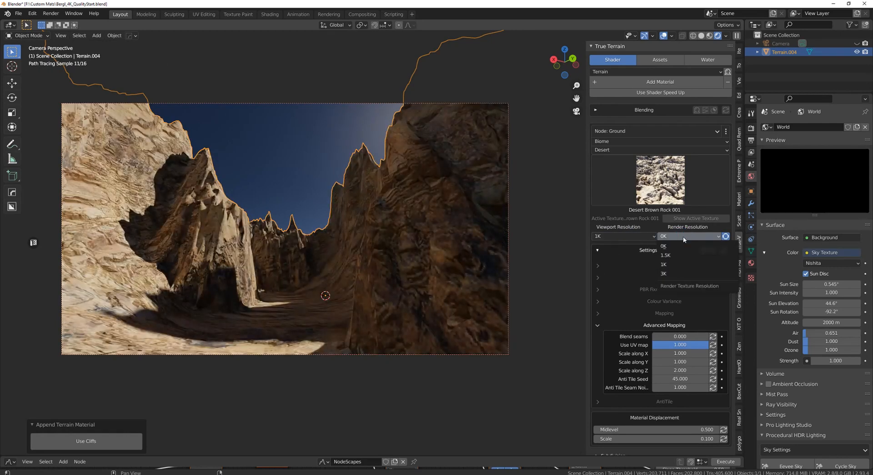
{"action": "left_click", "coordinate": [681, 274]}
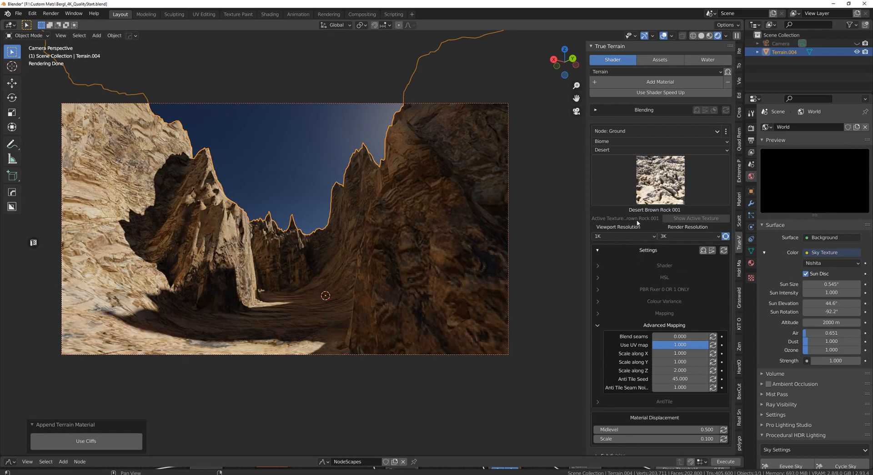
Step: Expand the ground's shader and mapping settings, and try displacement strengths of 5 and 1
{"action": "left_click", "coordinate": [598, 264]}
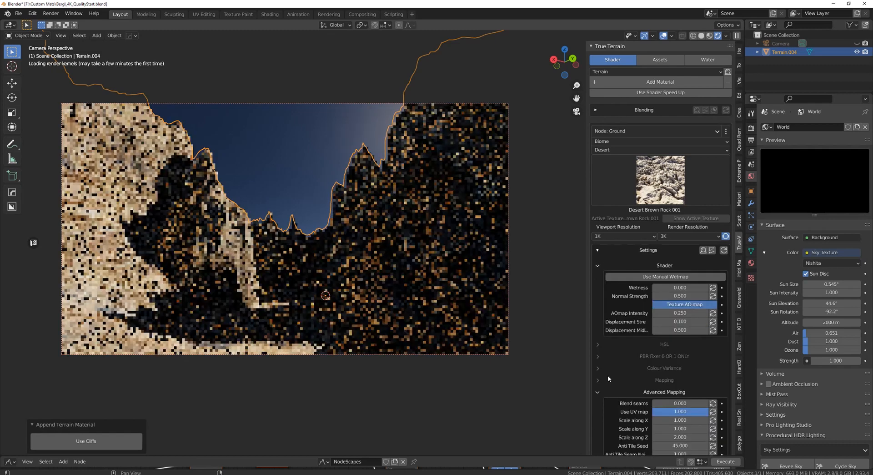
{"action": "left_click", "coordinate": [635, 380]}
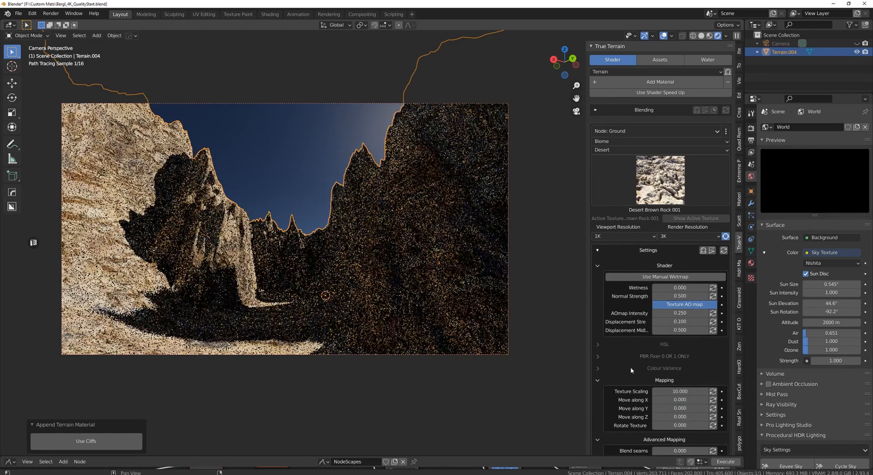
{"action": "left_click", "coordinate": [685, 321]}
{"action": "type", "text": "0.1"}
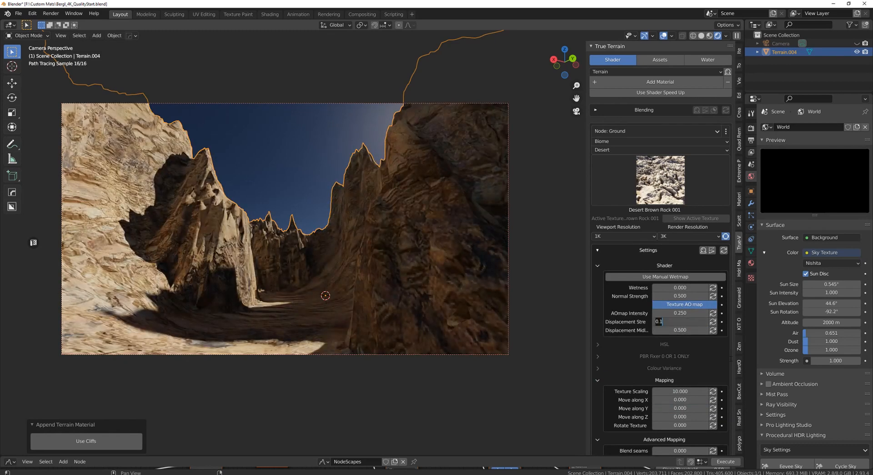
{"action": "key", "text": "ctrl+a"}
{"action": "type", "text": "5"}
{"action": "key", "text": "Return"}
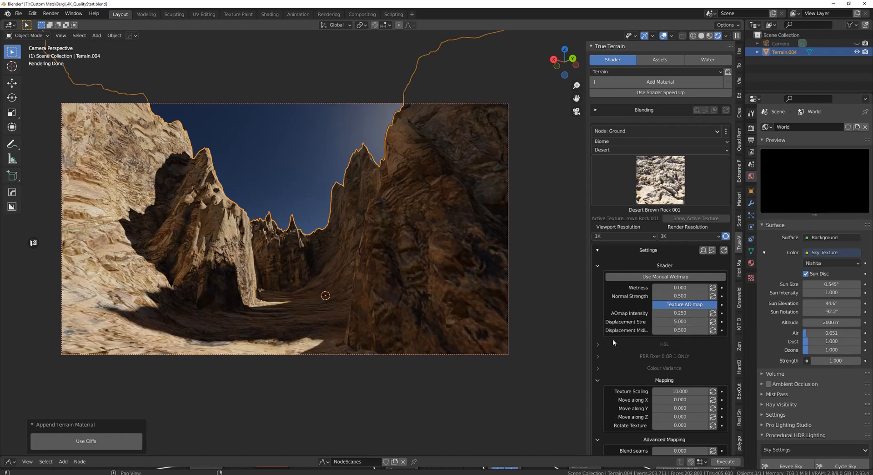
{"action": "left_click", "coordinate": [680, 322]}
{"action": "type", "text": "1"}
{"action": "key", "text": "Return"}
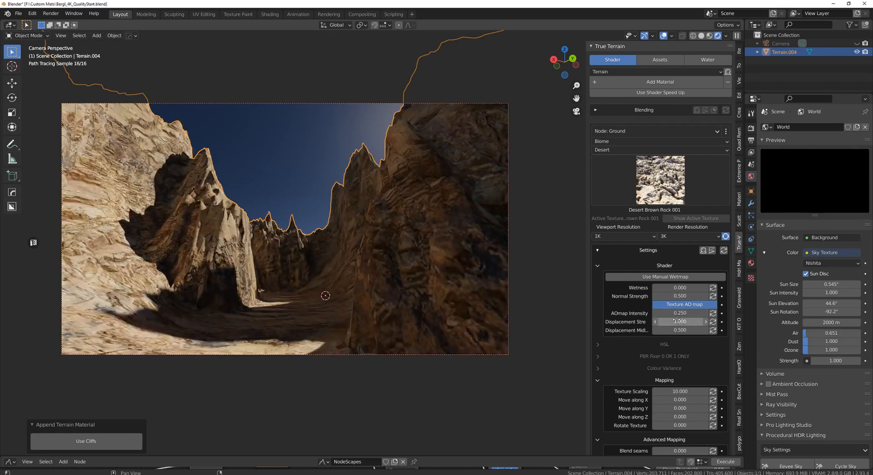
Step: Set the ground material's displacement strength to 3 and its normal strength to 1
{"action": "left_click", "coordinate": [701, 323]}
{"action": "type", "text": "3"}
{"action": "key", "text": "Return"}
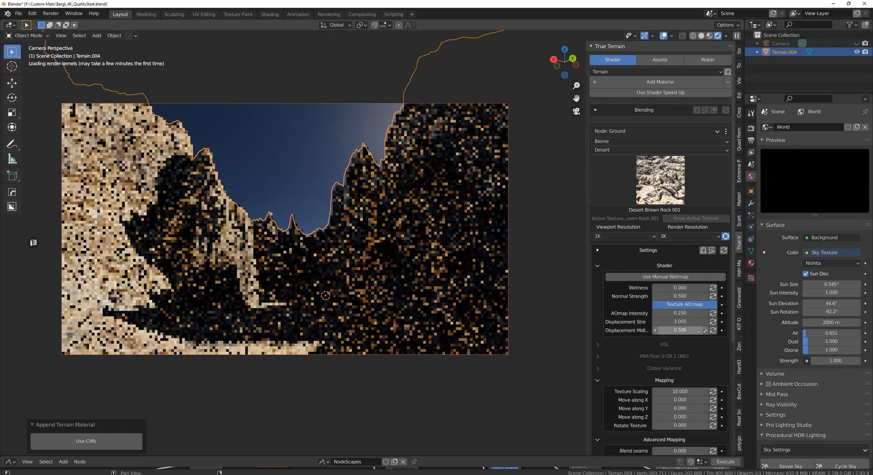
{"action": "left_click", "coordinate": [665, 296]}
{"action": "type", "text": "1"}
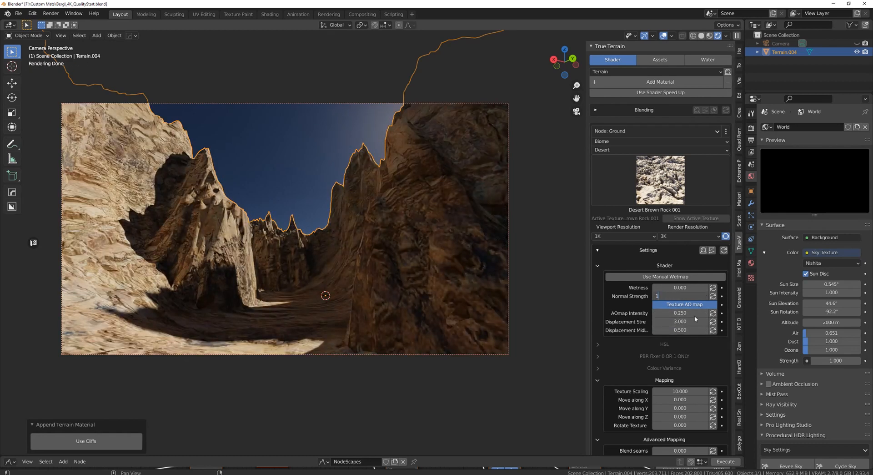
{"action": "key", "text": "Return"}
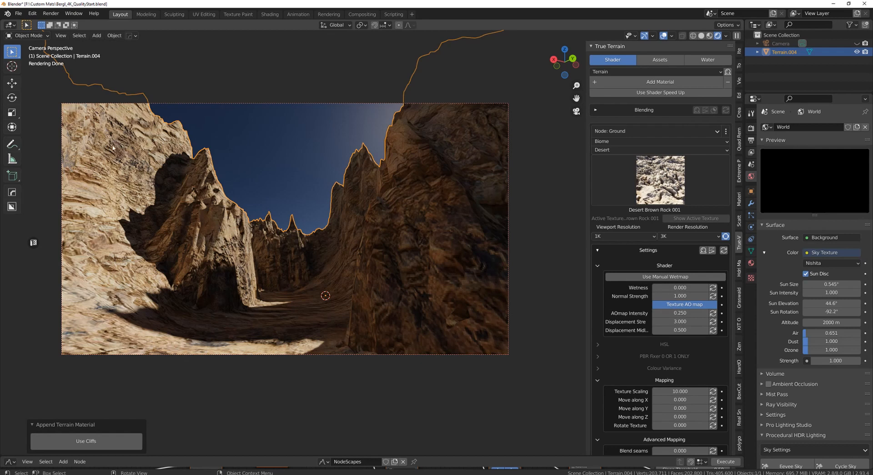
Step: Try a ground texture scaling of 20, then set it to 30
{"action": "scroll", "coordinate": [639, 353], "scroll_direction": "down", "scroll_amount": 7}
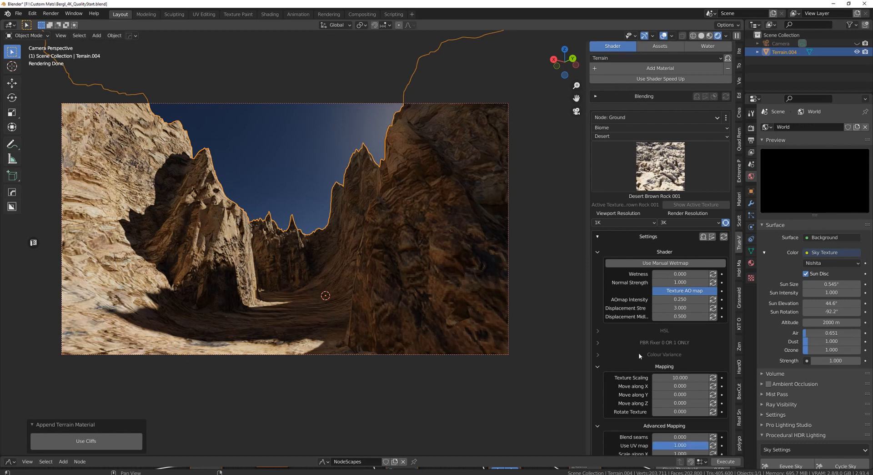
{"action": "left_click", "coordinate": [665, 268]}
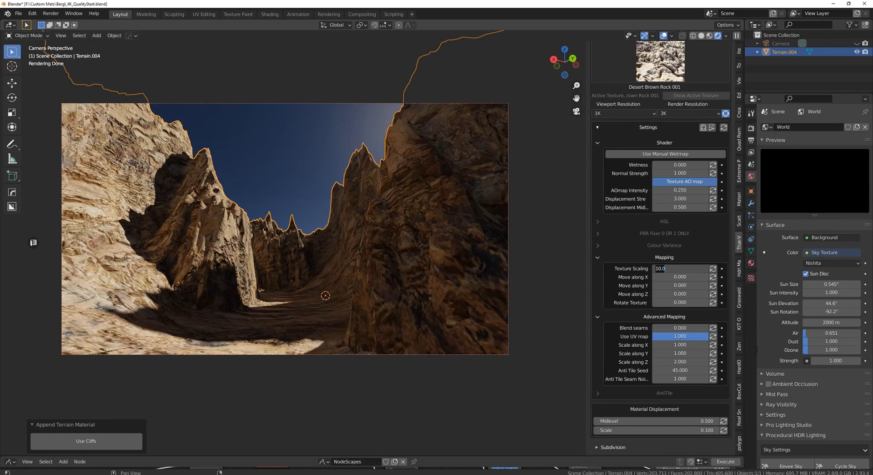
{"action": "type", "text": "20"}
{"action": "key", "text": "Return"}
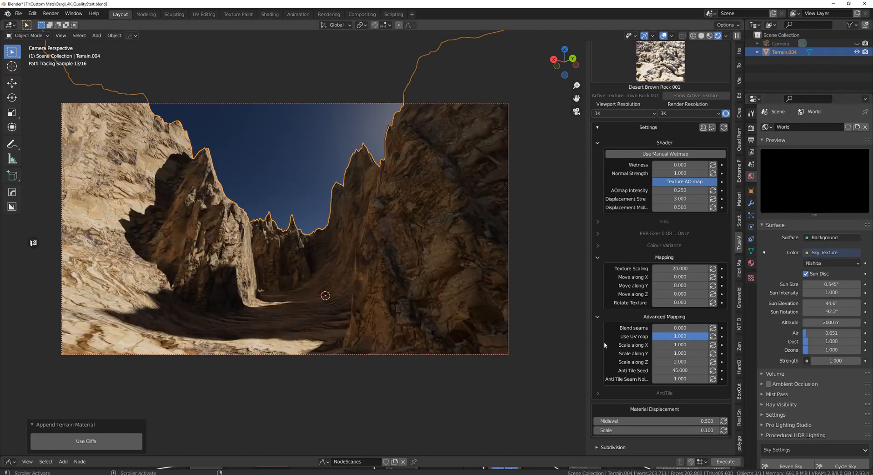
{"action": "left_click", "coordinate": [677, 269]}
{"action": "type", "text": "30"}
{"action": "key", "text": "Return"}
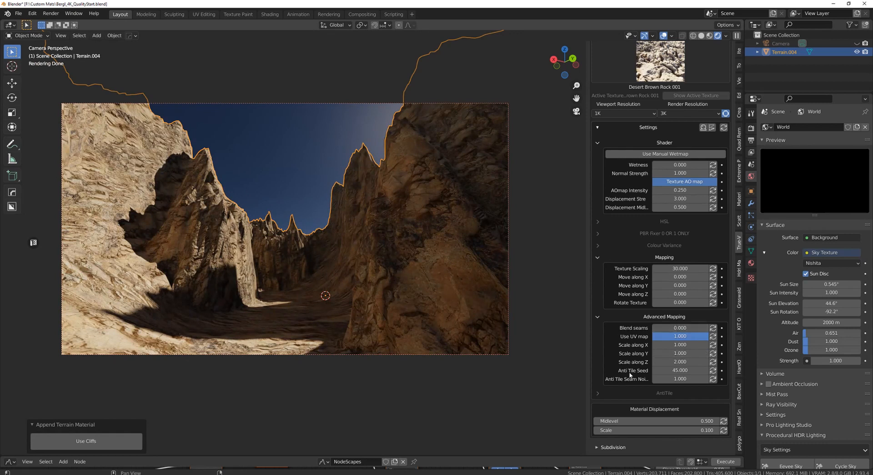
Step: Enable the Cliffs node, set its biome to Desert, and assign the Desert Brown Rock 006 texture
{"action": "scroll", "coordinate": [684, 263], "scroll_direction": "up", "scroll_amount": 5}
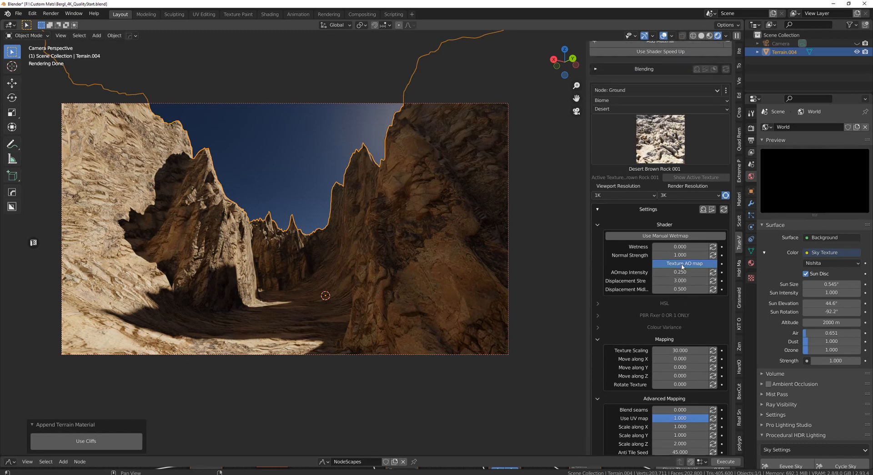
{"action": "scroll", "coordinate": [681, 301], "scroll_direction": "up", "scroll_amount": 1}
{"action": "left_click", "coordinate": [634, 131]}
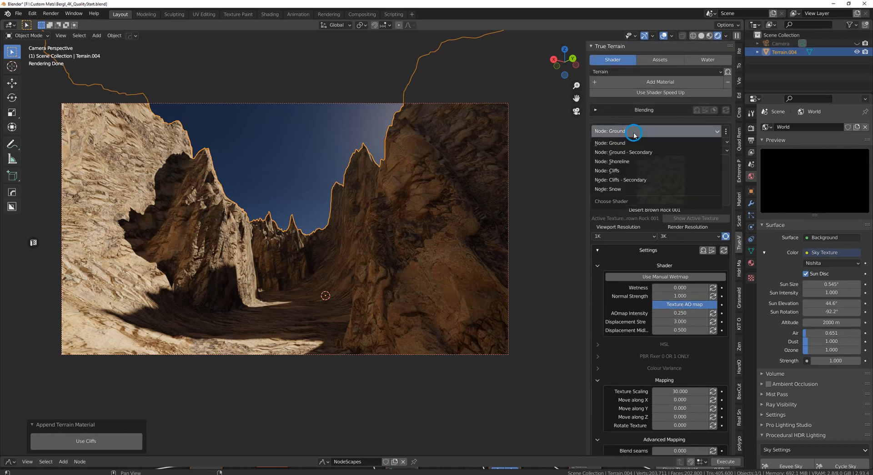
{"action": "left_click", "coordinate": [632, 171]}
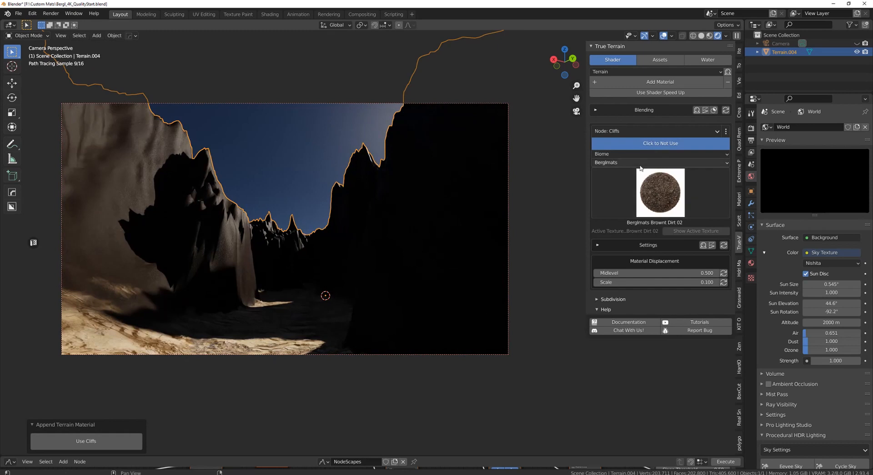
{"action": "left_click", "coordinate": [616, 162]}
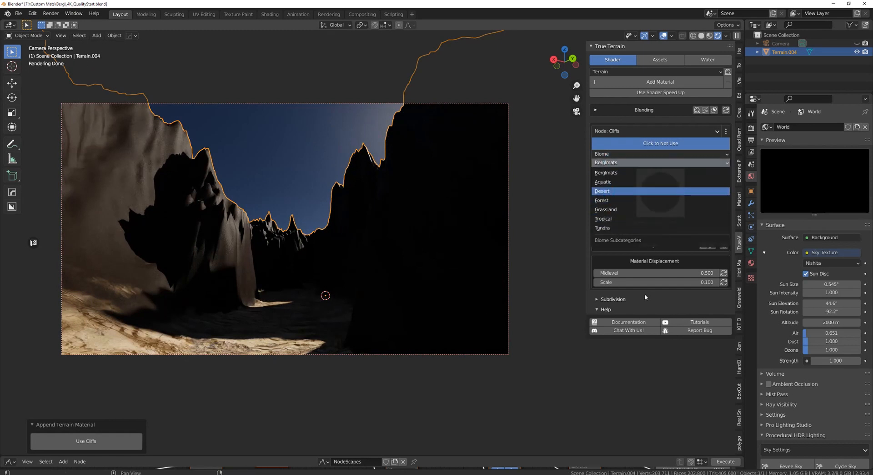
{"action": "key", "text": "Return"}
{"action": "left_click", "coordinate": [661, 192]}
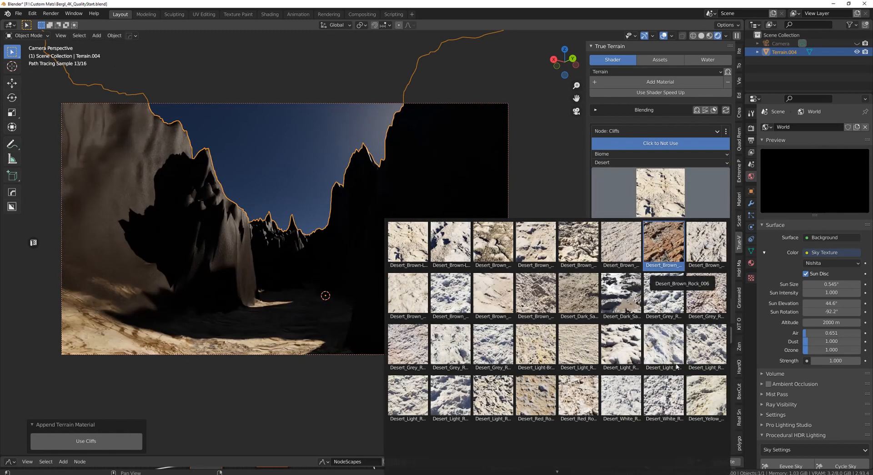
{"action": "key", "text": "Return"}
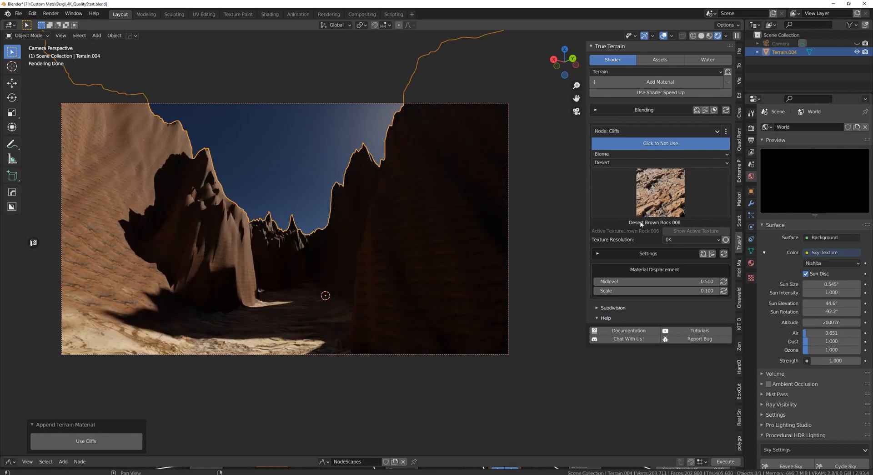
Step: Copy the Ground node's values to the Cliffs node within the same material, without copying textures
{"action": "left_click", "coordinate": [712, 133]}
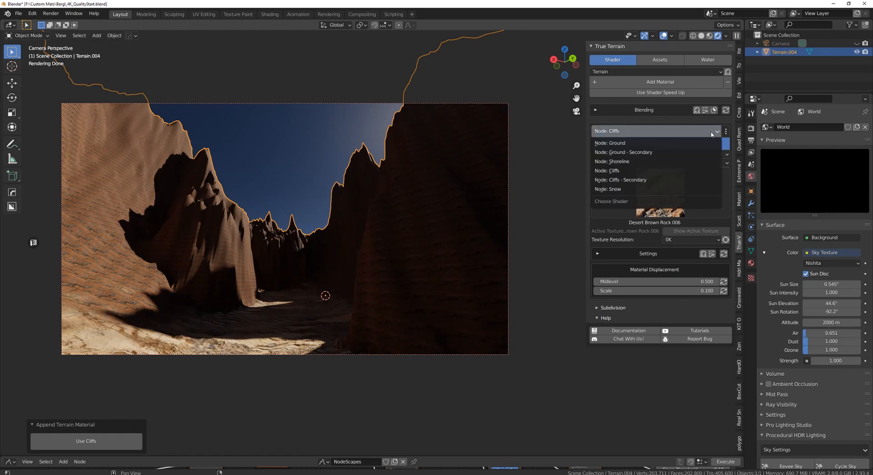
{"action": "left_click", "coordinate": [680, 144]}
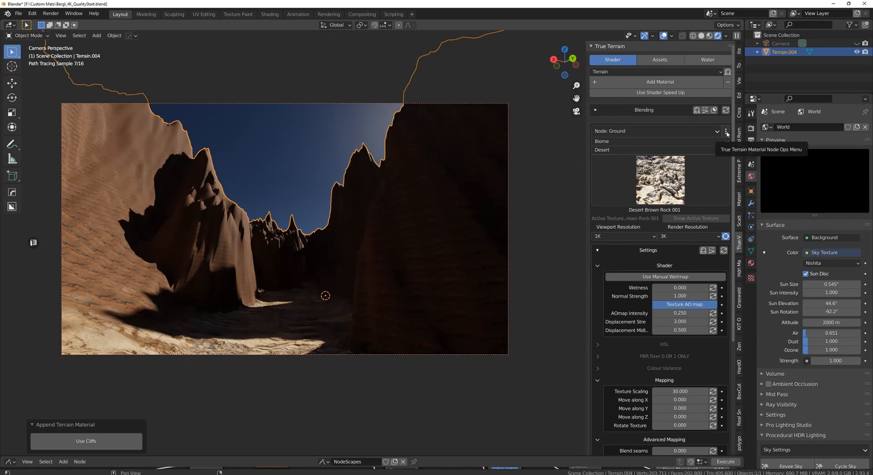
{"action": "left_click", "coordinate": [726, 132]}
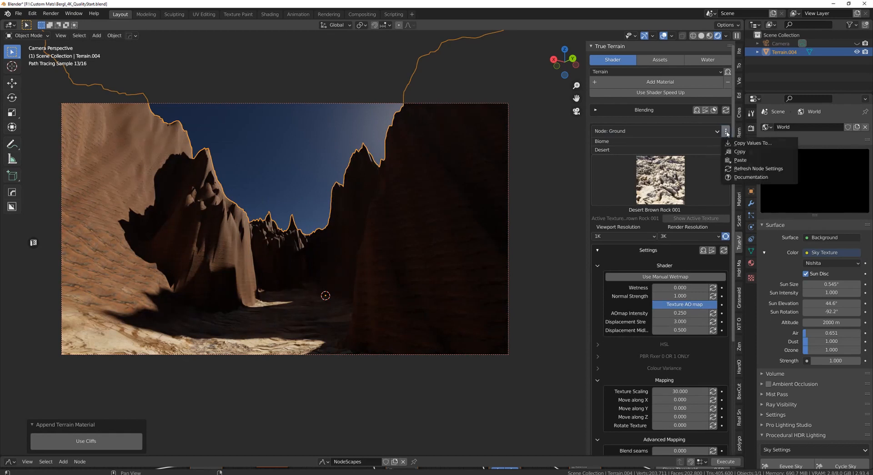
{"action": "left_click", "coordinate": [763, 143]}
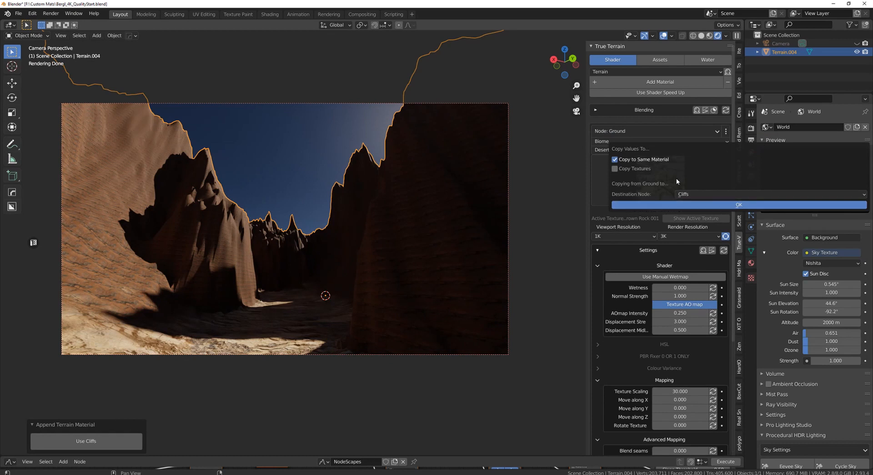
{"action": "left_click", "coordinate": [711, 205]}
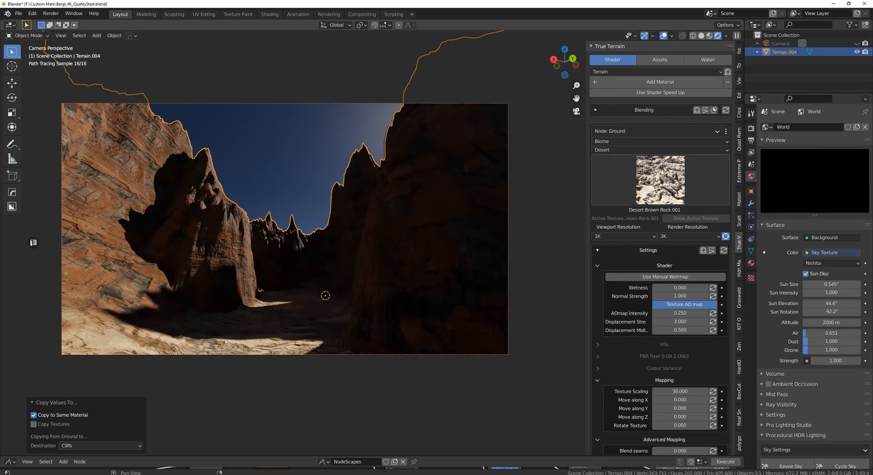
Step: Enable the resolution proxy for the Cliffs texture, with viewport resolution at 1K and render resolution at 4K
{"action": "left_click", "coordinate": [637, 131]}
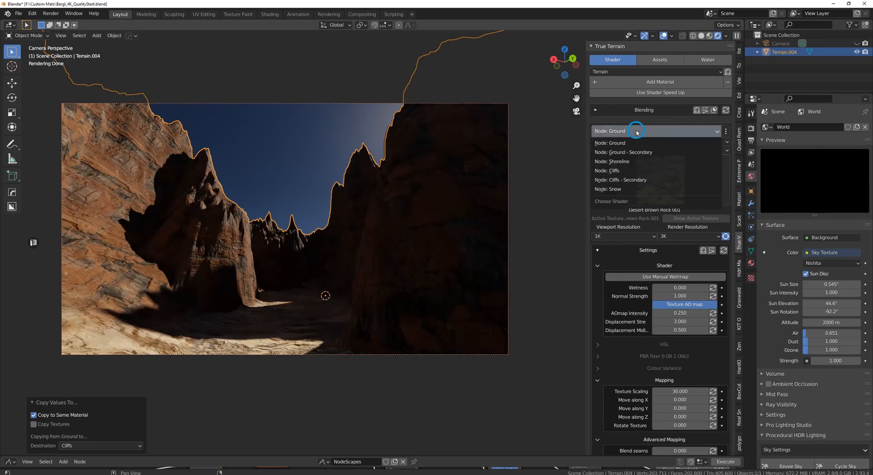
{"action": "left_click", "coordinate": [628, 171]}
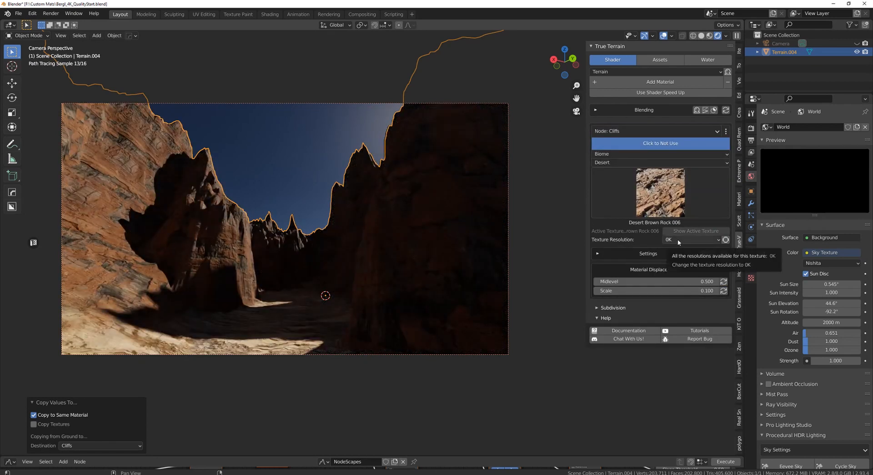
{"action": "left_click", "coordinate": [726, 241]}
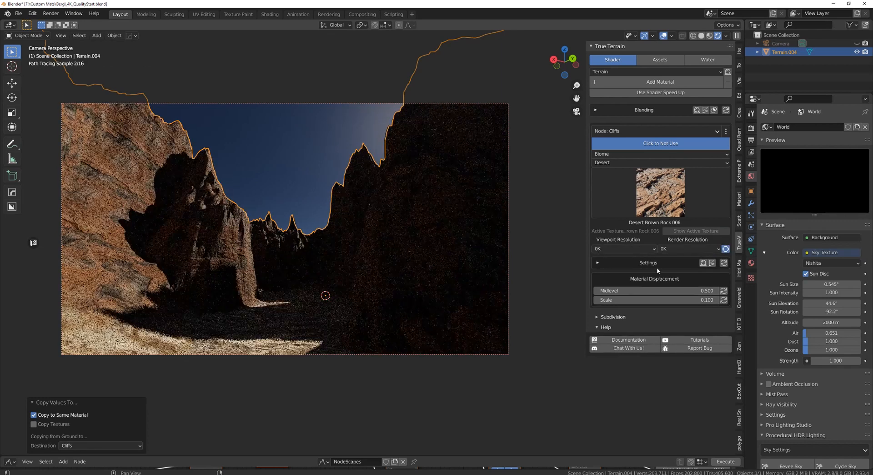
{"action": "left_click", "coordinate": [653, 249]}
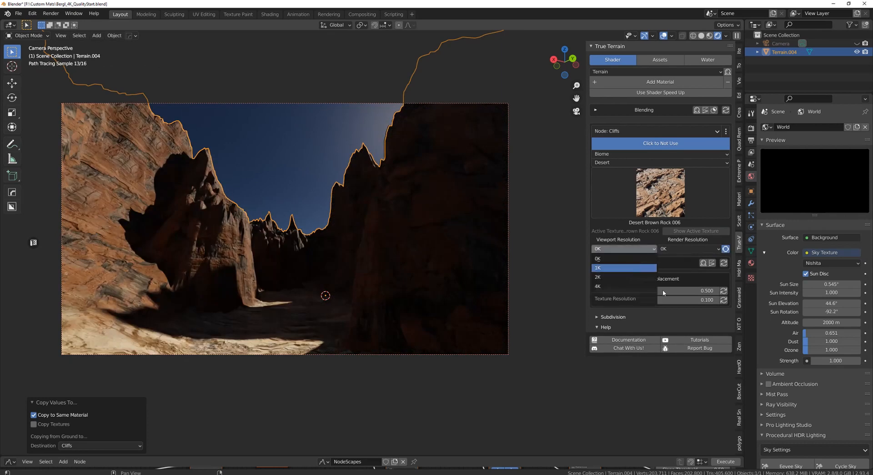
{"action": "left_click", "coordinate": [683, 248]}
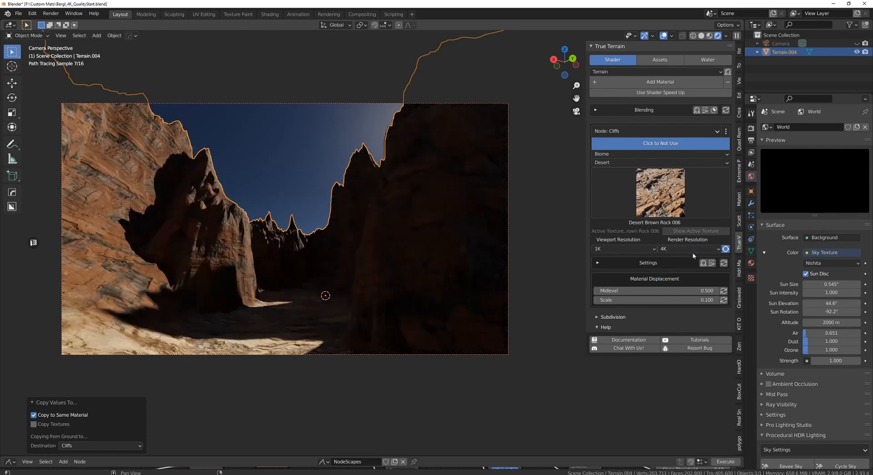
Step: Expand the Cliffs node's shader and mapping settings, and set its displacement strength to 5
{"action": "left_click", "coordinate": [598, 263]}
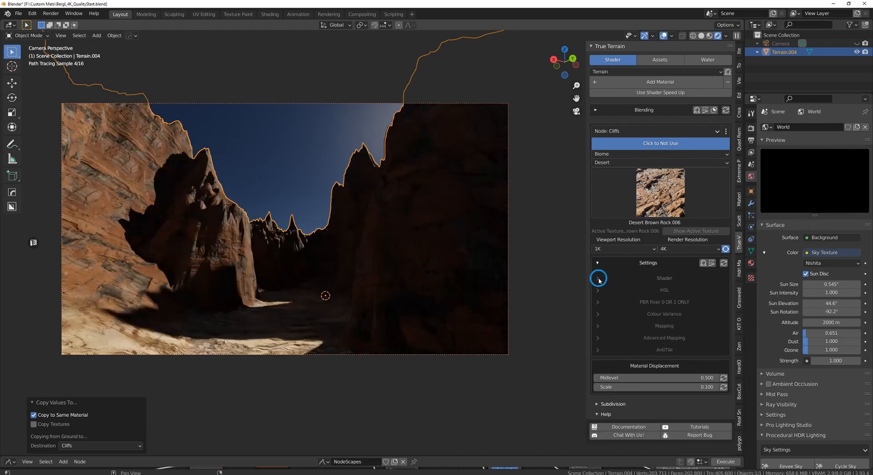
{"action": "left_click", "coordinate": [599, 278]}
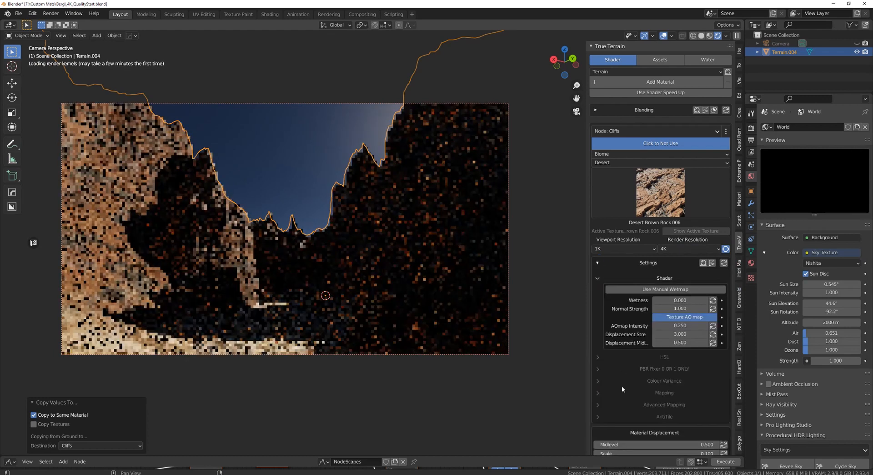
{"action": "left_click", "coordinate": [601, 405]}
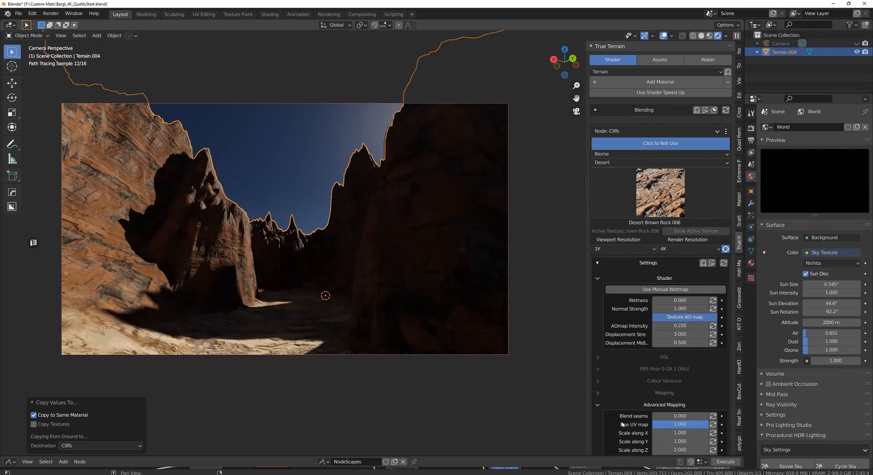
{"action": "left_click", "coordinate": [679, 392]}
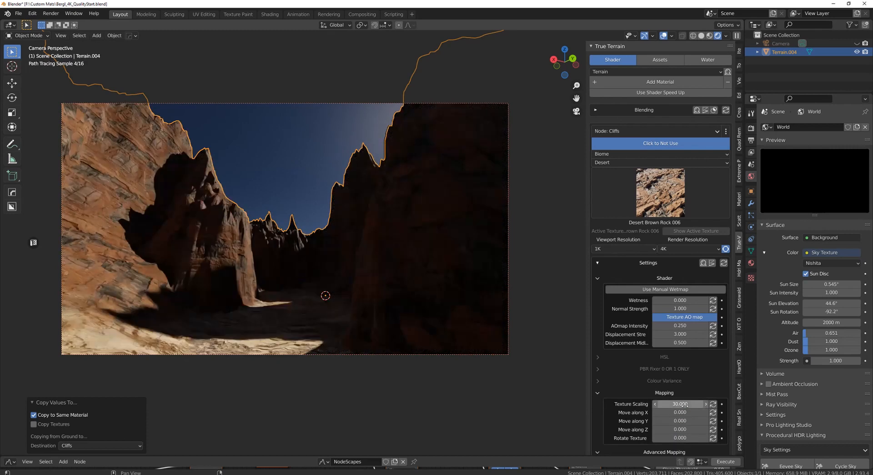
{"action": "left_click", "coordinate": [691, 335]}
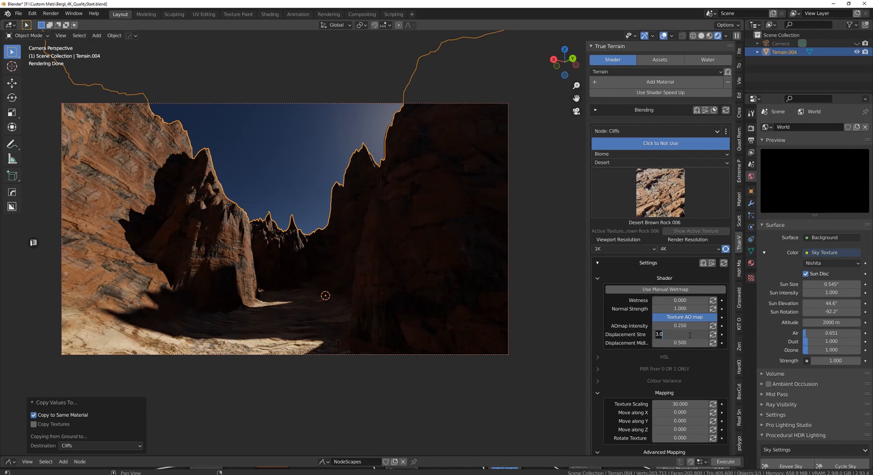
{"action": "type", "text": "5"}
{"action": "key", "text": "Return"}
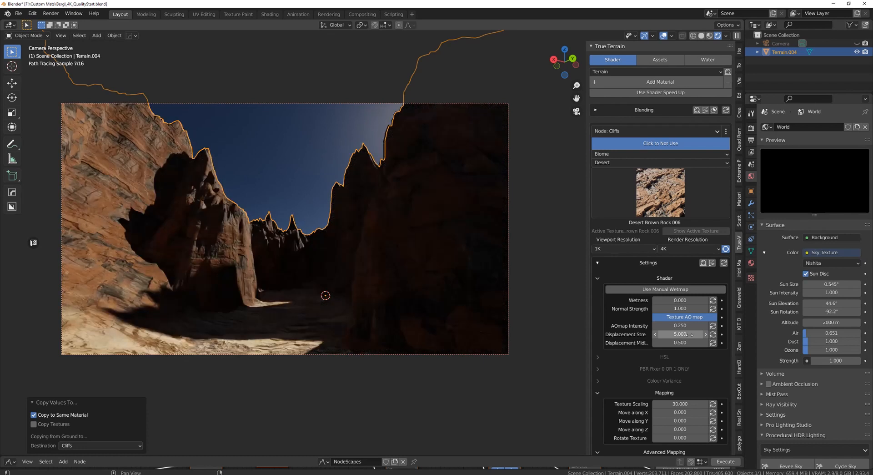
Step: Set the texture scaling of the Cliffs node to 10
{"action": "left_click", "coordinate": [681, 404]}
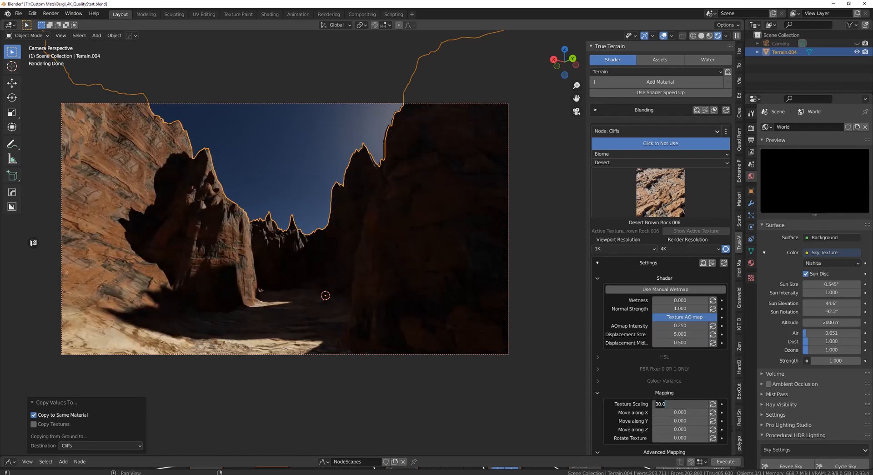
{"action": "type", "text": "10"}
{"action": "key", "text": "Return"}
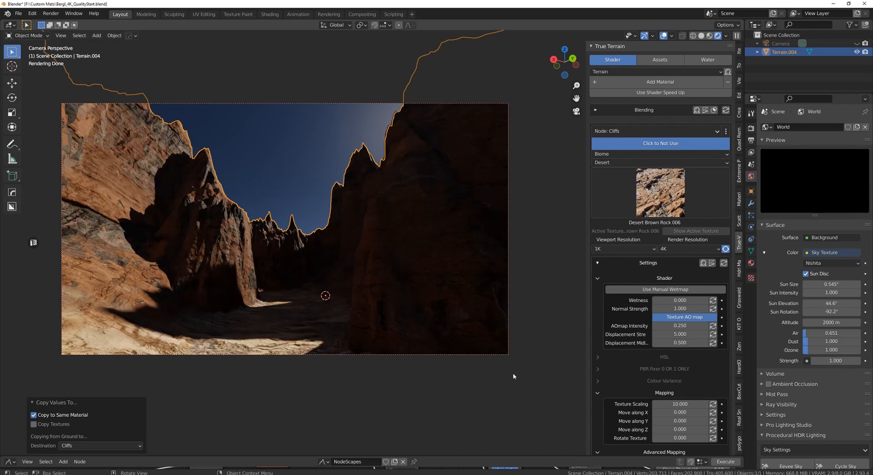
Step: Try a Cliffs texture scaling of 5, then return it to 10
{"action": "left_click", "coordinate": [687, 404]}
{"action": "type", "text": "5"}
{"action": "key", "text": "Return"}
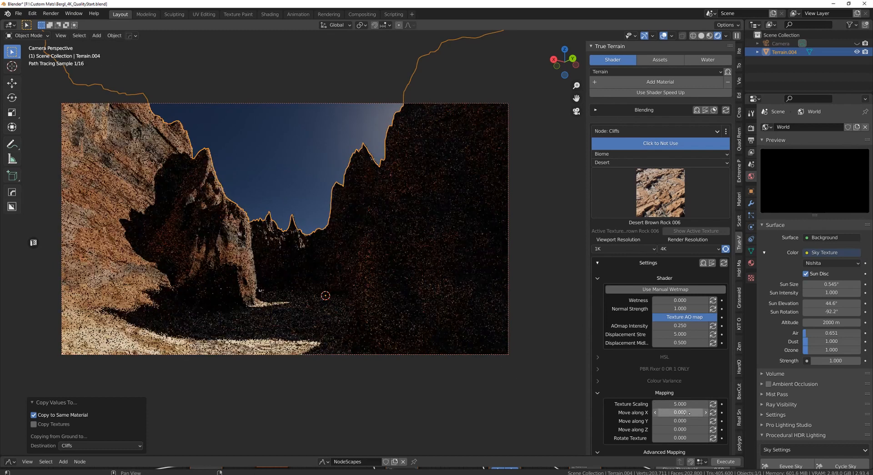
{"action": "left_click", "coordinate": [680, 404]}
{"action": "type", "text": "10"}
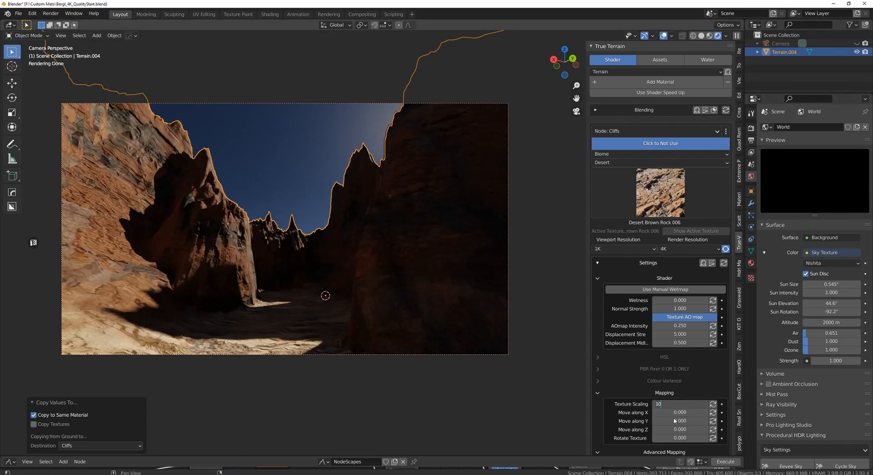
{"action": "key", "text": "Return"}
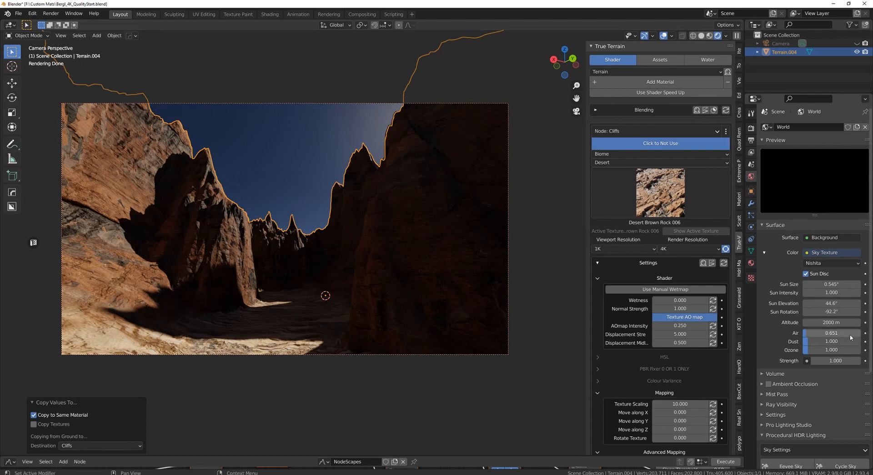
Step: Adjust the sky's sun to a size of 4.14°, an elevation of 59.8° and a rotation of 1033°
{"action": "mouse_move", "coordinate": [832, 312]}
{"action": "left_mouse_down"}
{"action": "mouse_move", "coordinate": [866, 311]}
{"action": "mouse_move", "coordinate": [834, 312]}
{"action": "mouse_move", "coordinate": [842, 311]}
{"action": "left_mouse_up"}
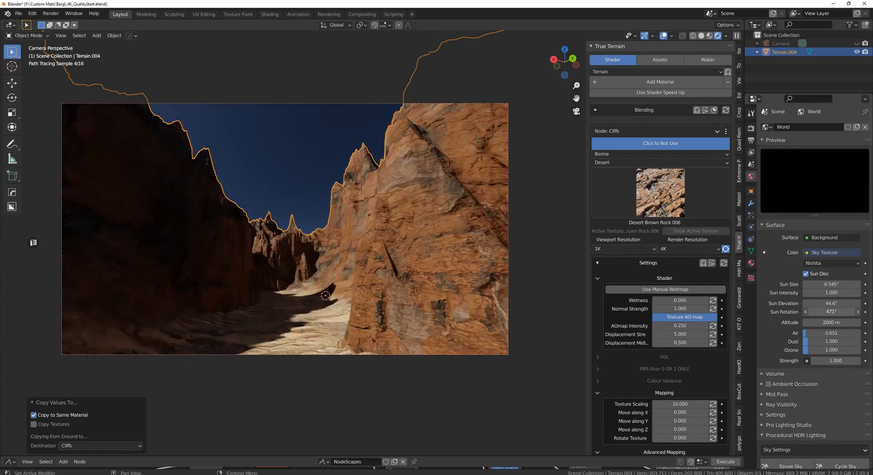
{"action": "mouse_move", "coordinate": [835, 284]}
{"action": "left_mouse_down"}
{"action": "mouse_move", "coordinate": [846, 285]}
{"action": "mouse_move", "coordinate": [844, 310]}
{"action": "mouse_move", "coordinate": [872, 310]}
{"action": "left_mouse_up"}
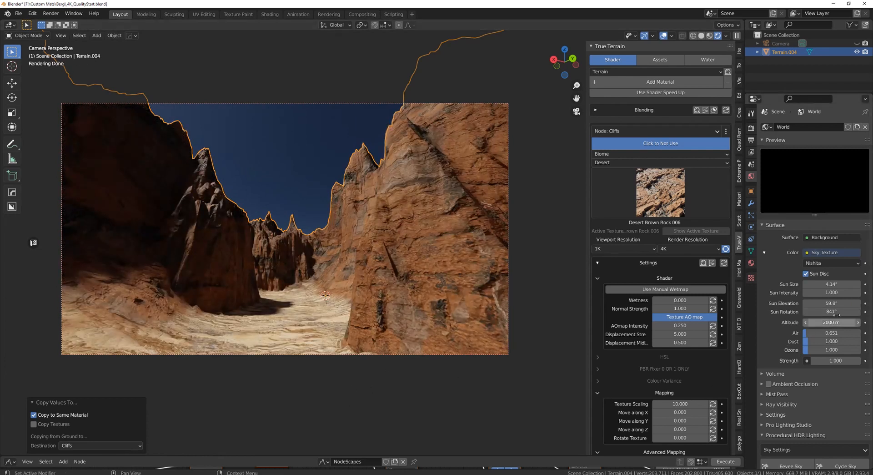
{"action": "mouse_move", "coordinate": [831, 312]}
{"action": "left_mouse_down"}
{"action": "mouse_move", "coordinate": [858, 311]}
{"action": "mouse_move", "coordinate": [815, 311]}
{"action": "left_mouse_up"}
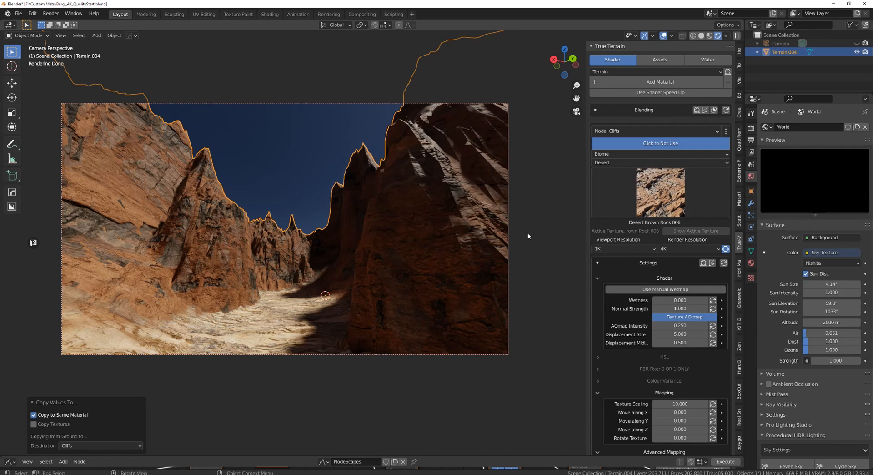
Step: Preview the blending mask, expand the Blending settings and set the Ground-Cliff coverage to 0.2
{"action": "left_click", "coordinate": [714, 111]}
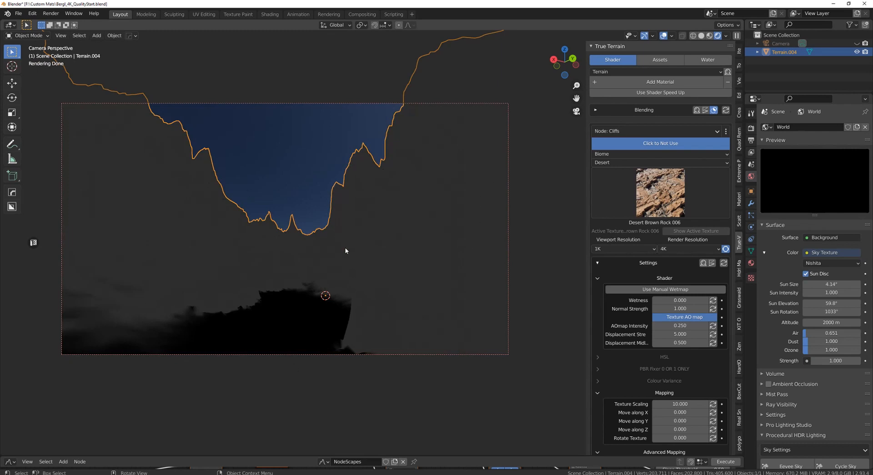
{"action": "left_click", "coordinate": [596, 111]}
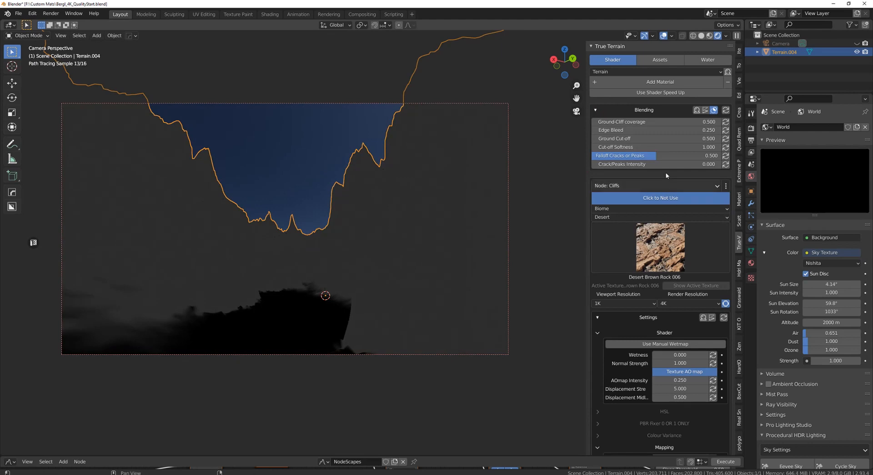
{"action": "double_click", "coordinate": [660, 121]}
{"action": "type", "text": "0.2"}
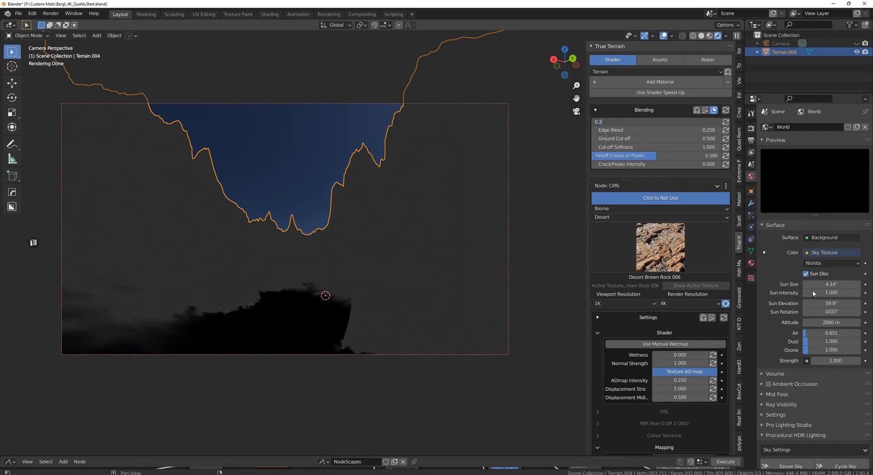
{"action": "key", "text": "Return"}
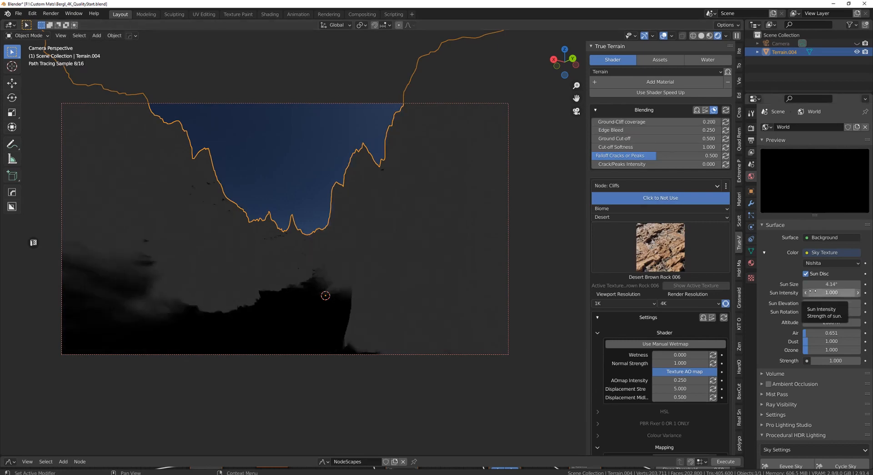
Step: Try a blending Ground Cut-off of 0.7, then set it to 0.78
{"action": "left_click", "coordinate": [655, 139]}
{"action": "type", "text": "0.7"}
{"action": "key", "text": "Return"}
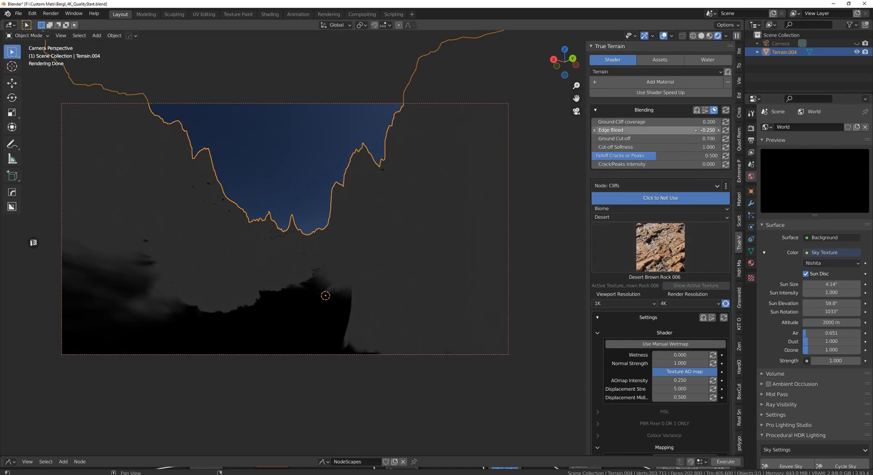
{"action": "left_click_drag", "start_coordinate": [679, 139], "coordinate": [703, 139]}
{"action": "left_click", "coordinate": [687, 138]}
{"action": "type", "text": "0.78"}
{"action": "key", "text": "Return"}
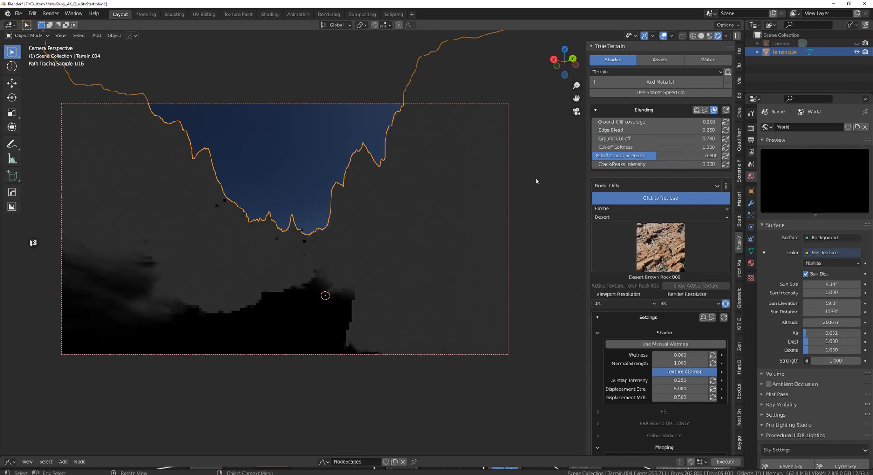
Step: Set the Ground-Cliff coverage to 0.1 and turn off the blending mask preview
{"action": "left_click", "coordinate": [653, 123]}
{"action": "type", "text": "0.1"}
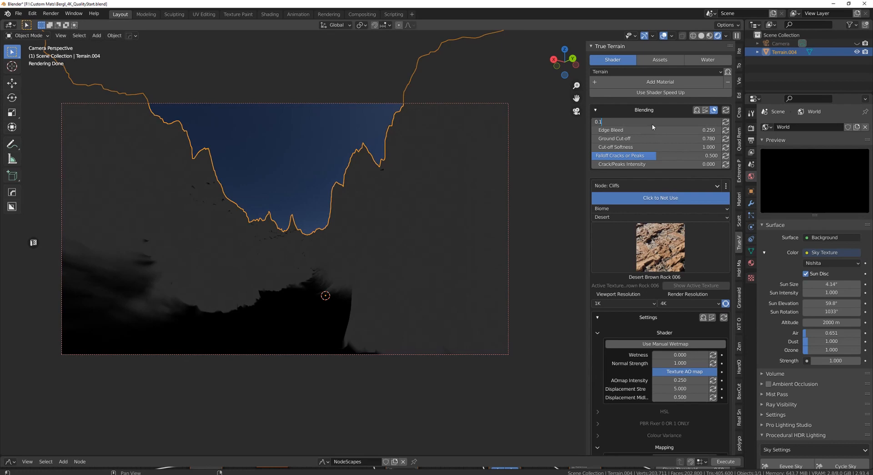
{"action": "key", "text": "Return"}
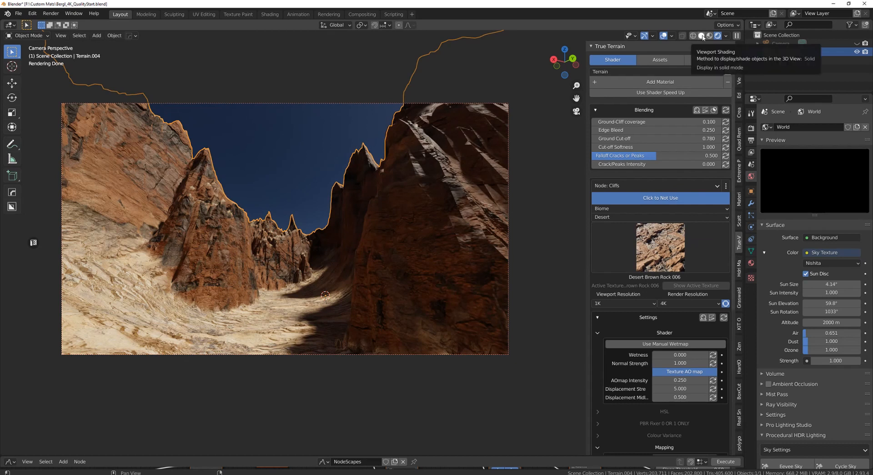
Step: Add a Subdivision Surface modifier to the terrain through True Terrain's subdivision settings
{"action": "scroll", "coordinate": [648, 346], "scroll_direction": "down", "scroll_amount": 8}
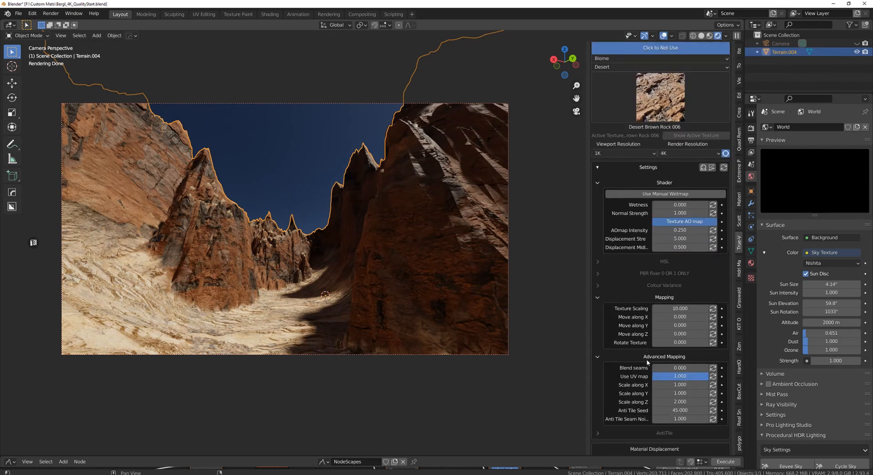
{"action": "scroll", "coordinate": [649, 362], "scroll_direction": "down", "scroll_amount": 1}
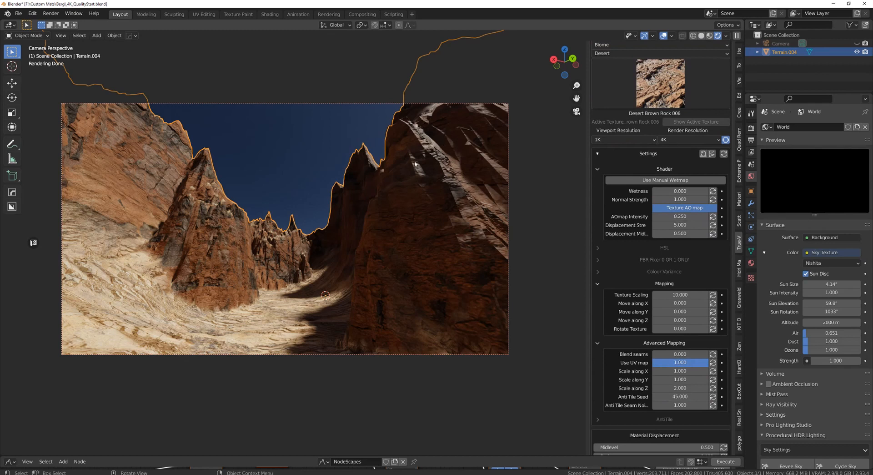
{"action": "scroll", "coordinate": [436, 257], "scroll_direction": "down", "scroll_amount": 4}
{"action": "scroll", "coordinate": [400, 249], "scroll_direction": "up", "scroll_amount": 1}
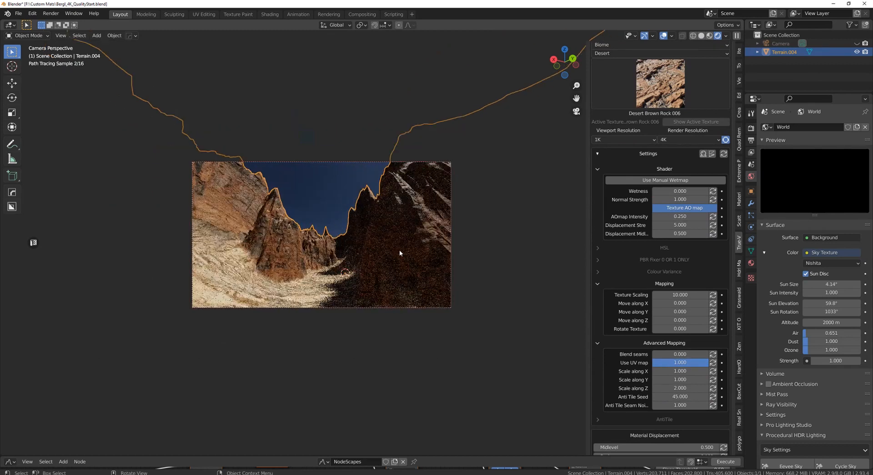
{"action": "scroll", "coordinate": [653, 410], "scroll_direction": "down", "scroll_amount": 4}
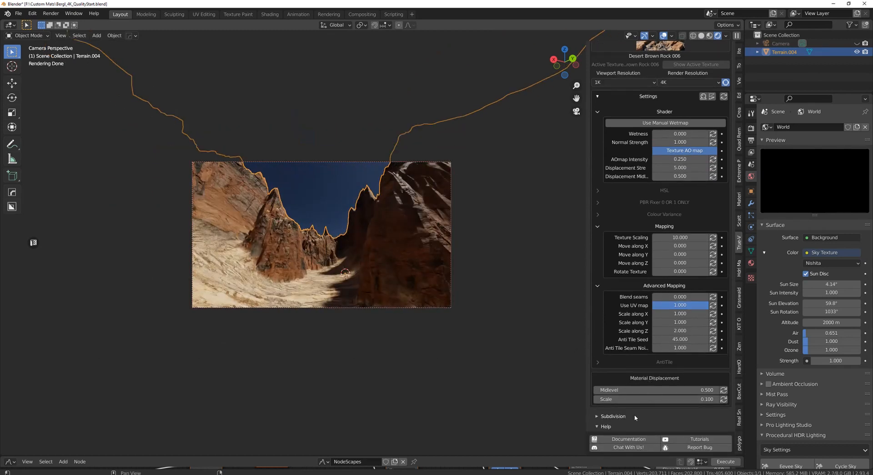
{"action": "left_click", "coordinate": [637, 416]}
{"action": "scroll", "coordinate": [656, 416], "scroll_direction": "down", "scroll_amount": 2}
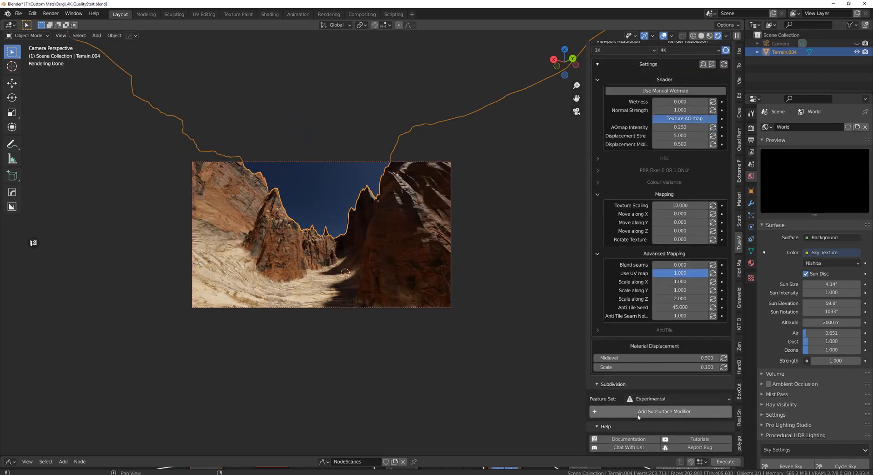
{"action": "left_click", "coordinate": [638, 415]}
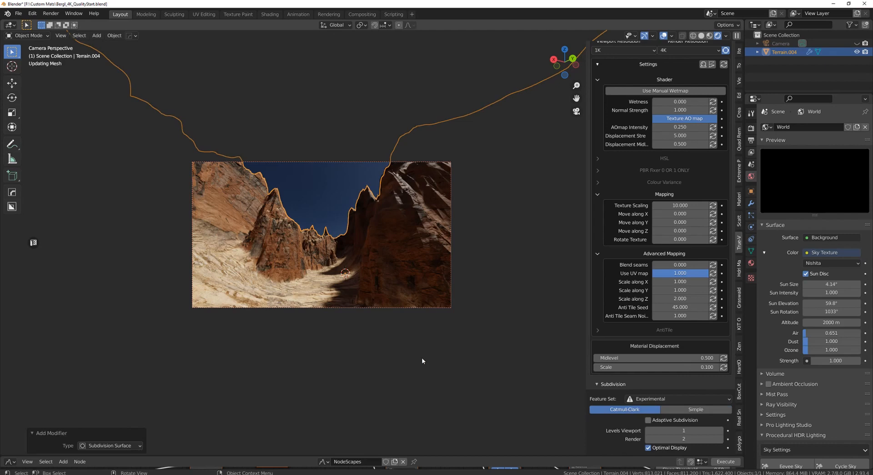
Step: Switch from the Cliffs node to the Ground node and enable Adaptive Subdivision for the terrain
{"action": "scroll", "coordinate": [416, 212], "scroll_direction": "up", "scroll_amount": 5}
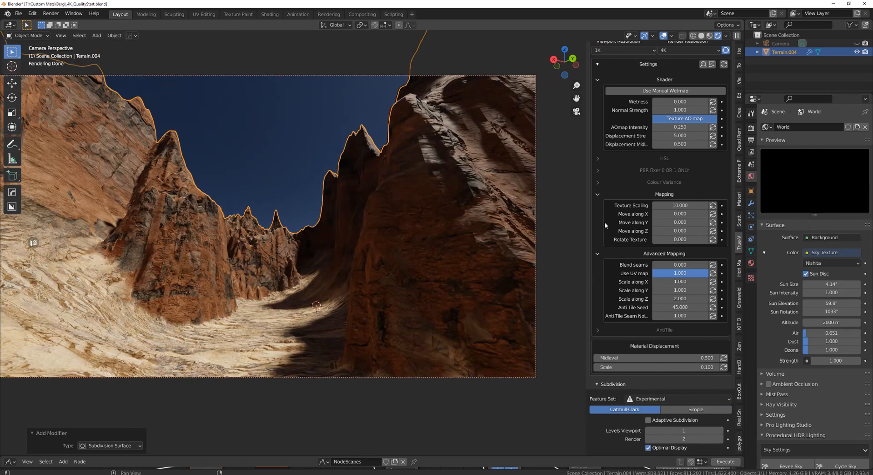
{"action": "scroll", "coordinate": [623, 221], "scroll_direction": "up", "scroll_amount": 6}
{"action": "scroll", "coordinate": [626, 121], "scroll_direction": "up", "scroll_amount": 2}
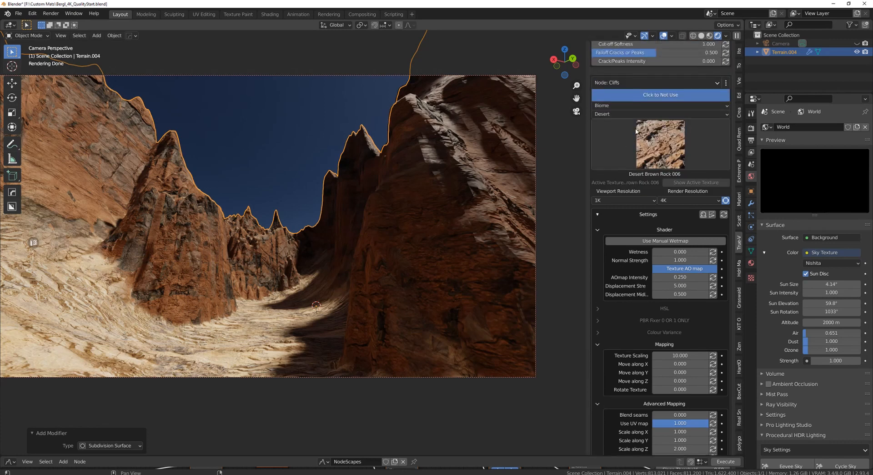
{"action": "left_click", "coordinate": [624, 96]}
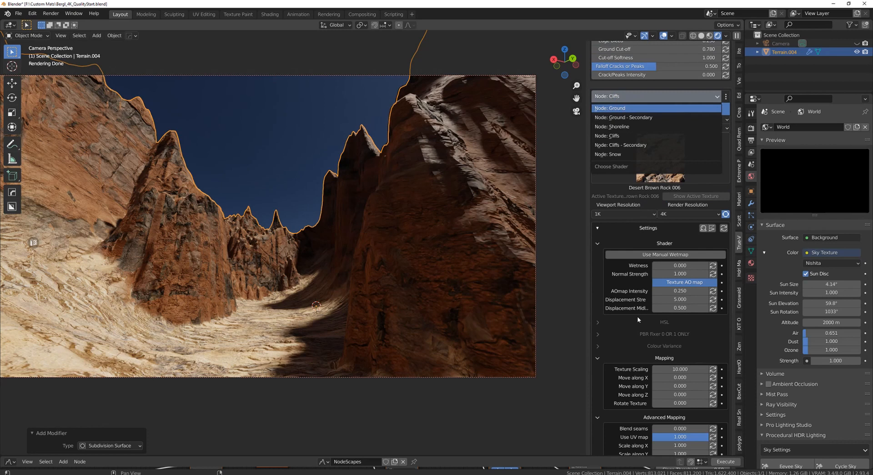
{"action": "scroll", "coordinate": [640, 320], "scroll_direction": "down", "scroll_amount": 8}
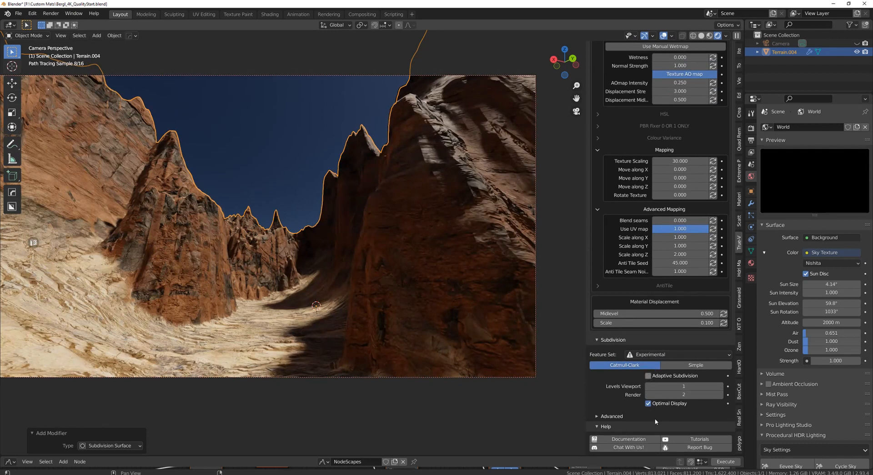
{"action": "left_click", "coordinate": [648, 376]}
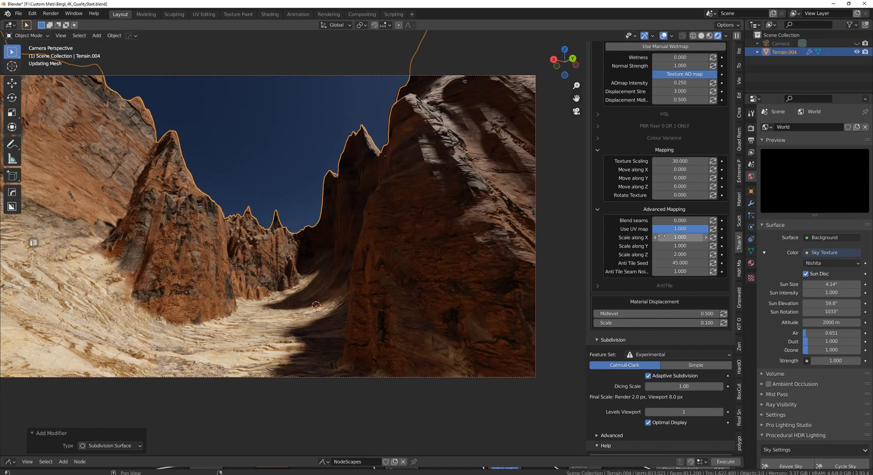
Step: Set the displacement strength of the Ground node to 5
{"action": "scroll", "coordinate": [649, 253], "scroll_direction": "up", "scroll_amount": 8}
{"action": "left_click", "coordinate": [680, 241]}
{"action": "type", "text": "3.0"}
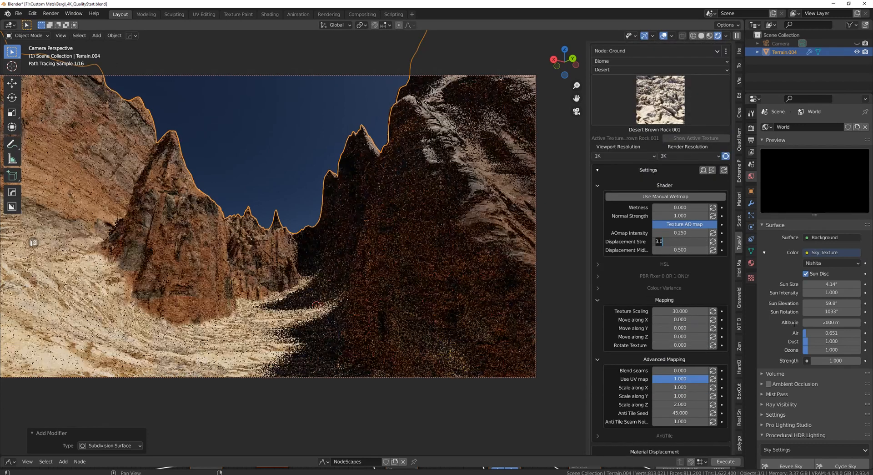
{"action": "type", "text": "5"}
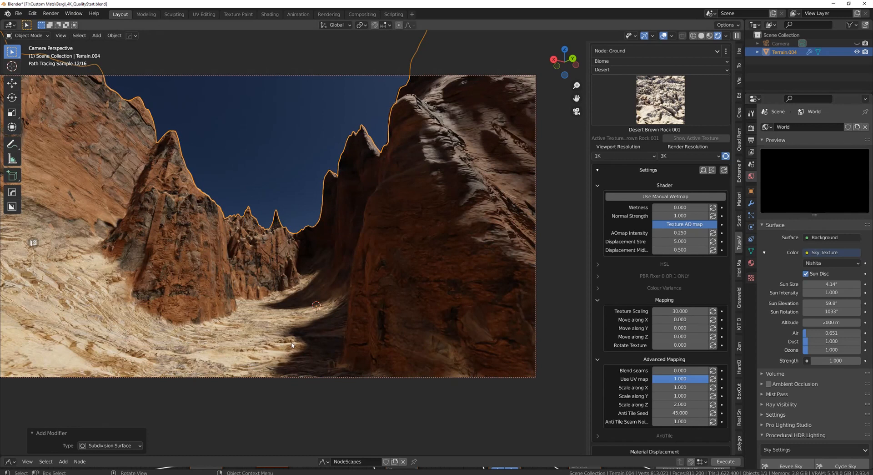
Step: Switch from the Ground node to the Cliffs node and set its displacement strength to 5
{"action": "scroll", "coordinate": [633, 164], "scroll_direction": "up", "scroll_amount": 4}
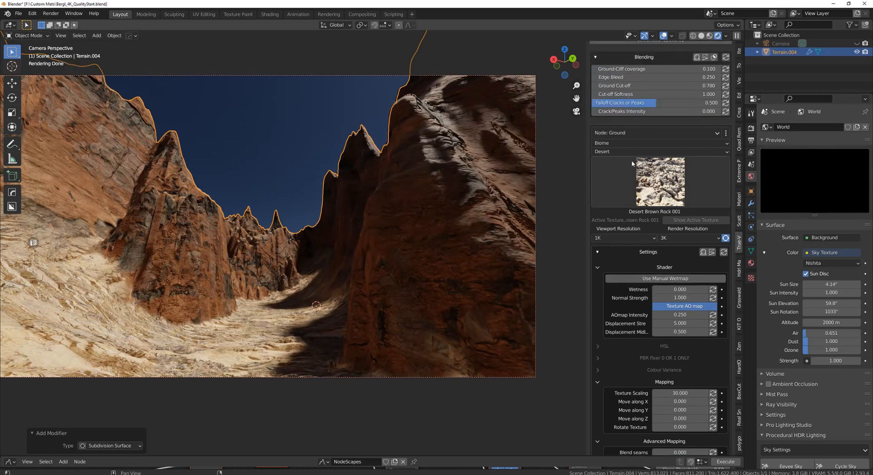
{"action": "left_click", "coordinate": [628, 132]}
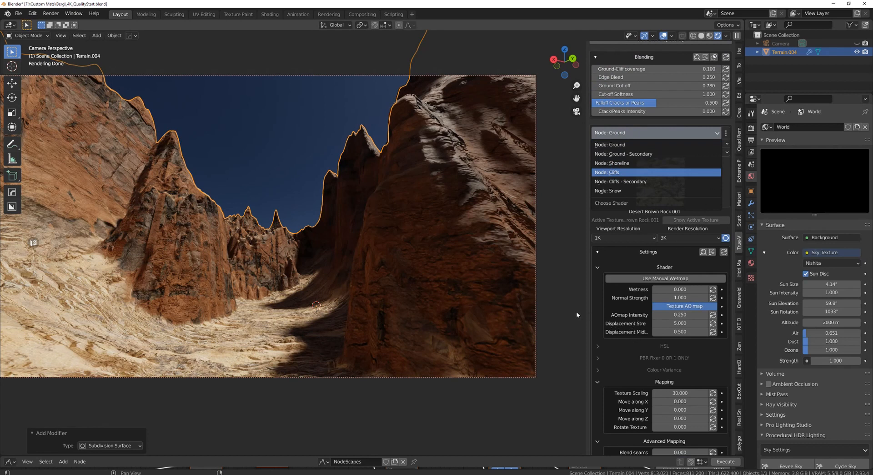
{"action": "key", "text": "Return"}
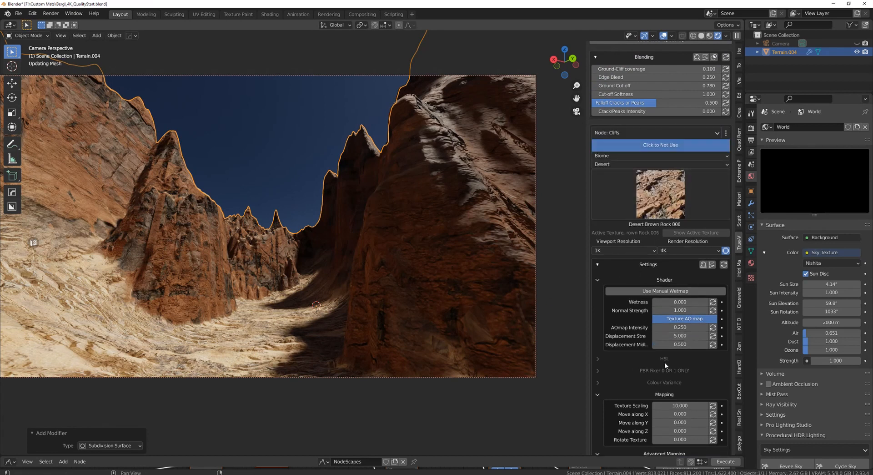
{"action": "left_click", "coordinate": [680, 335]}
{"action": "type", "text": "5.0"}
{"action": "key", "text": "Return"}
Step: Try a texture scaling of 3 on the Cliffs node
{"action": "left_click", "coordinate": [680, 406]}
{"action": "type", "text": "10.0"}
{"action": "key", "text": "ctrl+a"}
{"action": "type", "text": "3"}
{"action": "key", "text": "Return"}
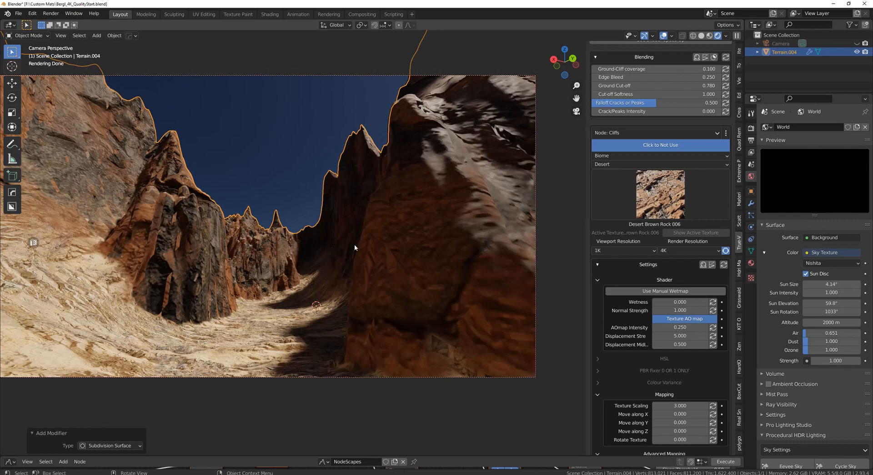
Step: Set the texture scaling of the Cliffs node to 8
{"action": "left_click", "coordinate": [680, 405]}
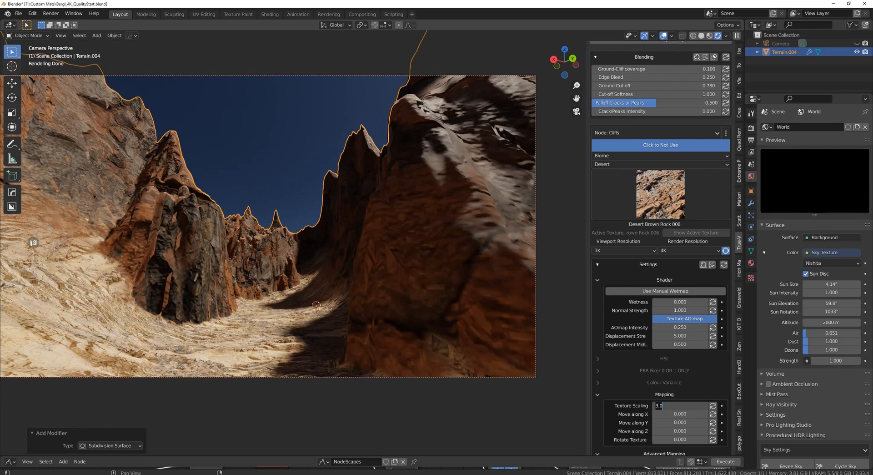
{"action": "type", "text": "8"}
{"action": "key", "text": "Return"}
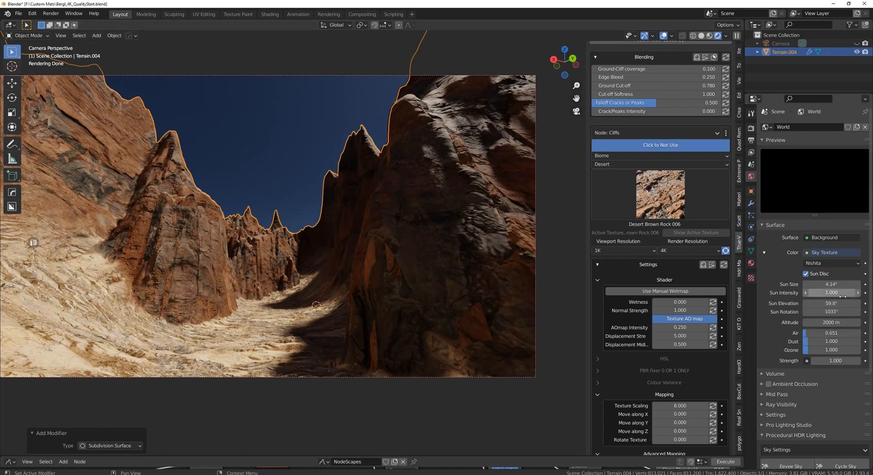
Step: Reposition the sun in the Nishita sky with a rotation of about -461° and an elevation of about 39.9°
{"action": "left_click", "coordinate": [832, 311]}
{"action": "type", "text": "0"}
{"action": "key", "text": "Return"}
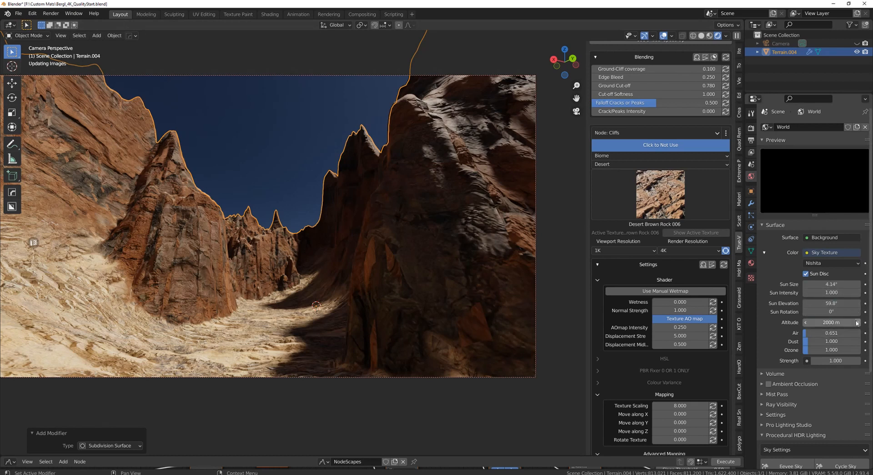
{"action": "left_click_drag", "start_coordinate": [848, 314], "coordinate": [769, 313]}
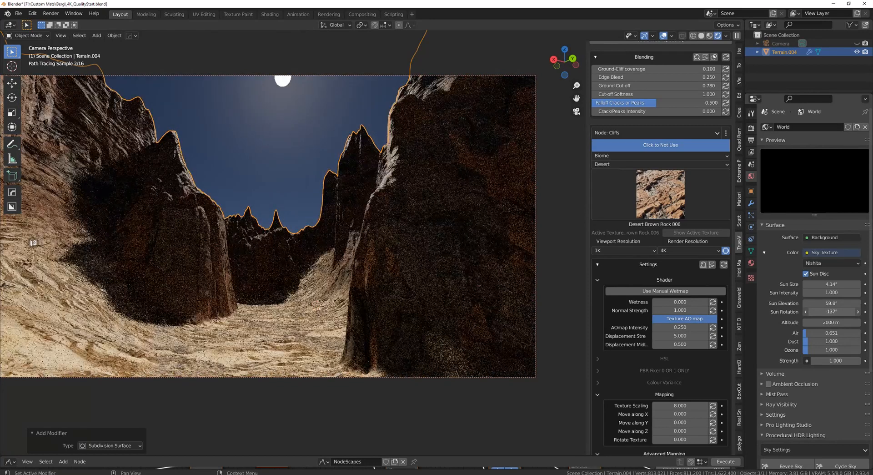
{"action": "left_click_drag", "start_coordinate": [769, 313], "coordinate": [696, 313]}
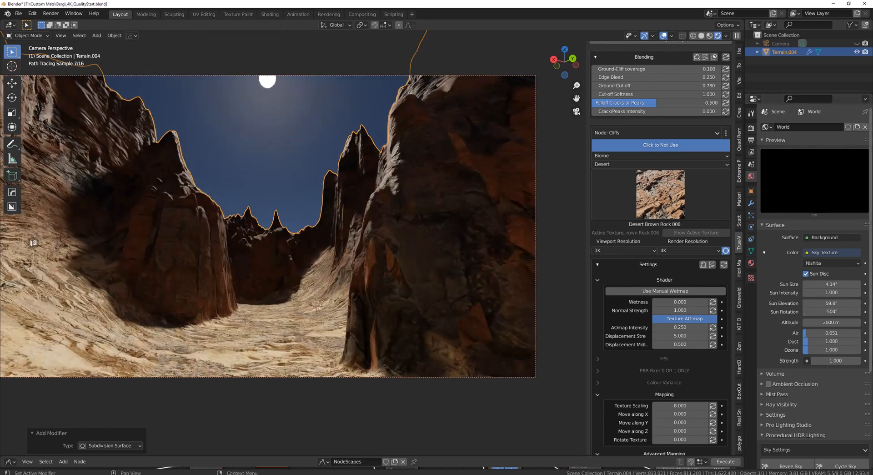
{"action": "left_click_drag", "start_coordinate": [837, 304], "coordinate": [791, 303]}
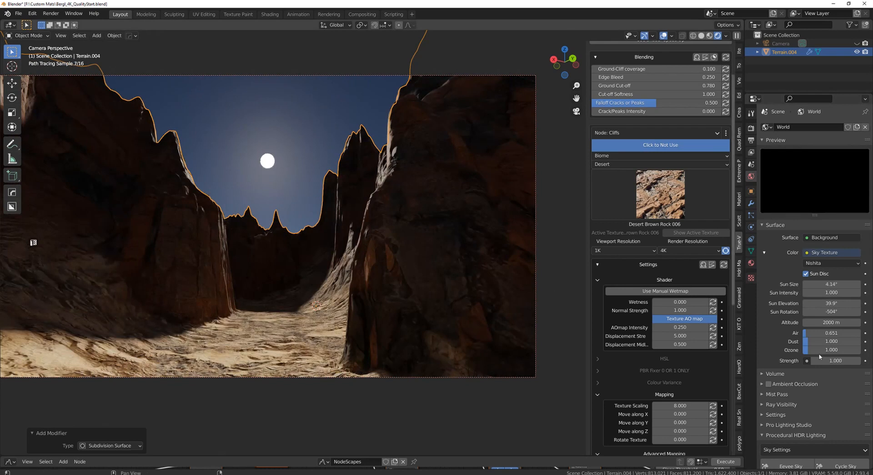
{"action": "left_click_drag", "start_coordinate": [832, 311], "coordinate": [845, 311]}
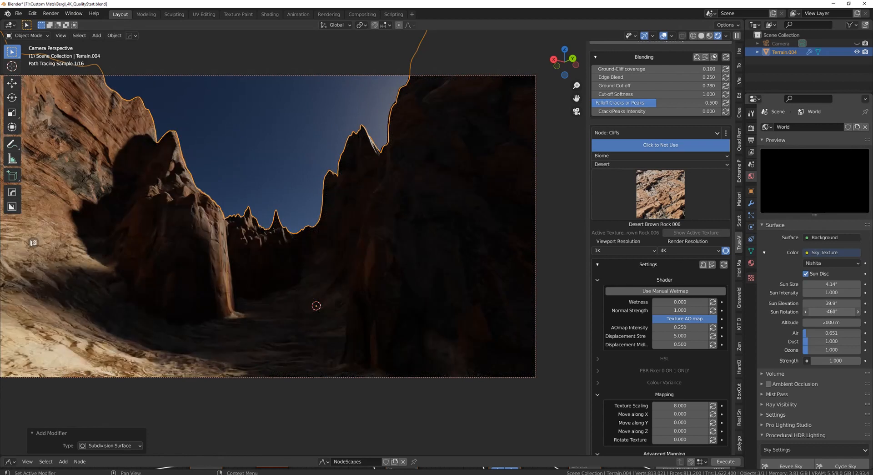
{"action": "left_click_drag", "start_coordinate": [845, 311], "coordinate": [842, 312]}
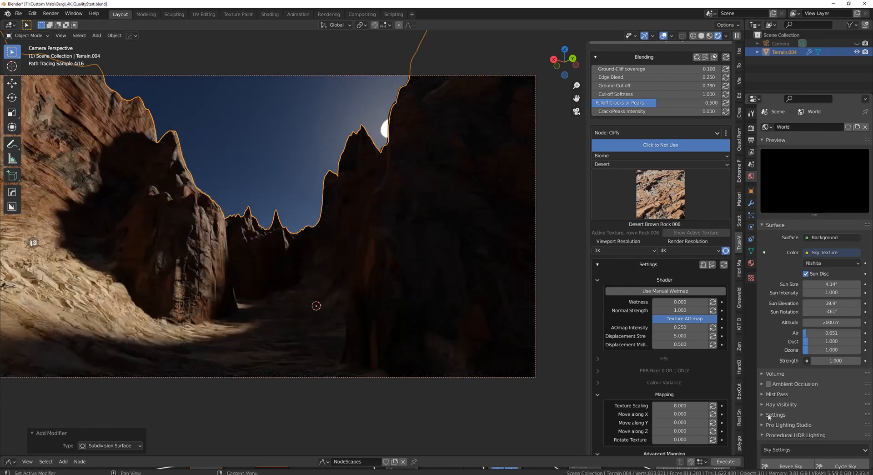
Step: Adjust the sky to about 5.244 air, 8.035 dust and 0.884 ozone, with a background strength of 2.3
{"action": "left_click_drag", "start_coordinate": [818, 347], "coordinate": [850, 341]}
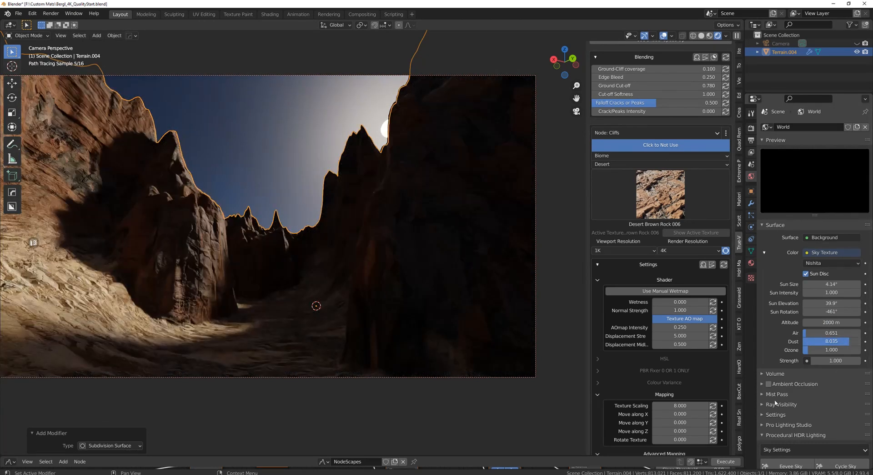
{"action": "mouse_move", "coordinate": [818, 350]}
{"action": "left_mouse_down"}
{"action": "mouse_move", "coordinate": [845, 350]}
{"action": "mouse_move", "coordinate": [809, 349]}
{"action": "mouse_move", "coordinate": [814, 333]}
{"action": "mouse_move", "coordinate": [832, 333]}
{"action": "left_mouse_up"}
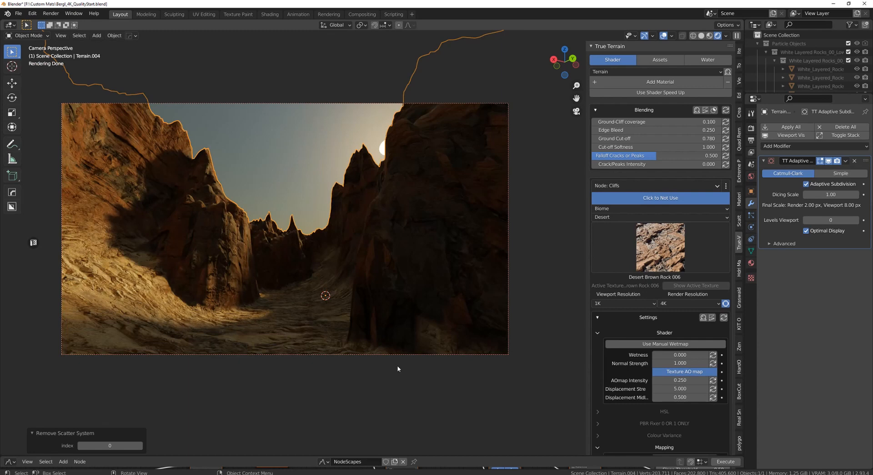
{"action": "left_click", "coordinate": [752, 177]}
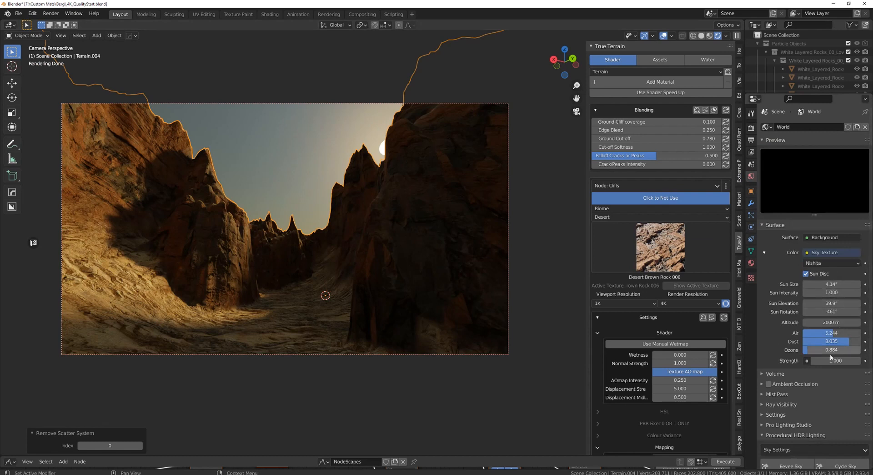
{"action": "left_click_drag", "start_coordinate": [830, 361], "coordinate": [866, 361]}
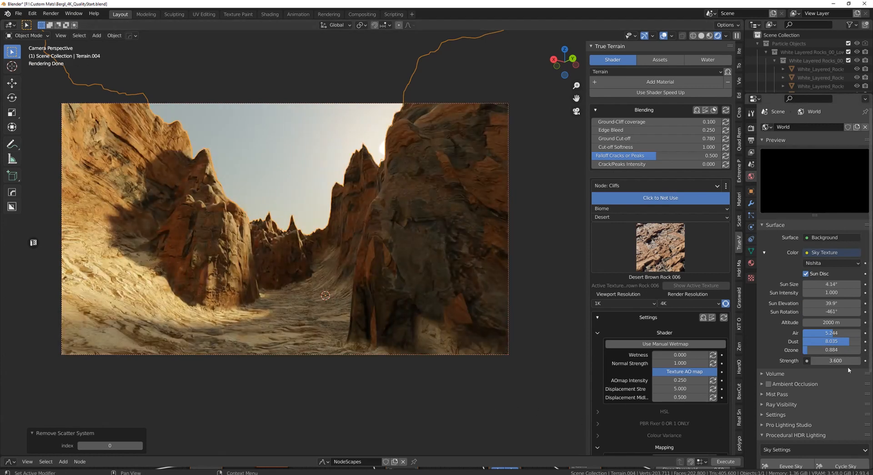
{"action": "left_click", "coordinate": [814, 360]}
{"action": "left_click_drag", "start_coordinate": [836, 361], "coordinate": [830, 361]}
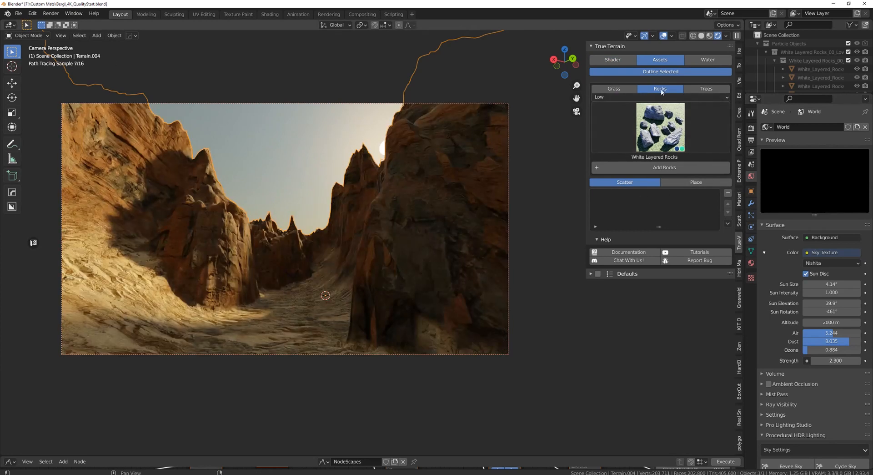
Step: Scatter the low-quality Desert rocks Jagged asset on the terrain and assign the Group vertex group as its density map
{"action": "left_click", "coordinate": [661, 128]}
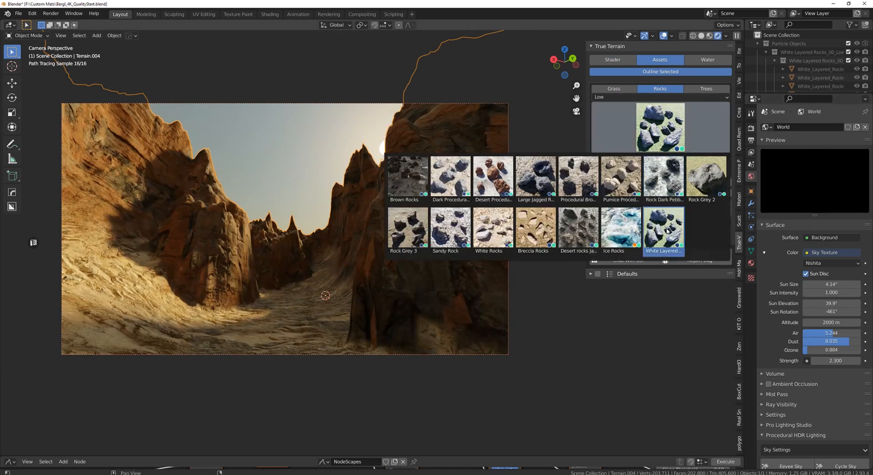
{"action": "left_click", "coordinate": [581, 231]}
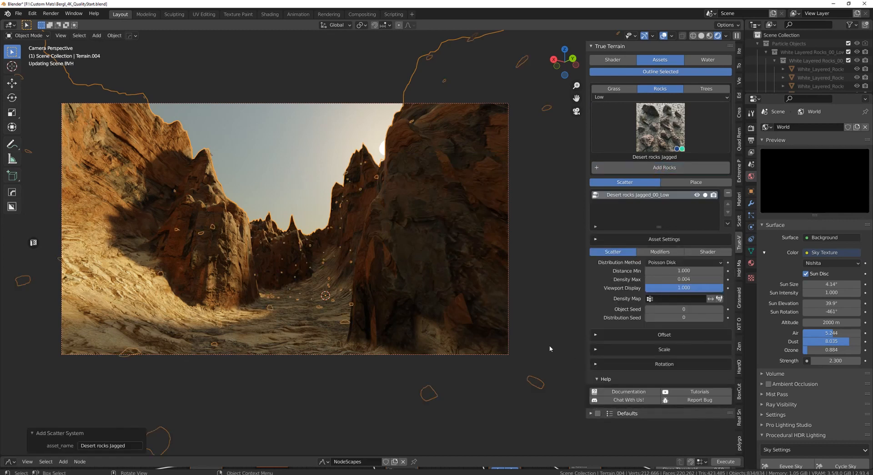
{"action": "left_click", "coordinate": [752, 204]}
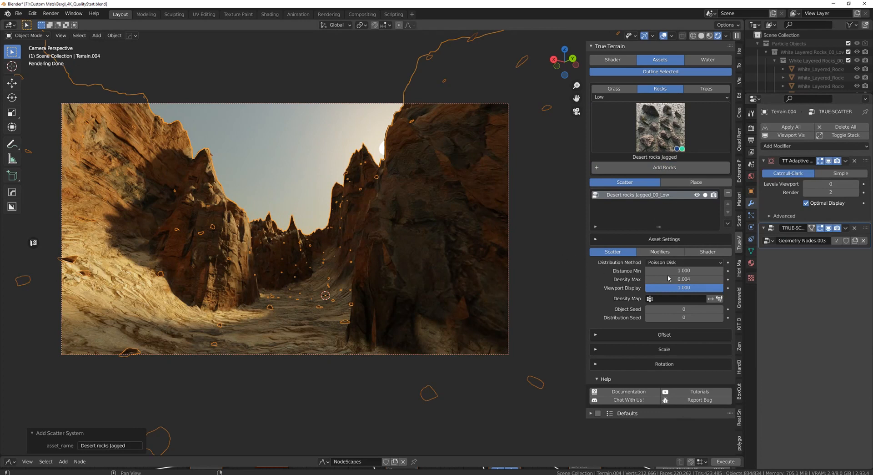
{"action": "left_click", "coordinate": [674, 299]}
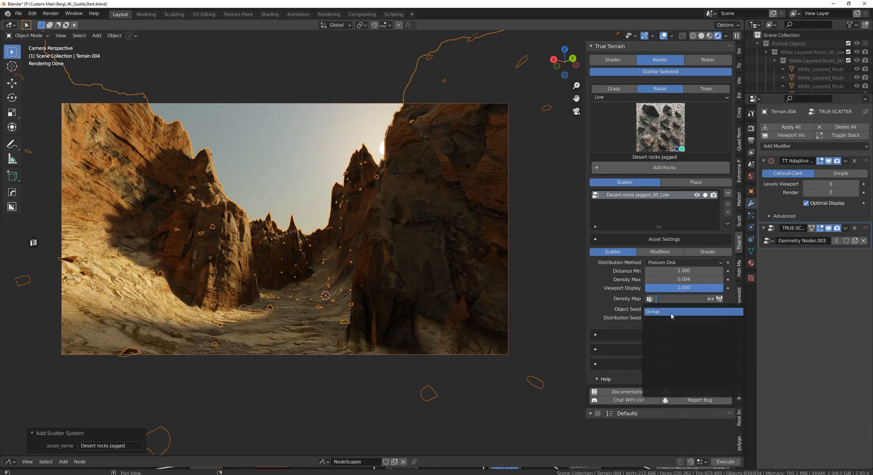
{"action": "left_click", "coordinate": [671, 312]}
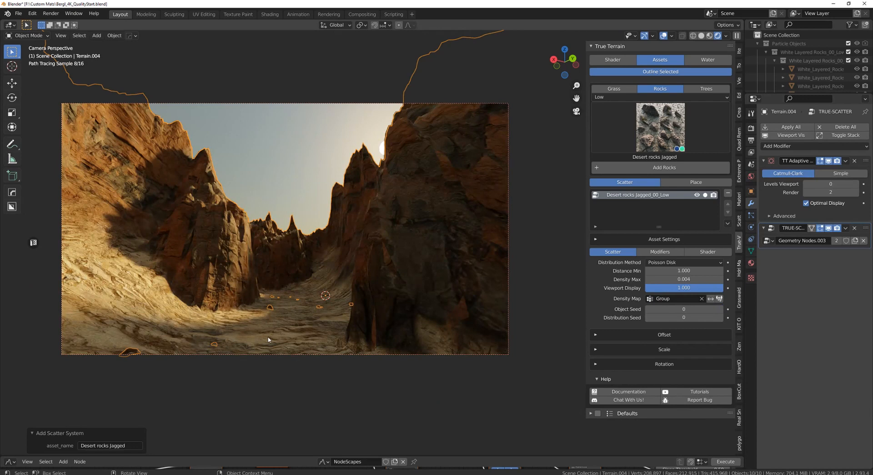
Step: Set the maximum density of the Desert rocks Jagged scatter to 0.006
{"action": "left_click", "coordinate": [684, 279]}
{"action": "key", "text": "Right"}
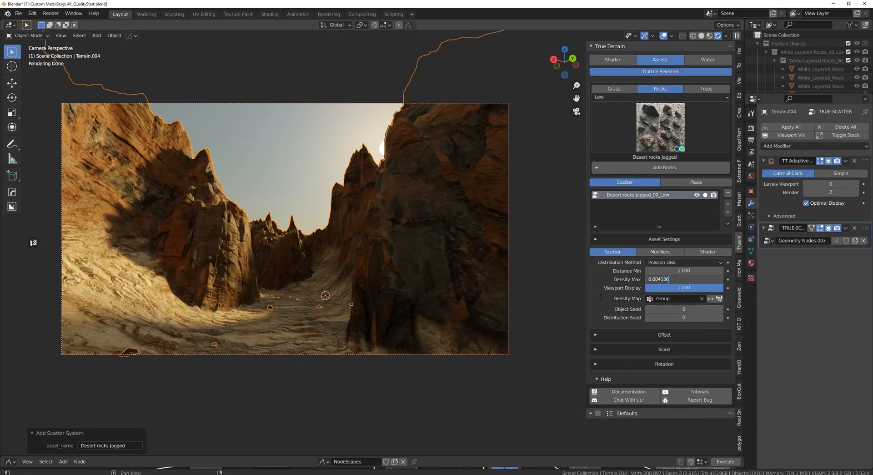
{"action": "type", "text": "4"}
{"action": "key", "text": "Return"}
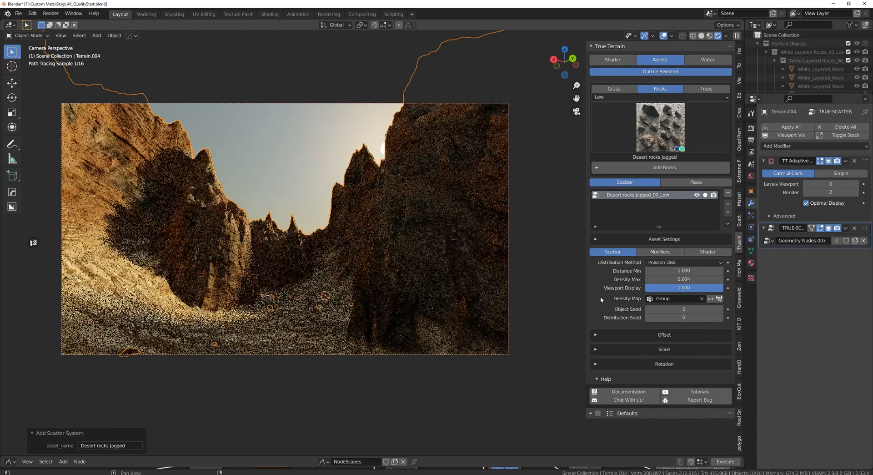
{"action": "left_click", "coordinate": [682, 280]}
{"action": "left_click", "coordinate": [693, 280]}
{"action": "key", "text": "BackSpace"}
{"action": "key", "text": "BackSpace"}
{"action": "key", "text": "BackSpace"}
{"action": "key", "text": "BackSpace"}
{"action": "type", "text": "6"}
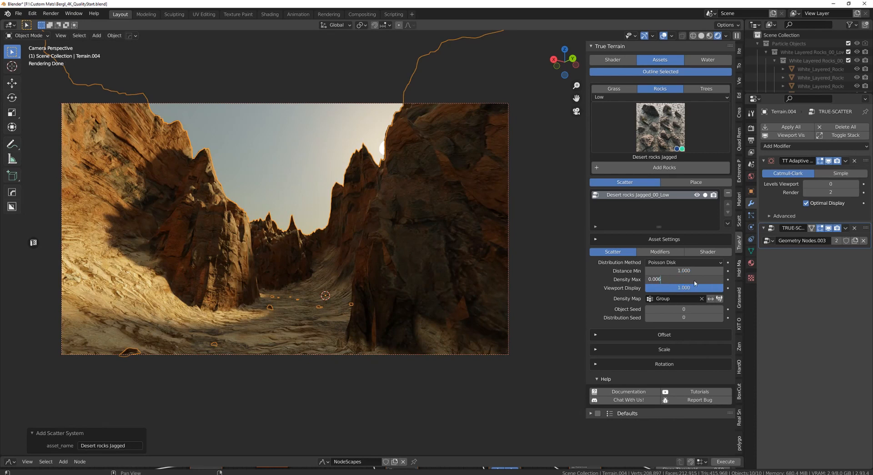
{"action": "key", "text": "Return"}
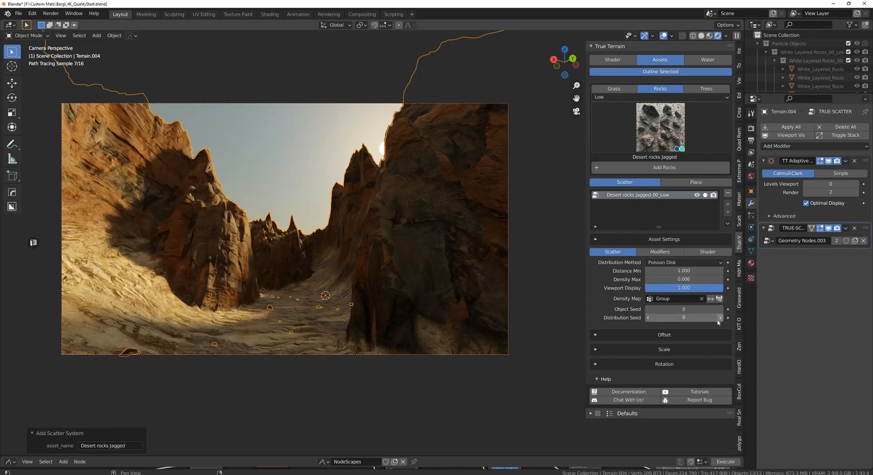
Step: Set the rock scatter's minimum distance to 0 and its distribution seed to 3
{"action": "left_click", "coordinate": [684, 271]}
{"action": "type", "text": "0"}
{"action": "key", "text": "Return"}
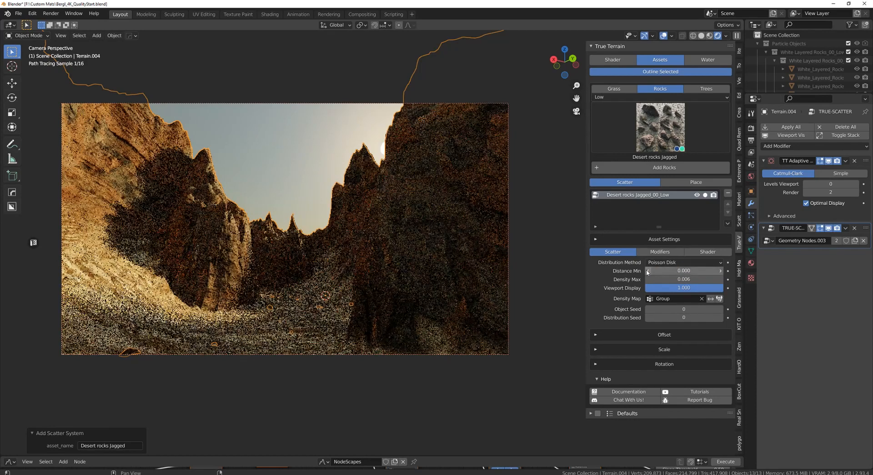
{"action": "left_click", "coordinate": [721, 318]}
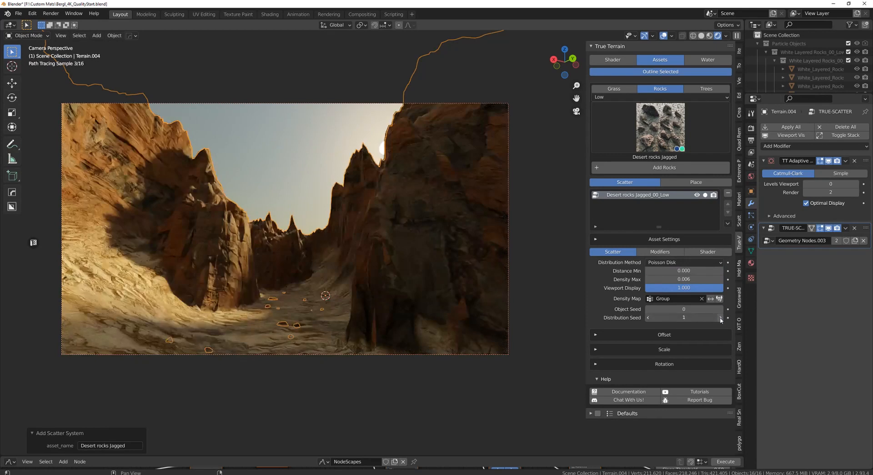
{"action": "left_click", "coordinate": [721, 318]}
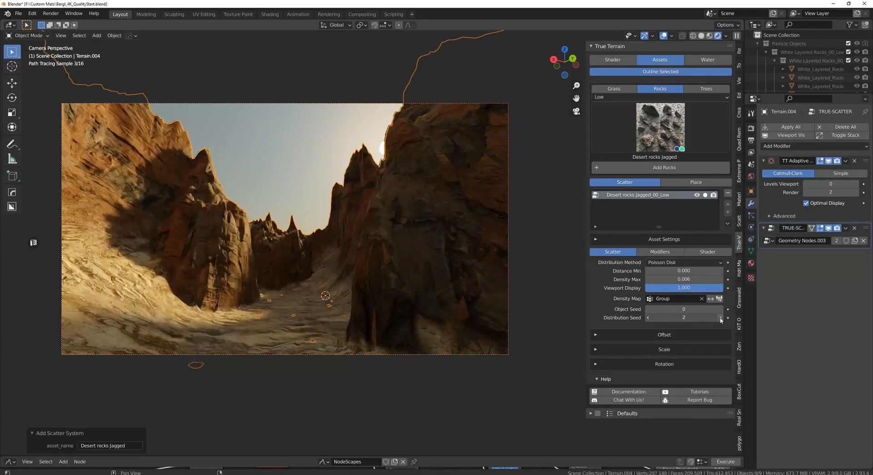
{"action": "left_click", "coordinate": [720, 318]}
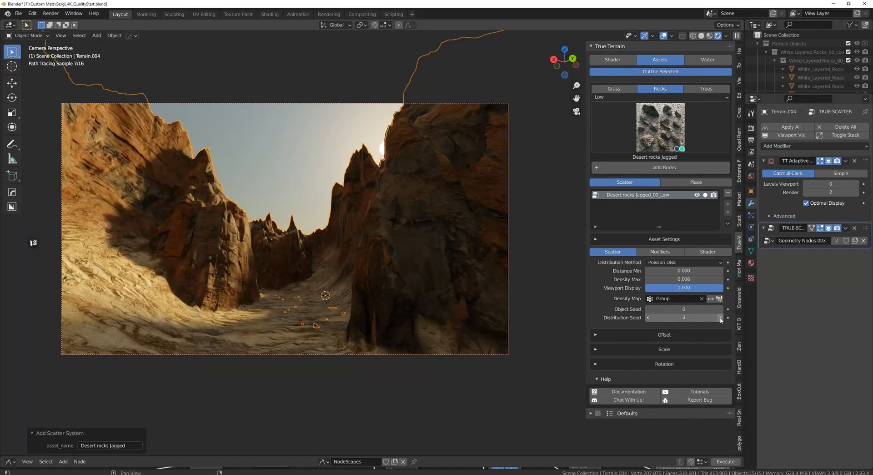
Step: Raise the maximum density of the Desert rocks Jagged scatter to 0.01
{"action": "left_click", "coordinate": [698, 280]}
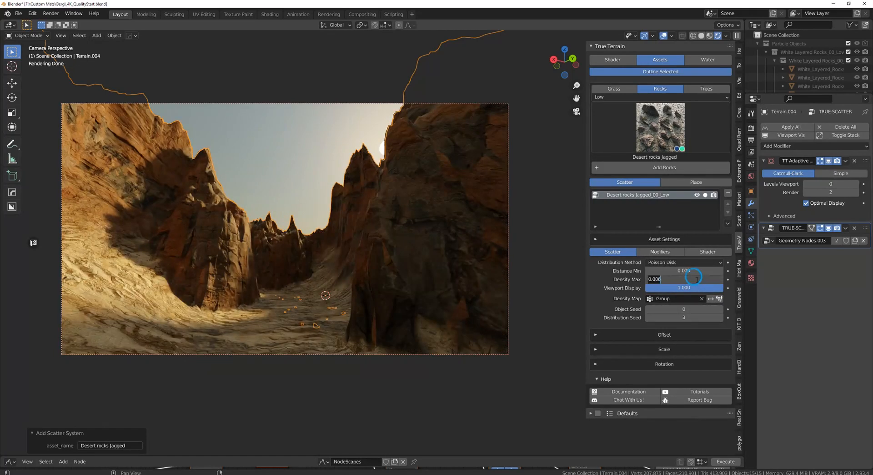
{"action": "type", "text": "0.01"}
{"action": "key", "text": "Return"}
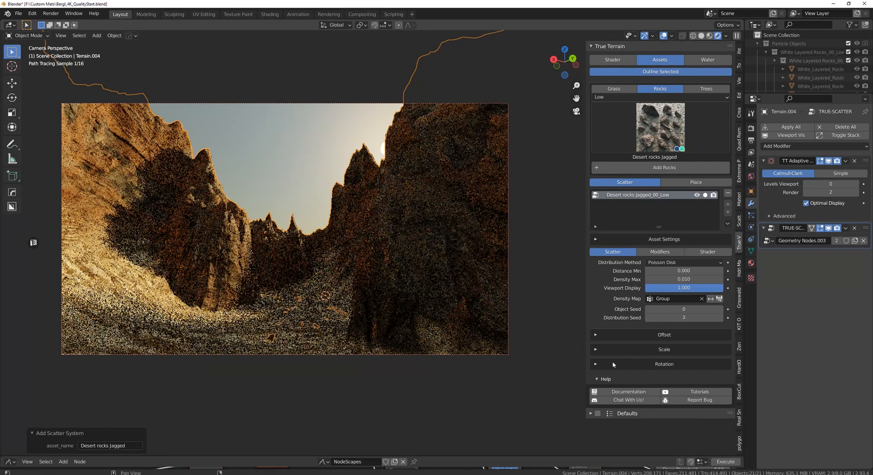
Step: Vary the rock layout with an object seed of 2 and a distribution seed of 4
{"action": "left_click", "coordinate": [721, 309]}
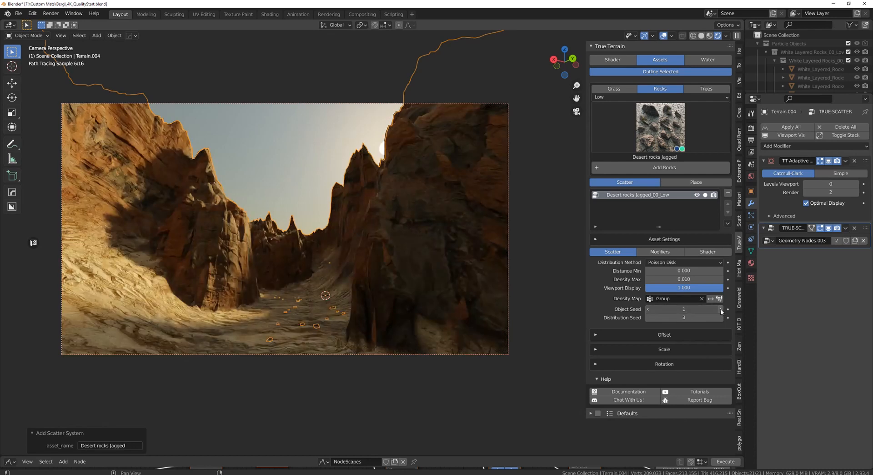
{"action": "left_click", "coordinate": [721, 310]}
{"action": "left_click", "coordinate": [721, 318]}
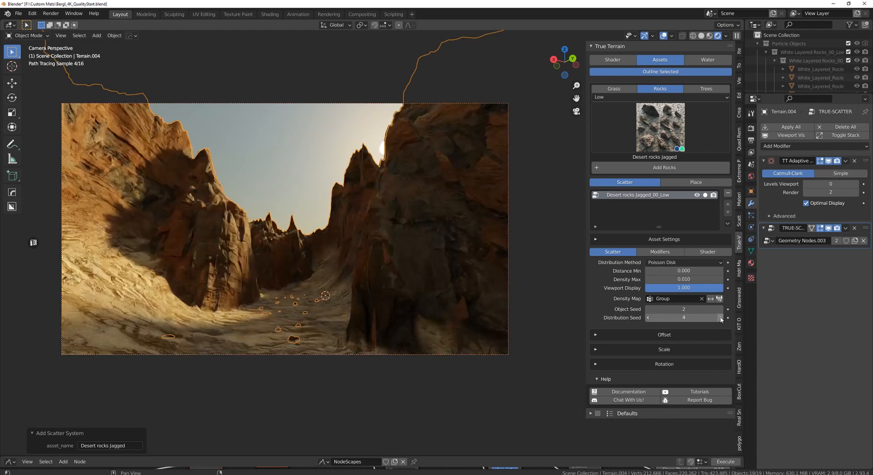
Step: Try a maximum scale of 1.5 for the Desert rocks Jagged scatter and settle on 1.2
{"action": "left_click", "coordinate": [597, 350]}
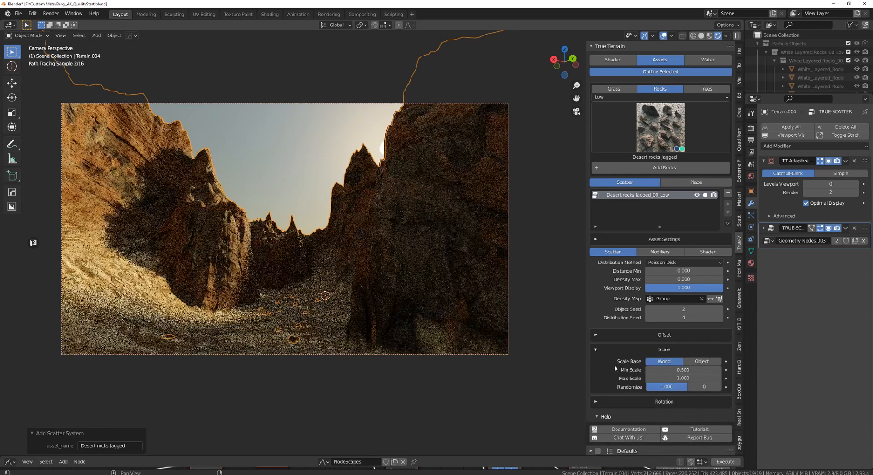
{"action": "left_click", "coordinate": [680, 378]}
{"action": "type", "text": "1"}
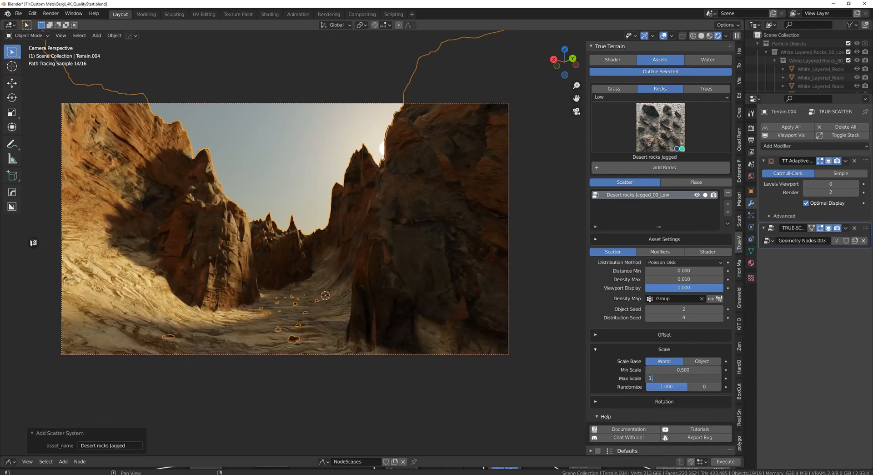
{"action": "type", "text": ".5"}
{"action": "key", "text": "Return"}
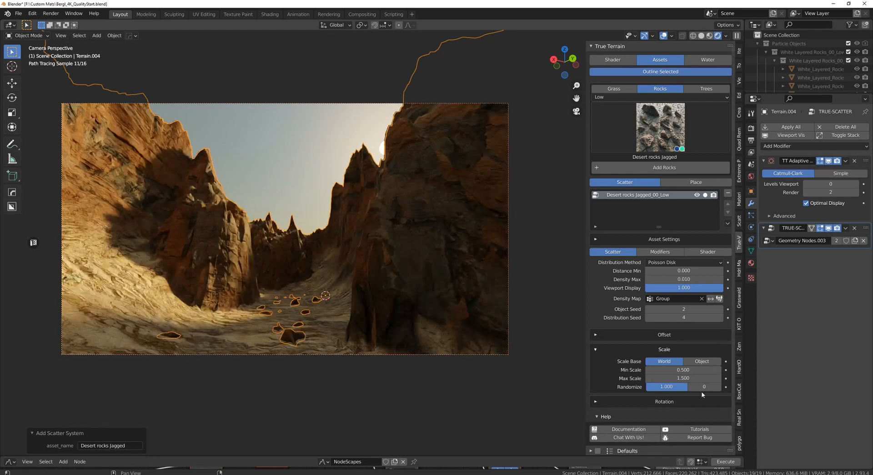
{"action": "left_click", "coordinate": [698, 379]}
{"action": "type", "text": "1"}
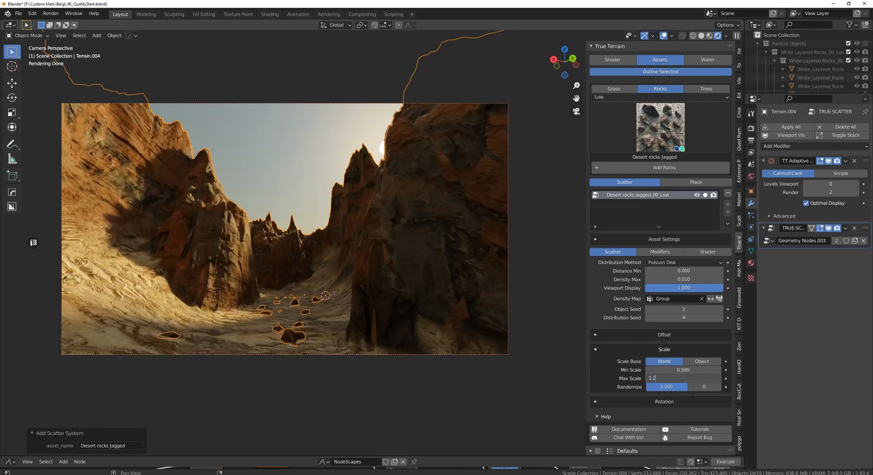
{"action": "type", "text": ".2"}
{"action": "key", "text": "Return"}
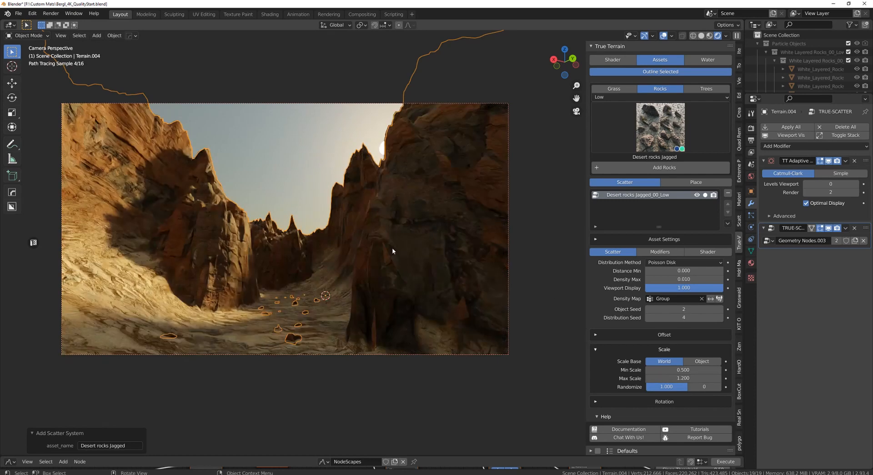
Step: Raise the maximum density of the Desert rocks Jagged scatter to 0.05, deselect the terrain and narrow the sidebar
{"action": "left_click", "coordinate": [305, 140]}
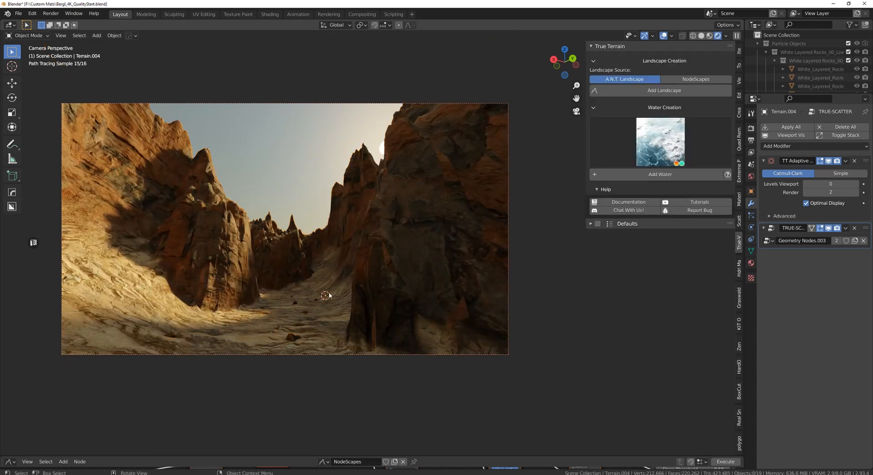
{"action": "key", "text": "a"}
{"action": "left_click", "coordinate": [687, 279]}
{"action": "type", "text": "0.01"}
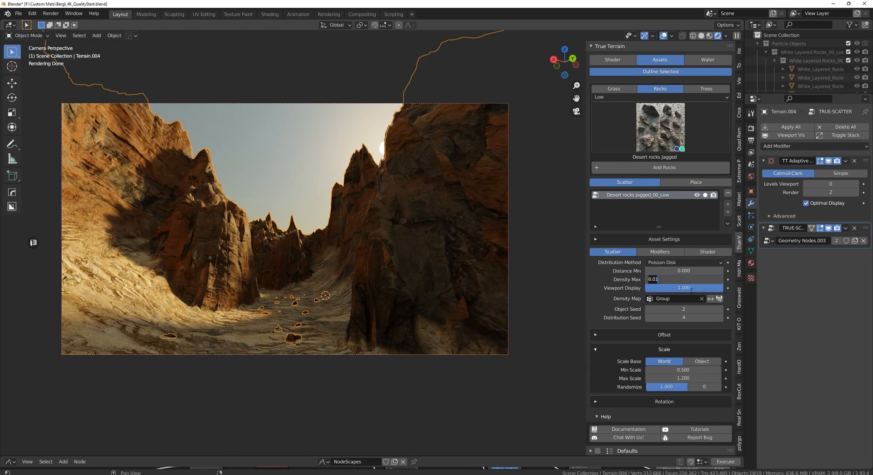
{"action": "key", "text": "BackSpace"}
{"action": "key", "text": "BackSpace"}
{"action": "key", "text": "Return"}
{"action": "left_click", "coordinate": [313, 151]}
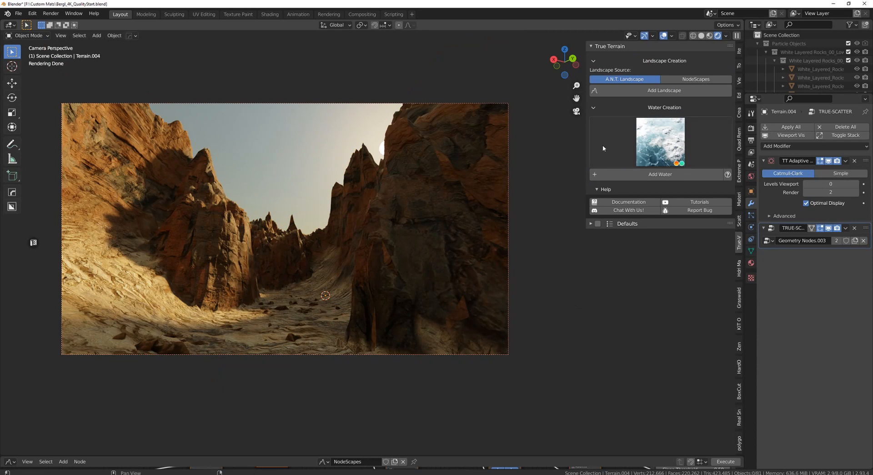
{"action": "left_click_drag", "start_coordinate": [587, 144], "coordinate": [673, 145]}
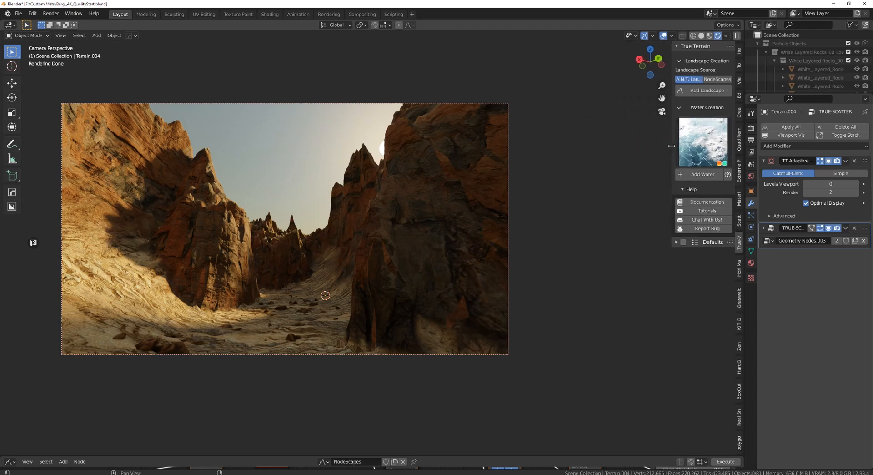
Step: Append the Cloud object from ProcCloud.blend in the Blender Files folder
{"action": "left_click", "coordinate": [20, 14]}
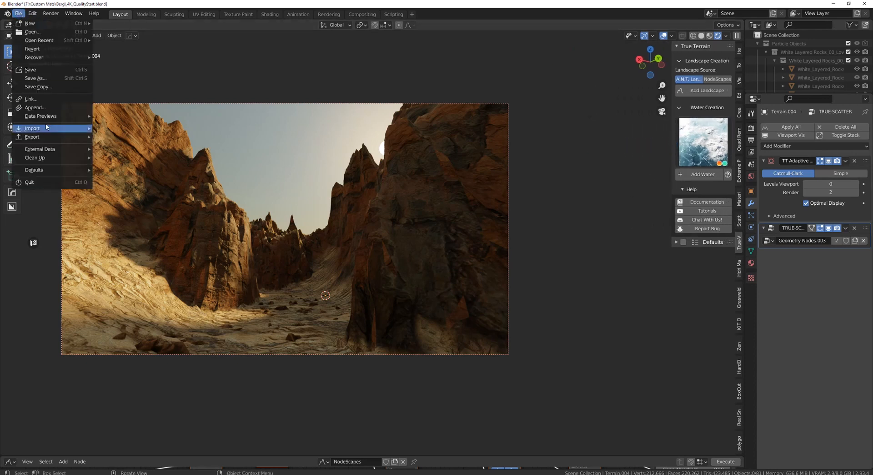
{"action": "left_click", "coordinate": [35, 108]}
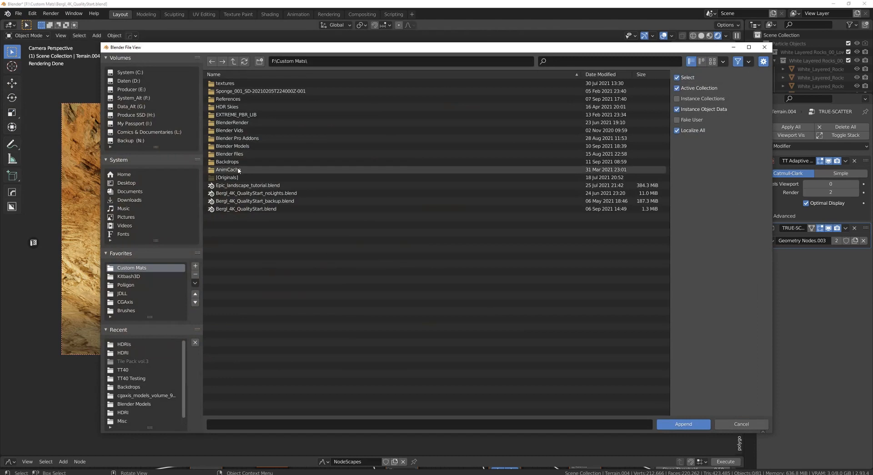
{"action": "left_click", "coordinate": [232, 155]}
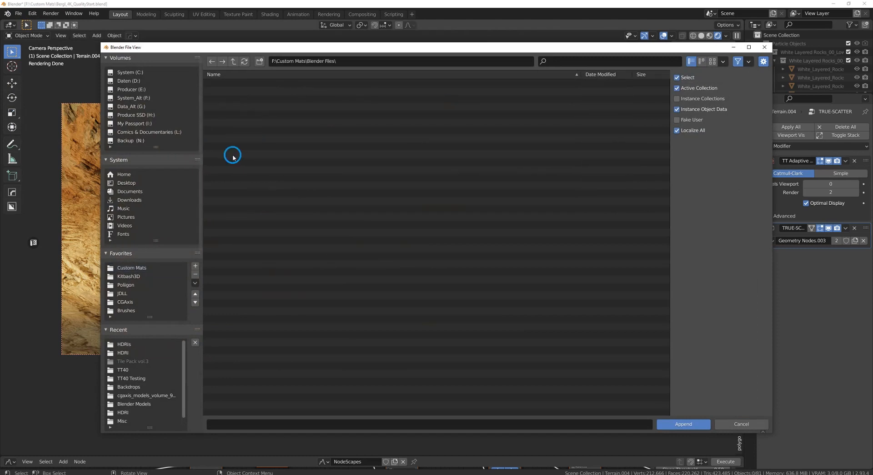
{"action": "left_click", "coordinate": [234, 200]}
{"action": "double_click", "coordinate": [234, 200]}
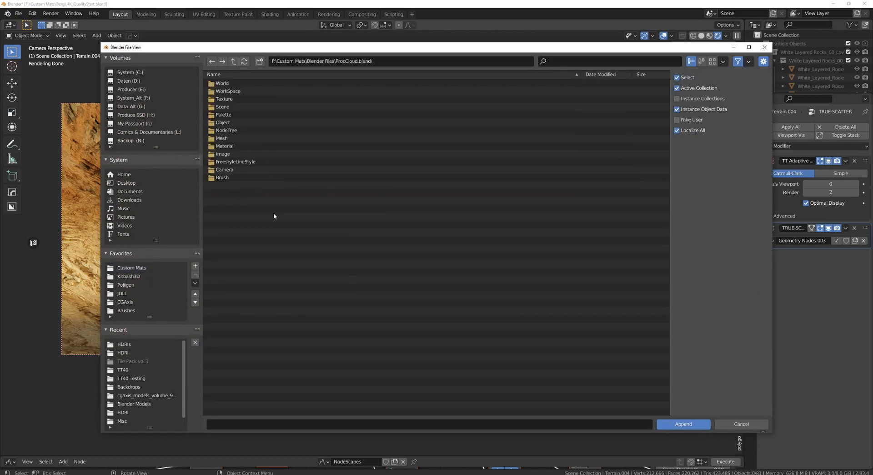
{"action": "double_click", "coordinate": [225, 121]}
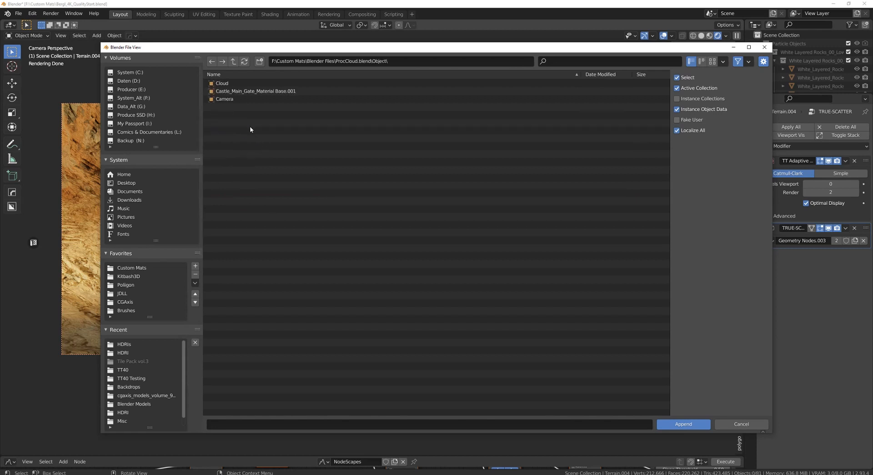
{"action": "left_click", "coordinate": [246, 83]}
{"action": "left_click", "coordinate": [682, 424]}
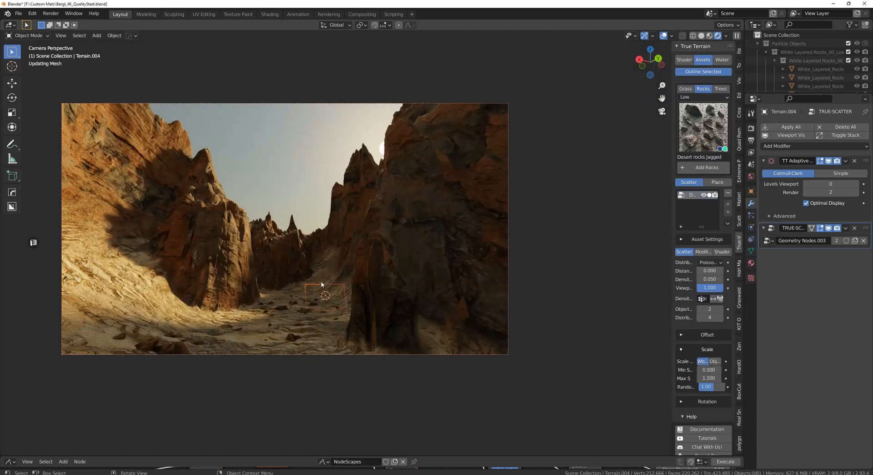
Step: Scale the cloud up by a factor of about 6.7 and rotate it about -30.7° around the global Z axis
{"action": "key", "text": "s"}
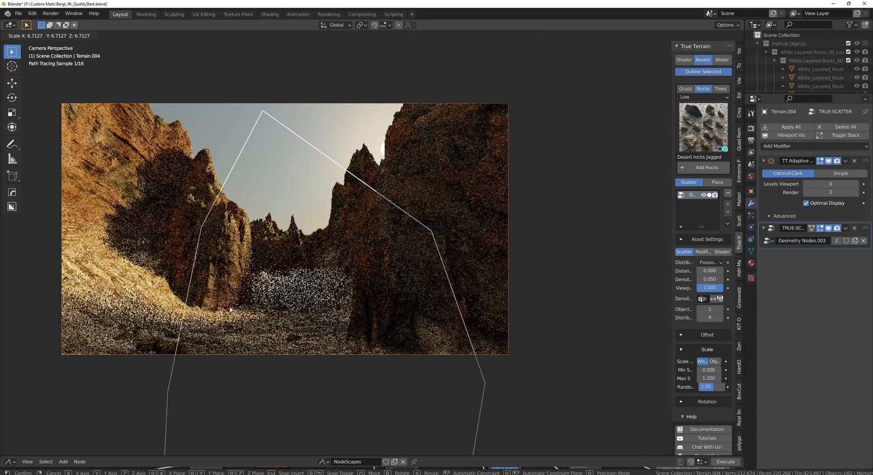
{"action": "left_click", "coordinate": [405, 337]}
{"action": "key", "text": "r"}
{"action": "key", "text": "z"}
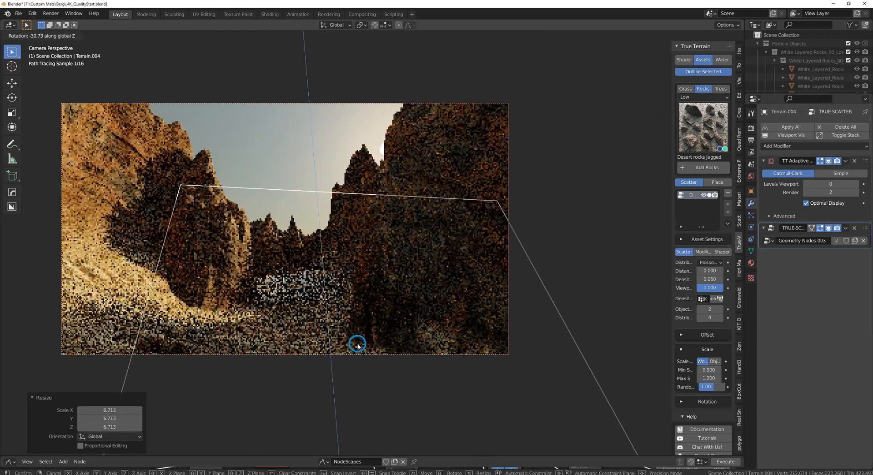
{"action": "left_click", "coordinate": [463, 366]}
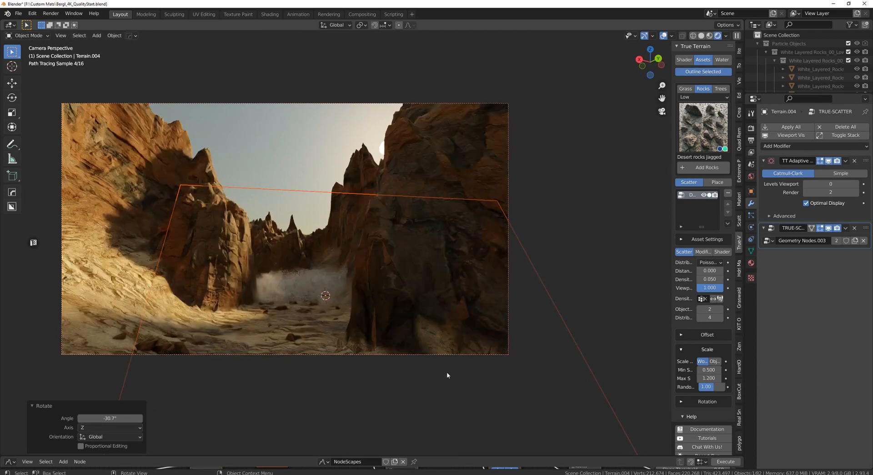
Step: Move the cloud about 51.9 m along the global Y axis, deeper into the valley
{"action": "key", "text": "g"}
{"action": "key", "text": "y"}
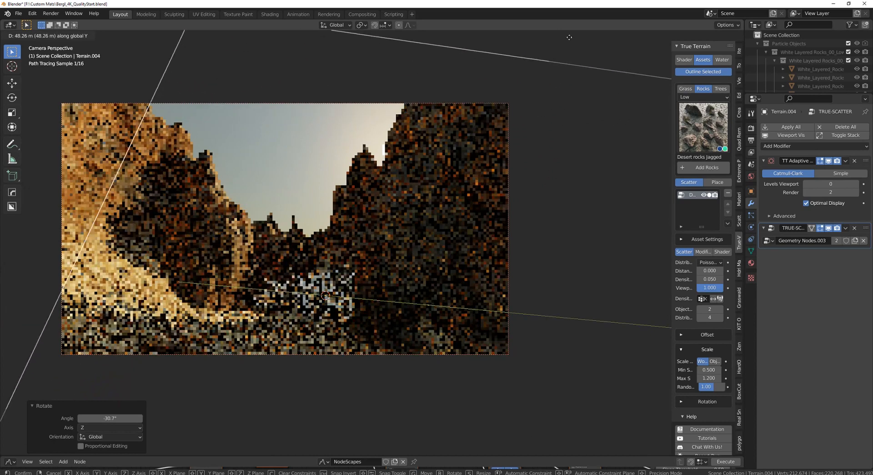
{"action": "left_click", "coordinate": [590, 53]}
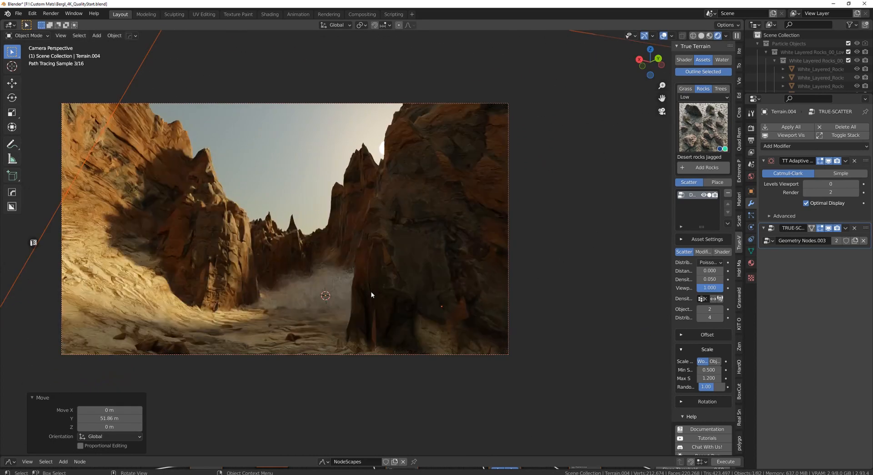
Step: Select the cloud and show its CloudStuff material nodes in an enlarged Shader Editor below the viewport
{"action": "left_click", "coordinate": [329, 293]}
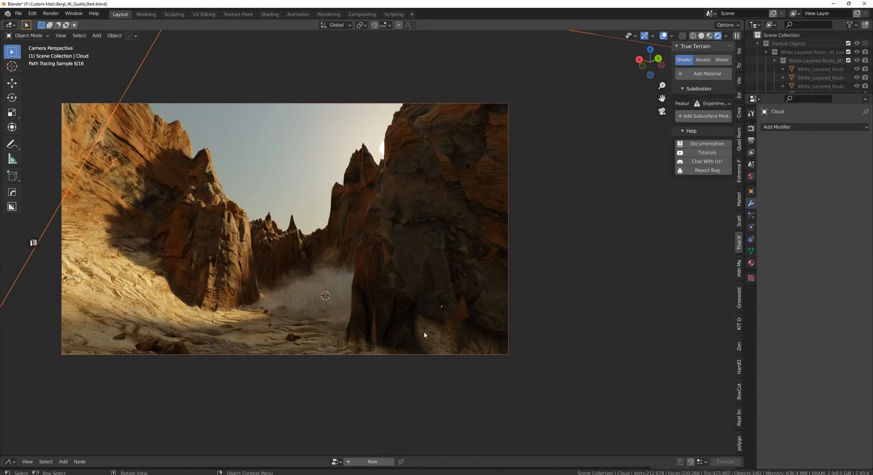
{"action": "left_click", "coordinate": [334, 295]}
{"action": "left_click", "coordinate": [339, 282]}
{"action": "left_click", "coordinate": [10, 461]}
{"action": "left_click", "coordinate": [30, 435]}
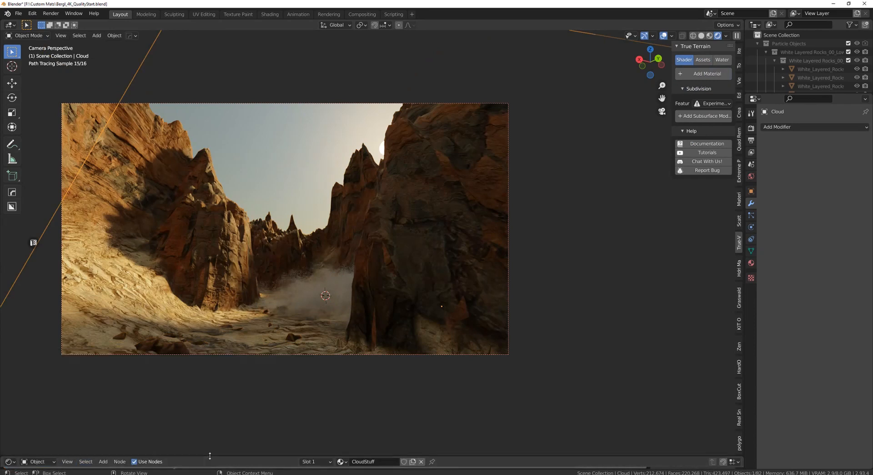
{"action": "left_click_drag", "start_coordinate": [206, 456], "coordinate": [266, 225]}
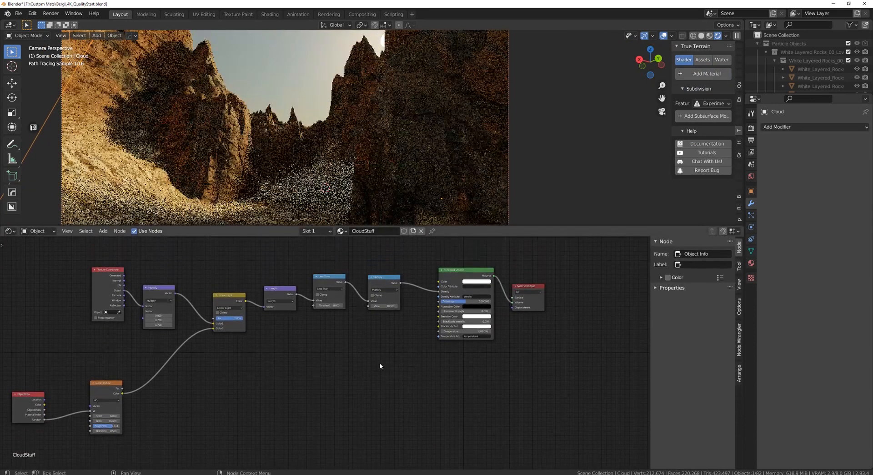
Step: Set the Multiply node feeding the volume density of the CloudStuff material to 0.5
{"action": "scroll", "coordinate": [380, 363], "scroll_direction": "up", "scroll_amount": 3}
{"action": "left_click", "coordinate": [384, 367]}
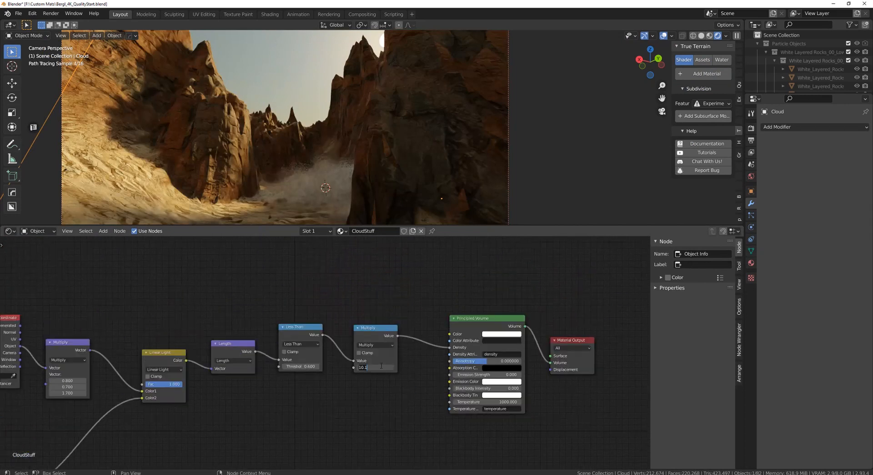
{"action": "type", "text": "0"}
{"action": "key", "text": "Return"}
Step: Tint the Principled Volume color a dusty tan with hue 0.091, saturation 0.471 and value 0.572
{"action": "left_click", "coordinate": [498, 338]}
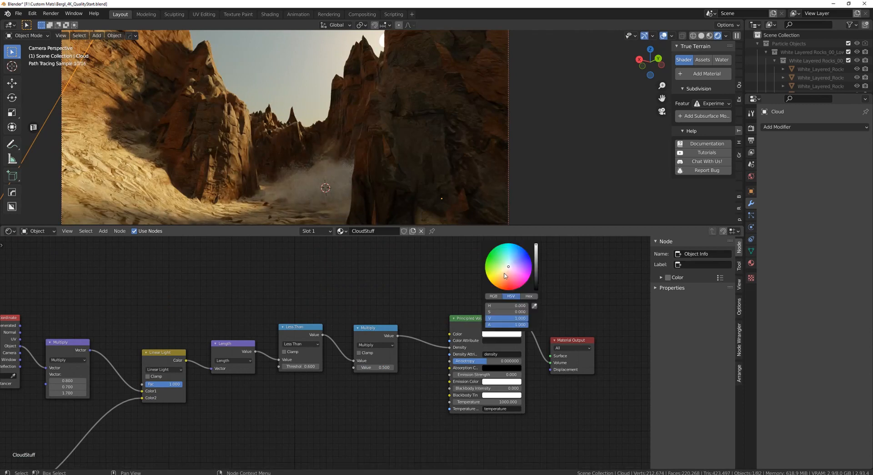
{"action": "left_click", "coordinate": [507, 272]}
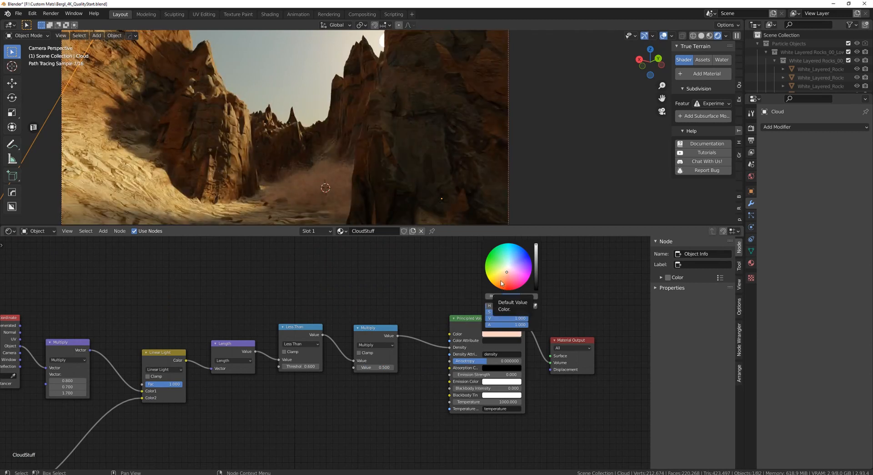
{"action": "left_click", "coordinate": [502, 282]}
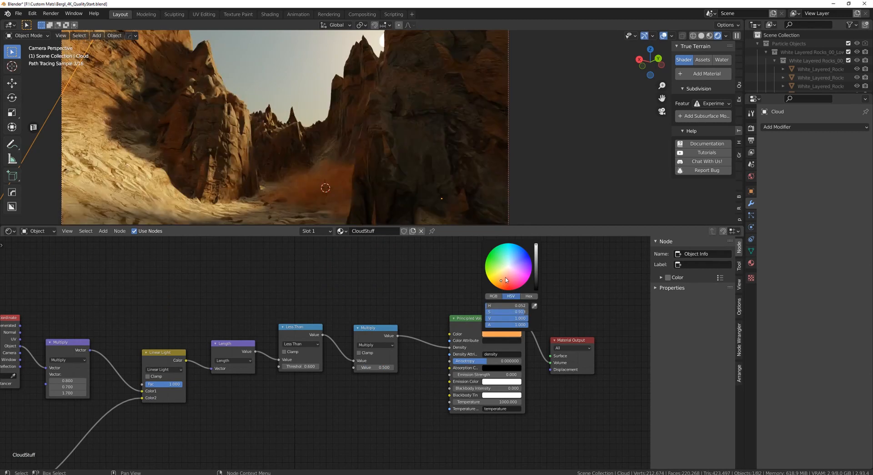
{"action": "left_click", "coordinate": [500, 275]}
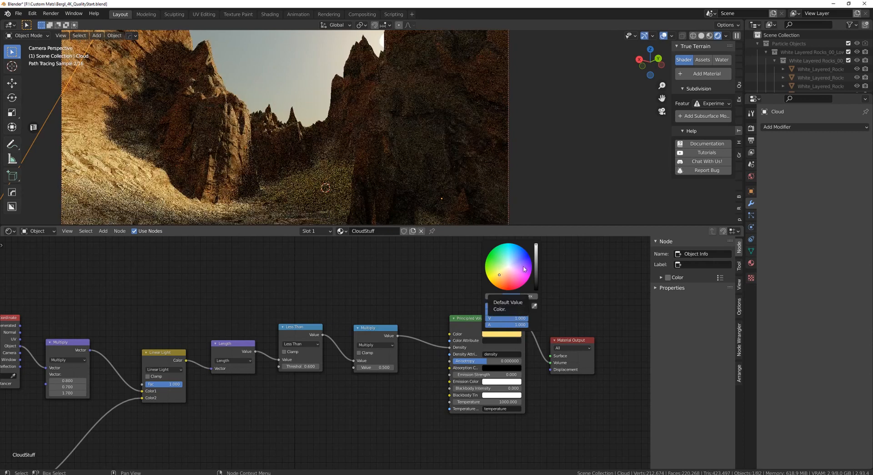
{"action": "scroll", "coordinate": [508, 275], "scroll_direction": "down", "scroll_amount": 9}
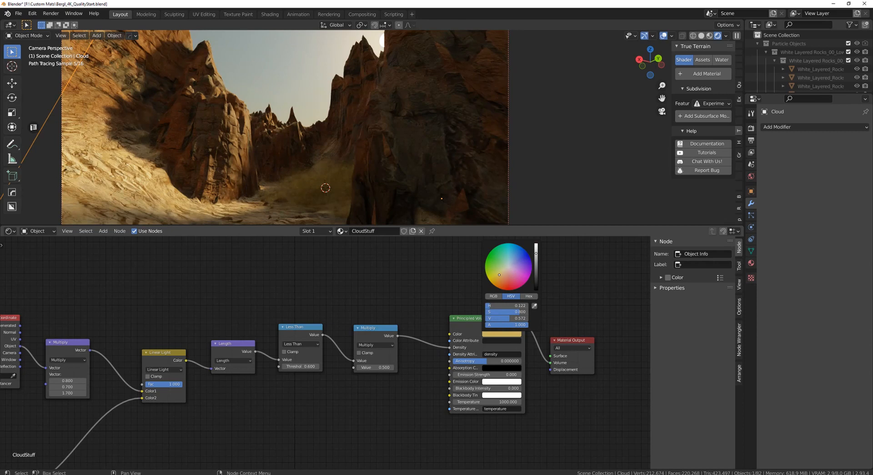
{"action": "left_click", "coordinate": [505, 271]}
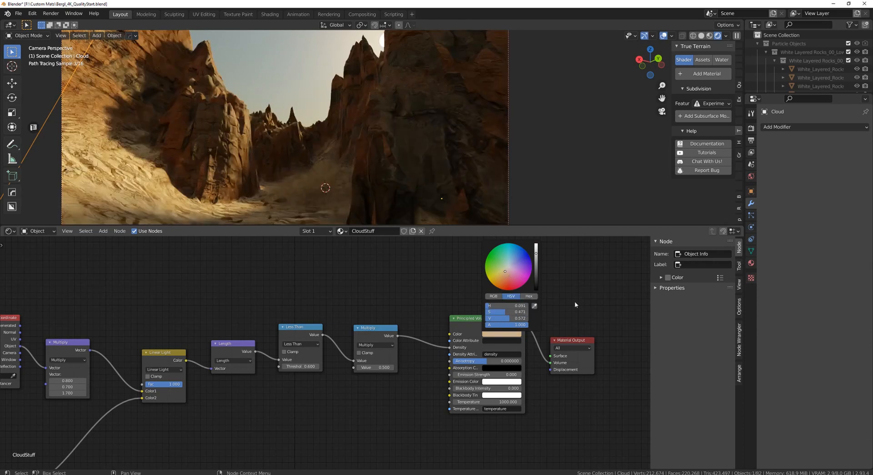
Step: Thin out the dust cloud by setting the density Multiply value to 0.2
{"action": "left_click", "coordinate": [385, 368]}
{"action": "key", "text": "BackSpace"}
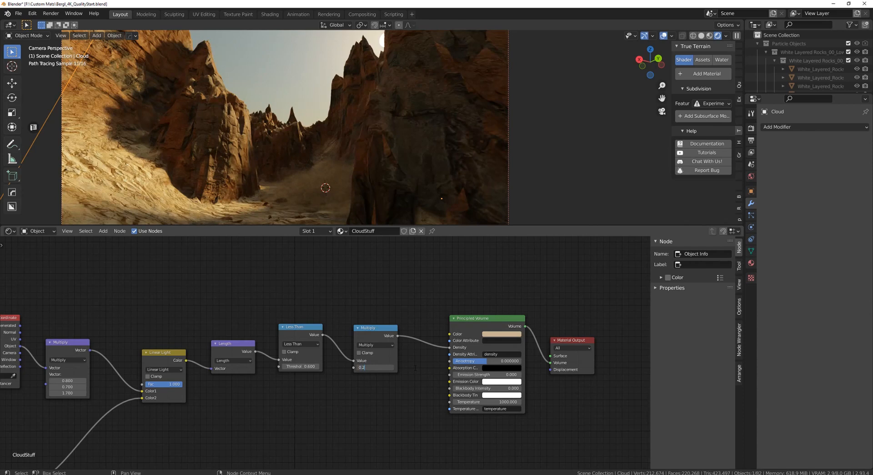
{"action": "type", "text": "2"}
{"action": "key", "text": "Return"}
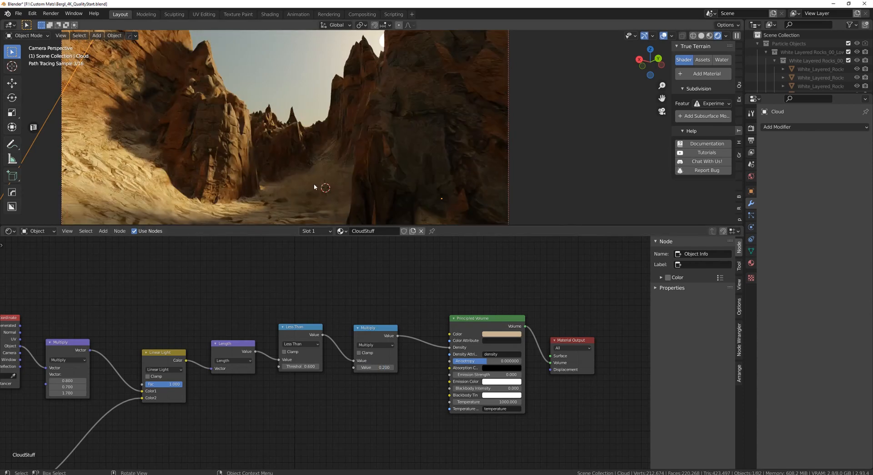
{"action": "left_click", "coordinate": [312, 182]}
{"action": "left_click", "coordinate": [324, 169]}
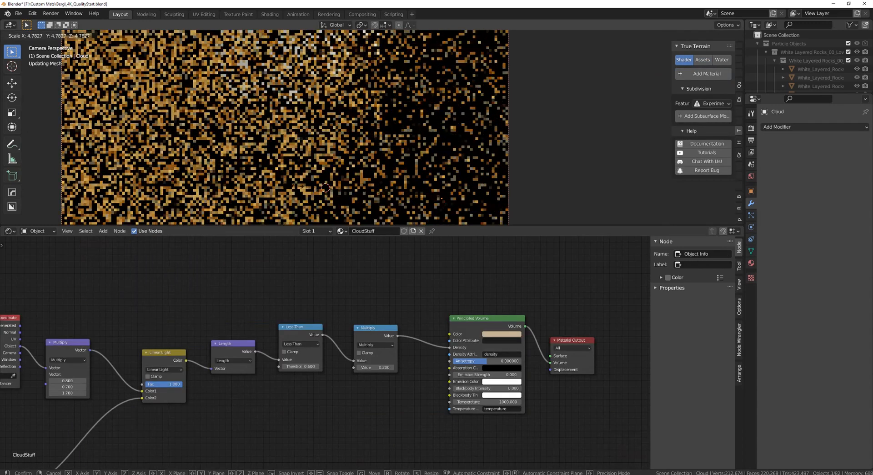
{"action": "left_click", "coordinate": [469, 86]}
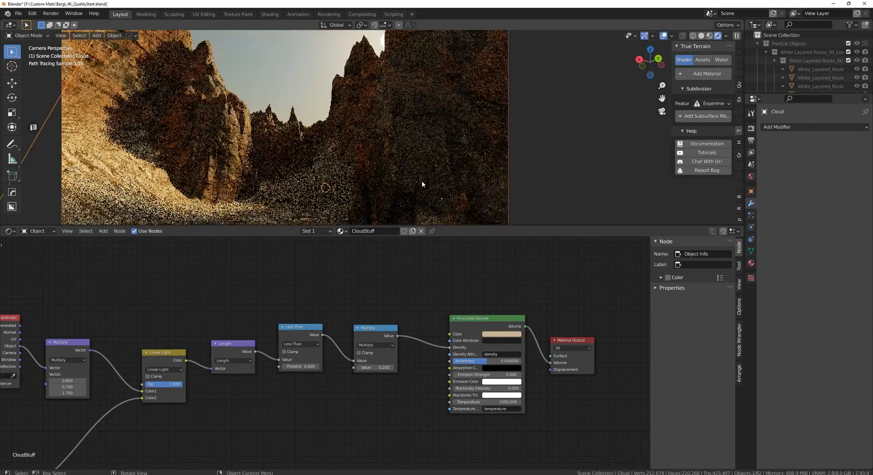
Step: Scale the cloud domain down to about 0.454 and move it about -116.3 m along the global Y axis
{"action": "scroll", "coordinate": [384, 178], "scroll_direction": "down", "scroll_amount": 4}
{"action": "key", "text": "s"}
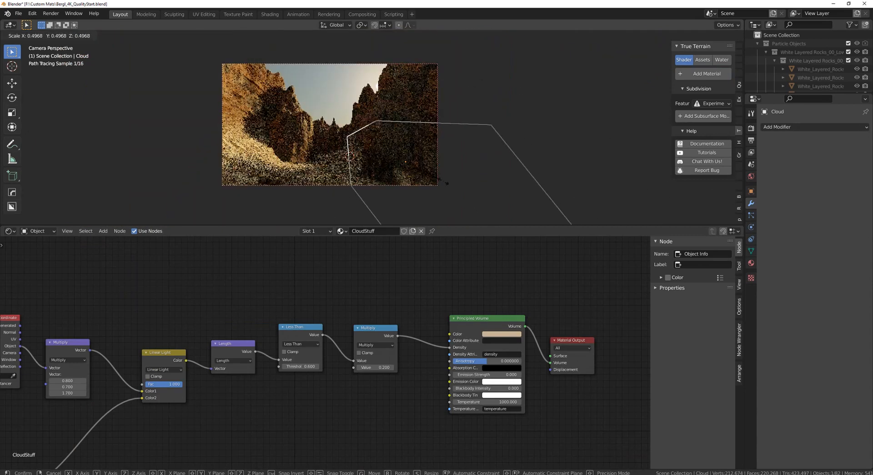
{"action": "left_click", "coordinate": [441, 181]}
{"action": "key", "text": "g"}
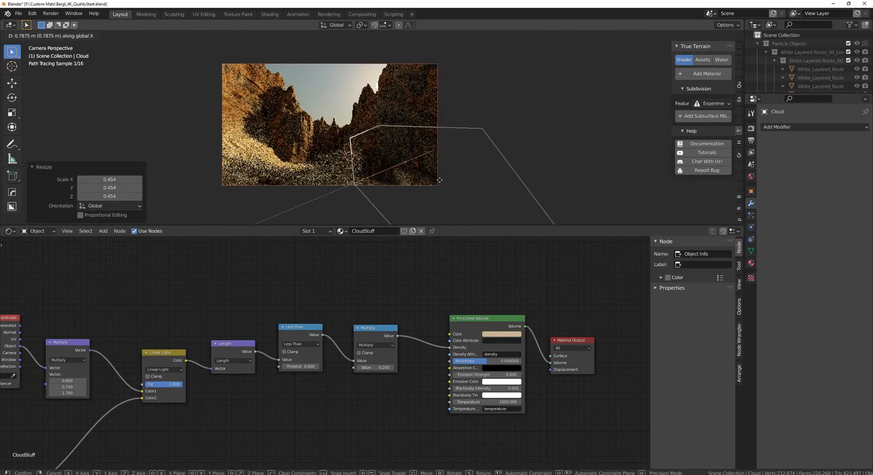
{"action": "key", "text": "y"}
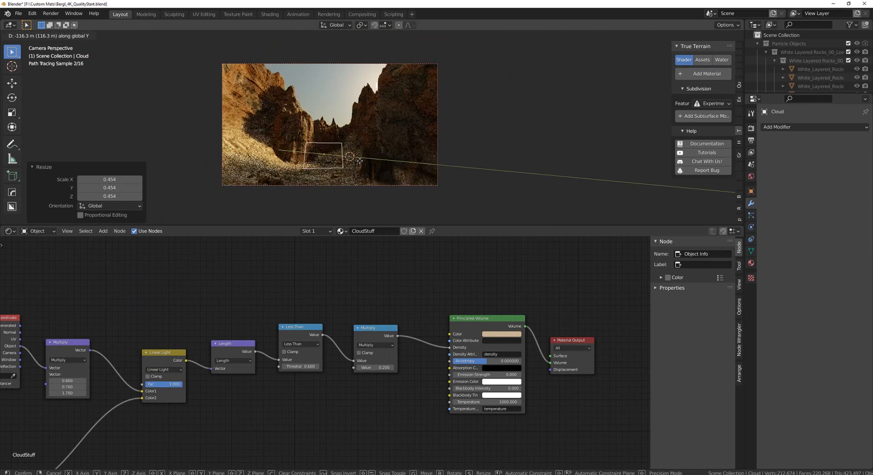
{"action": "left_click", "coordinate": [352, 161]}
Step: Enlarge the cloud domain by a factor of about 2.568 and raise it about 52.4 m along Z
{"action": "key", "text": "s"}
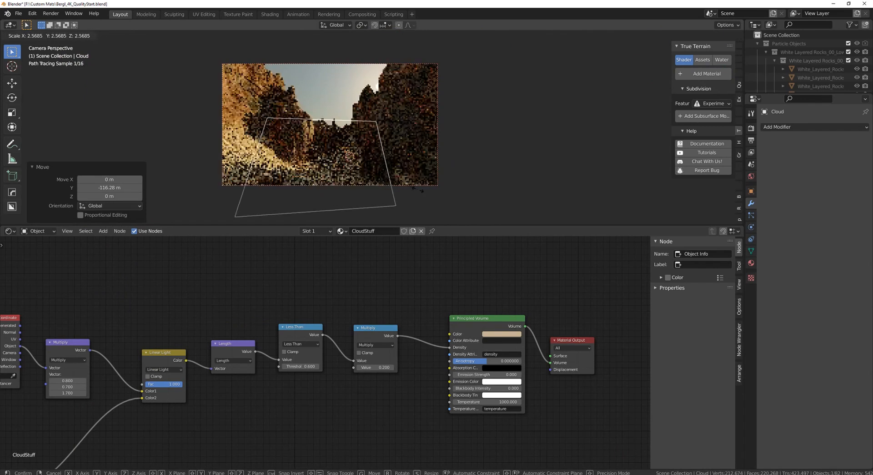
{"action": "left_click", "coordinate": [418, 188]}
{"action": "key", "text": "g"}
{"action": "key", "text": "z"}
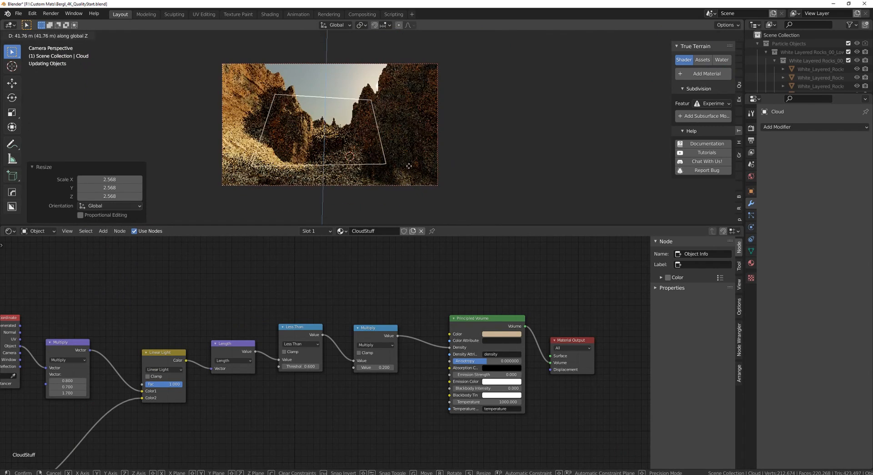
{"action": "left_click", "coordinate": [409, 169]}
Step: Move the cloud about 96.9 m along Y between the mountains and lower it about 50.1 m along Z
{"action": "middle_click_drag", "start_coordinate": [409, 170], "coordinate": [465, 134]}
{"action": "scroll", "coordinate": [464, 134], "scroll_direction": "down", "scroll_amount": 5}
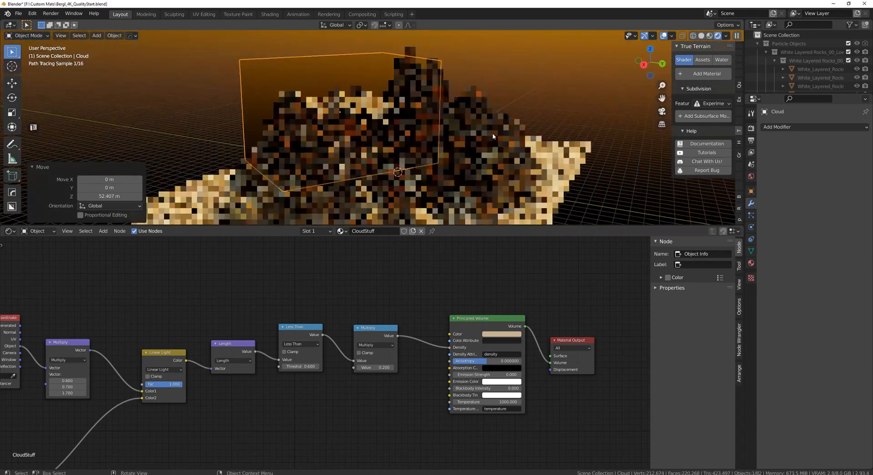
{"action": "key", "text": "g"}
{"action": "key", "text": "x"}
{"action": "key", "text": "x"}
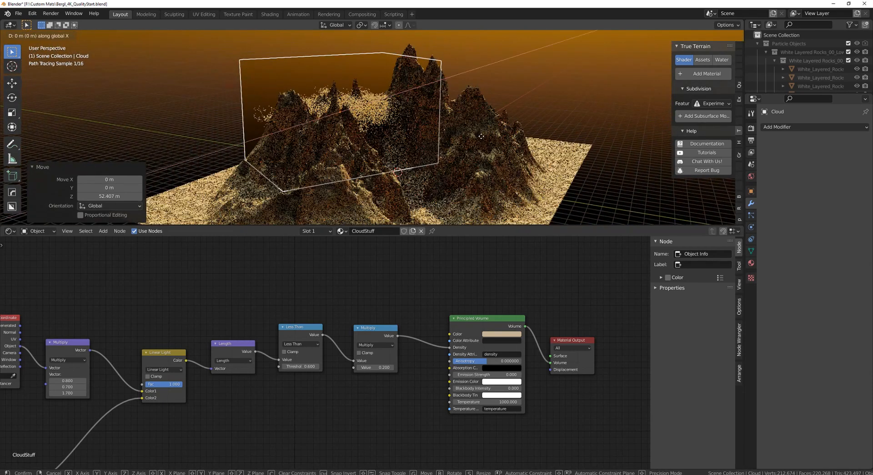
{"action": "key", "text": "y"}
{"action": "left_click", "coordinate": [567, 193]}
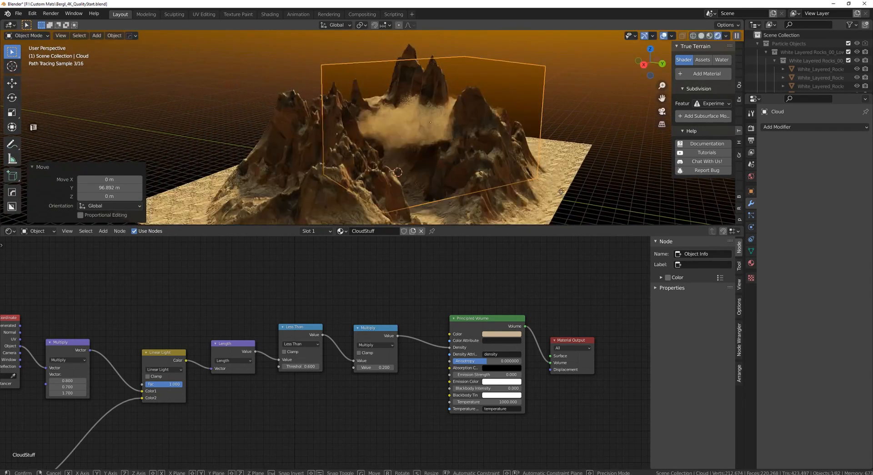
{"action": "key", "text": "g"}
{"action": "key", "text": "z"}
{"action": "left_click", "coordinate": [578, 52]}
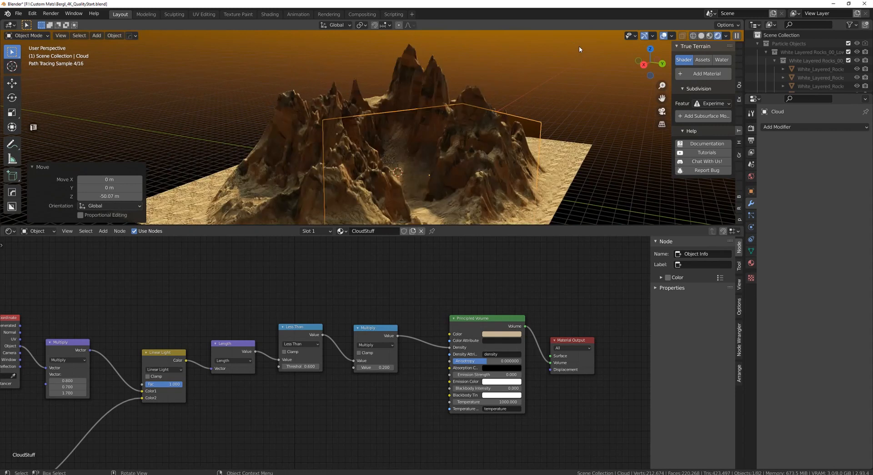
Step: Return to the camera view and shrink the Shader Editor so the rendered viewport fills the workspace
{"action": "key", "text": "KP_0"}
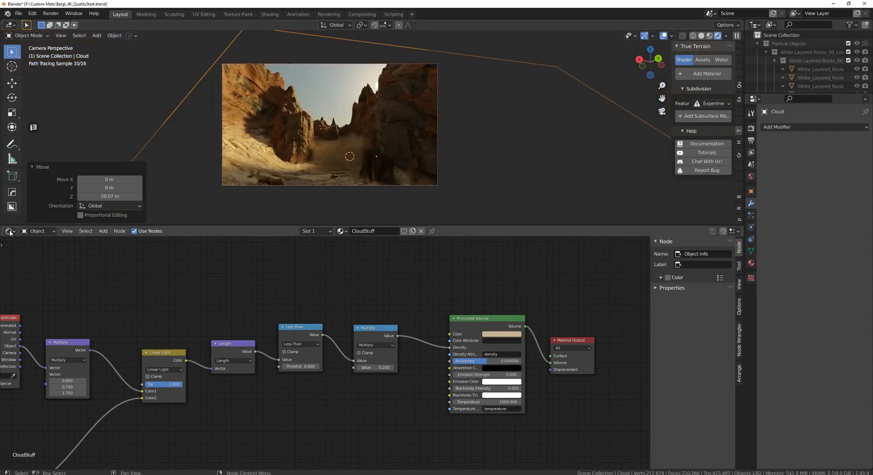
{"action": "left_click_drag", "start_coordinate": [214, 228], "coordinate": [228, 458]}
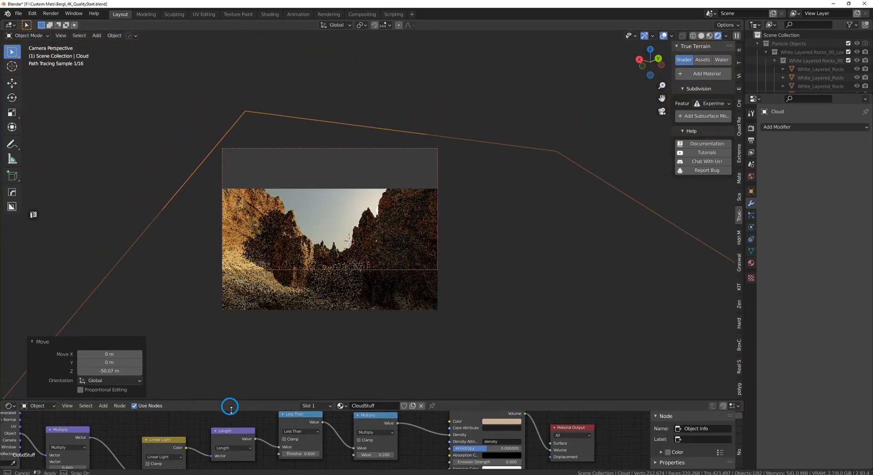
{"action": "scroll", "coordinate": [375, 280], "scroll_direction": "up", "scroll_amount": 4}
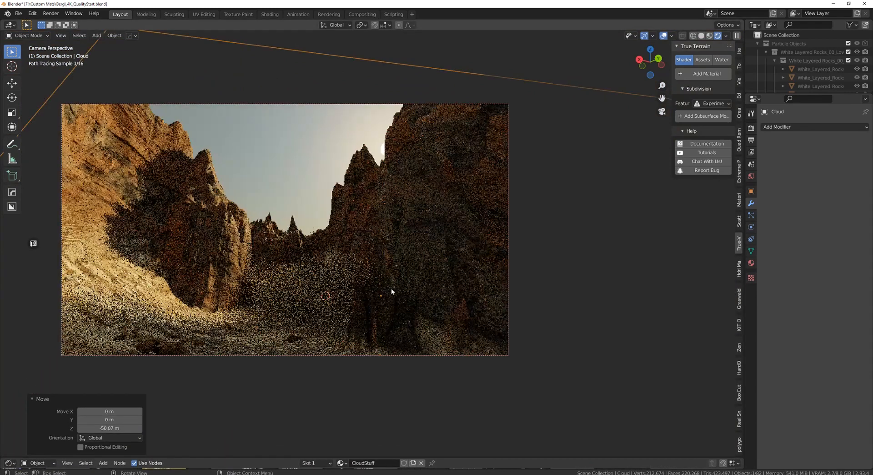
Step: Select the dust cloud in the valley and lower it about 5.4 m along Z
{"action": "left_click", "coordinate": [299, 301]}
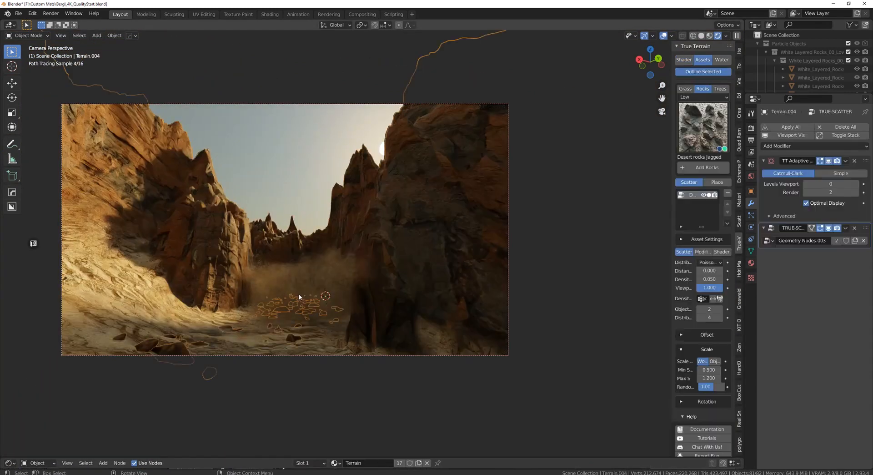
{"action": "left_click", "coordinate": [301, 275]}
{"action": "left_click", "coordinate": [301, 275]}
{"action": "left_click", "coordinate": [302, 276]}
{"action": "key", "text": "g"}
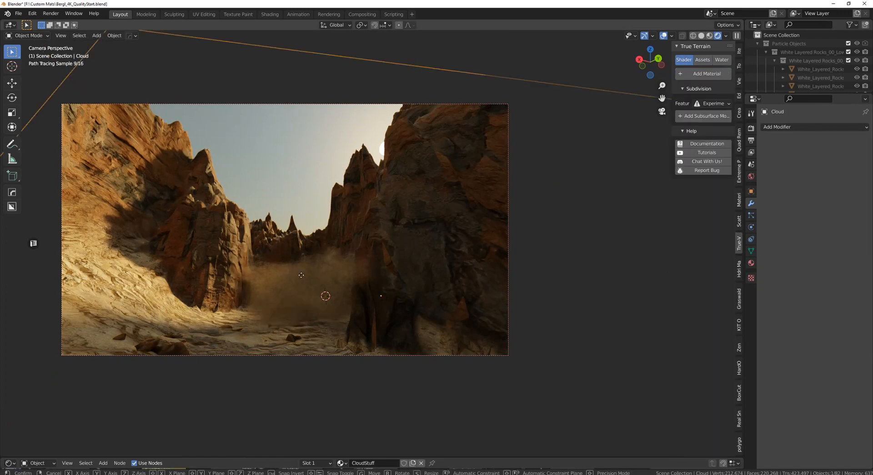
{"action": "key", "text": "z"}
{"action": "left_click", "coordinate": [300, 288]}
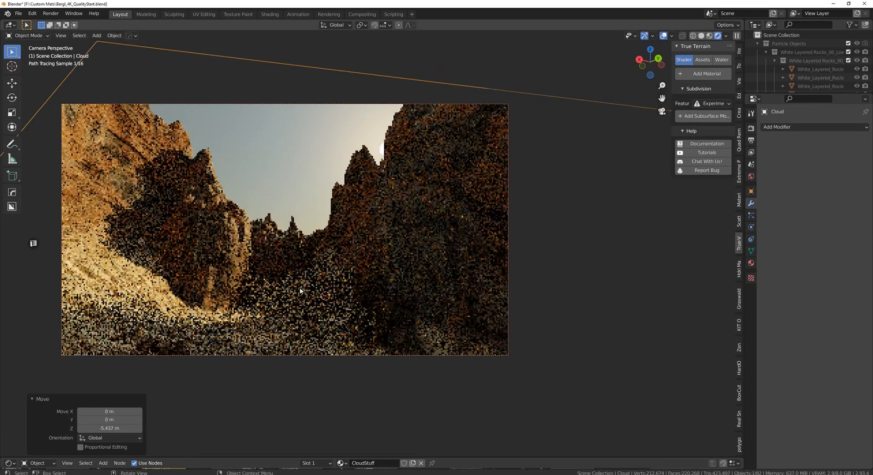
Step: Shift the dust cloud about 19 m along the global X axis
{"action": "key", "text": "g"}
{"action": "key", "text": "y"}
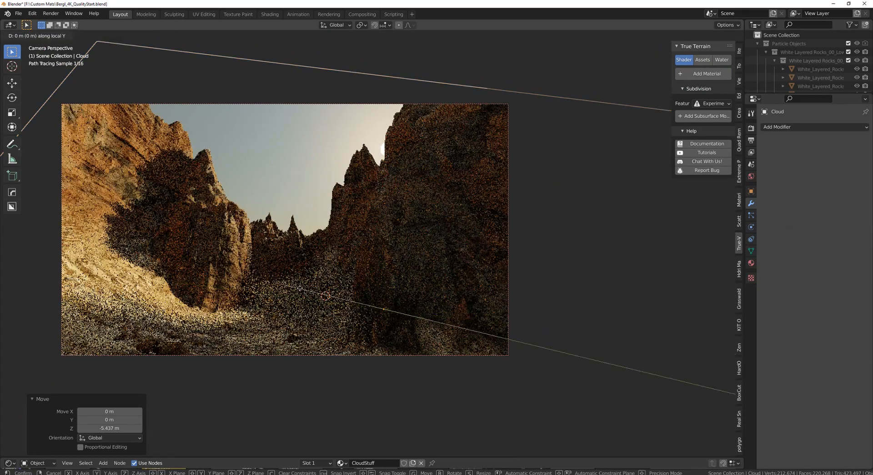
{"action": "key", "text": "x"}
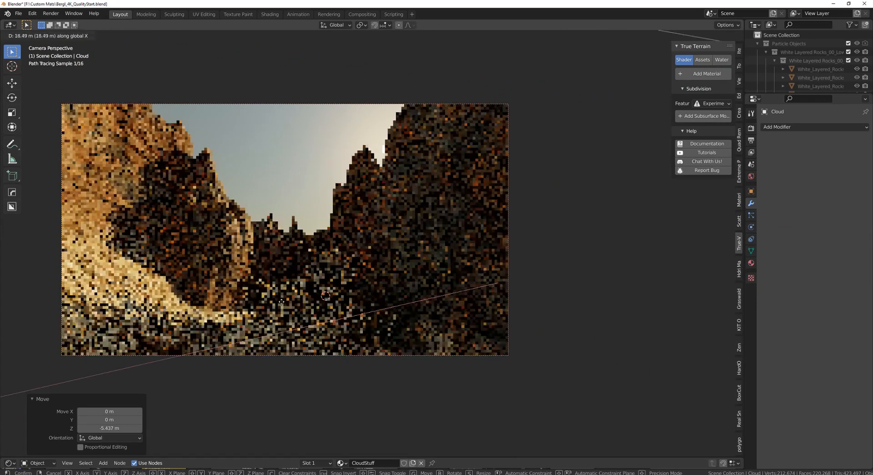
{"action": "left_click", "coordinate": [280, 299]}
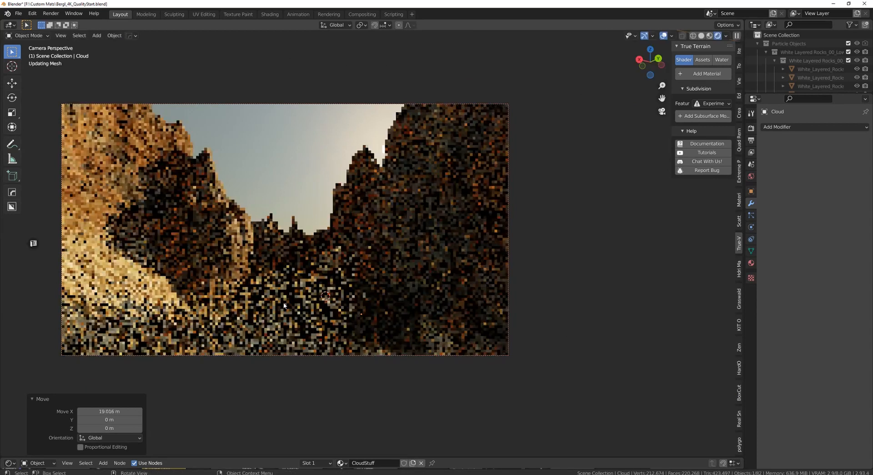
{"action": "left_click", "coordinate": [317, 89]}
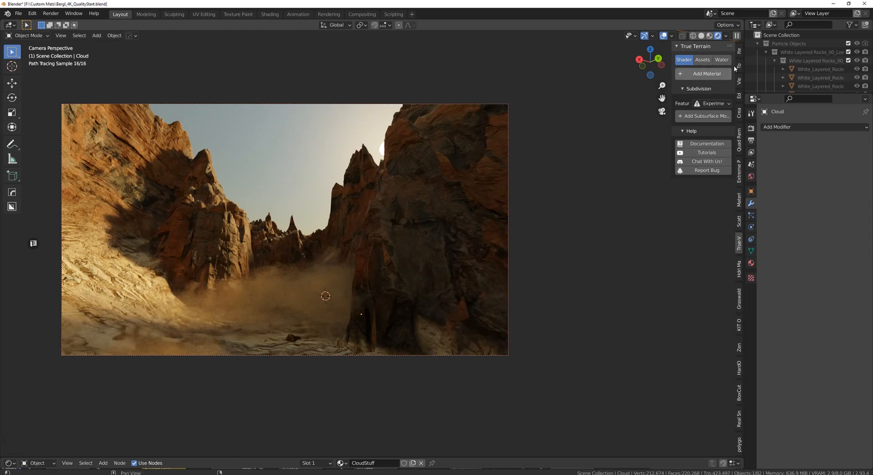
Step: Switch the viewport to solid shading, set the output resolution scale to 50%, and render the image
{"action": "left_click", "coordinate": [701, 36]}
{"action": "left_click", "coordinate": [751, 130]}
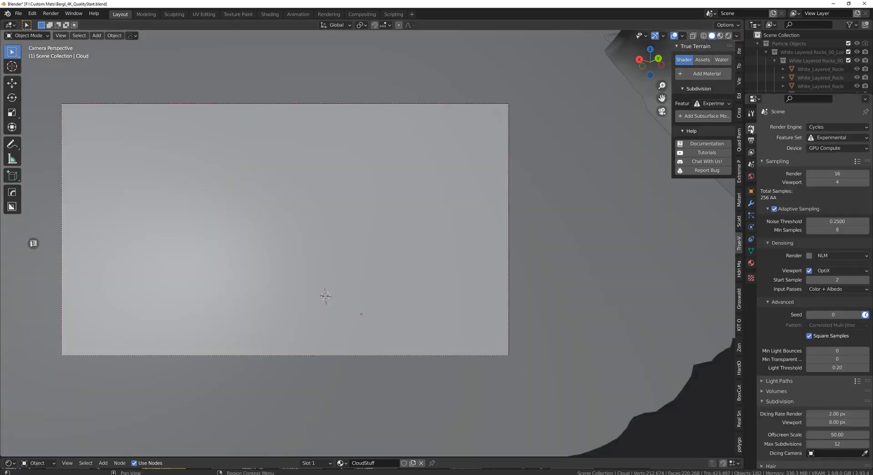
{"action": "left_click", "coordinate": [752, 141]}
{"action": "left_click", "coordinate": [841, 154]}
{"action": "type", "text": "50"}
{"action": "key", "text": "Return"}
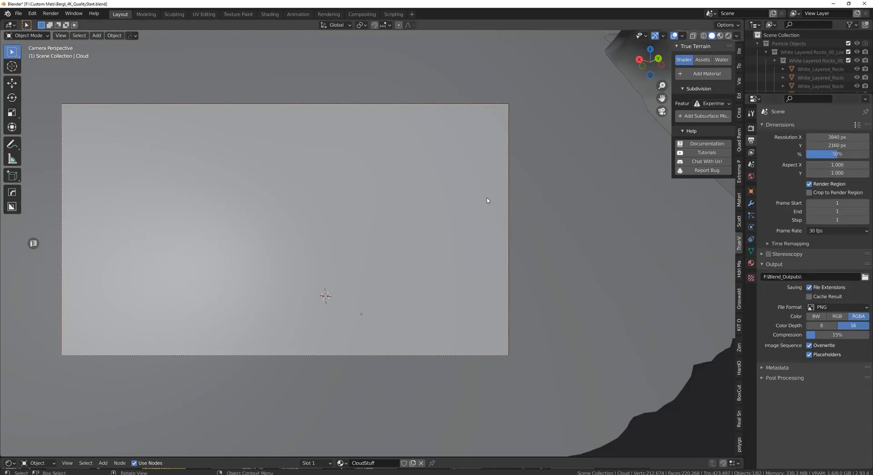
{"action": "key", "text": "F12"}
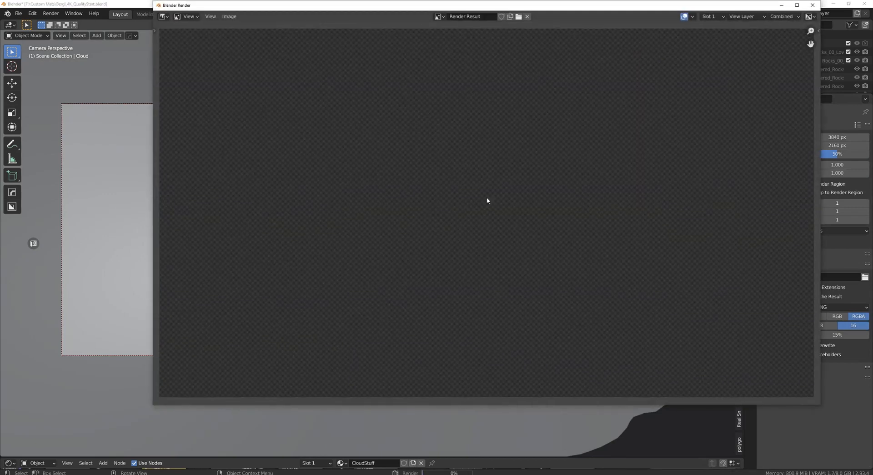